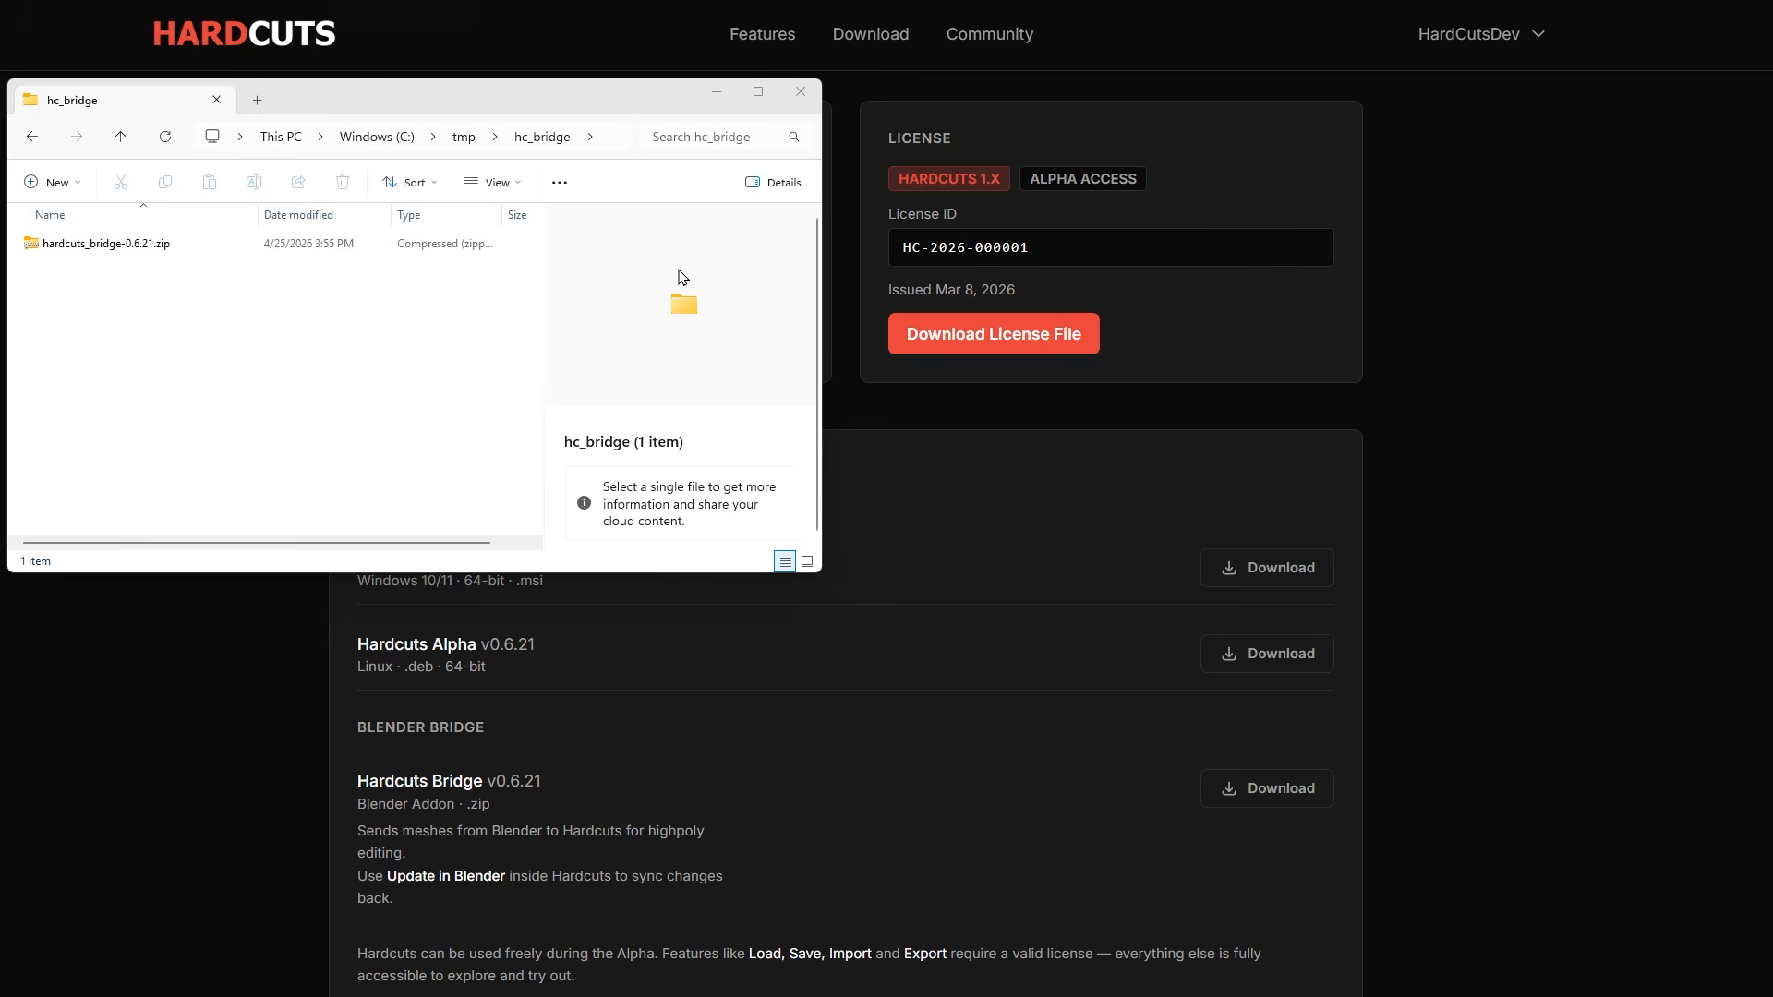
Switch to Blender and install the add-on hardcuts_bridge-0.6.21.zip from disk, out of the c:\tmp\hc_bridge folder.
click(88, 245)
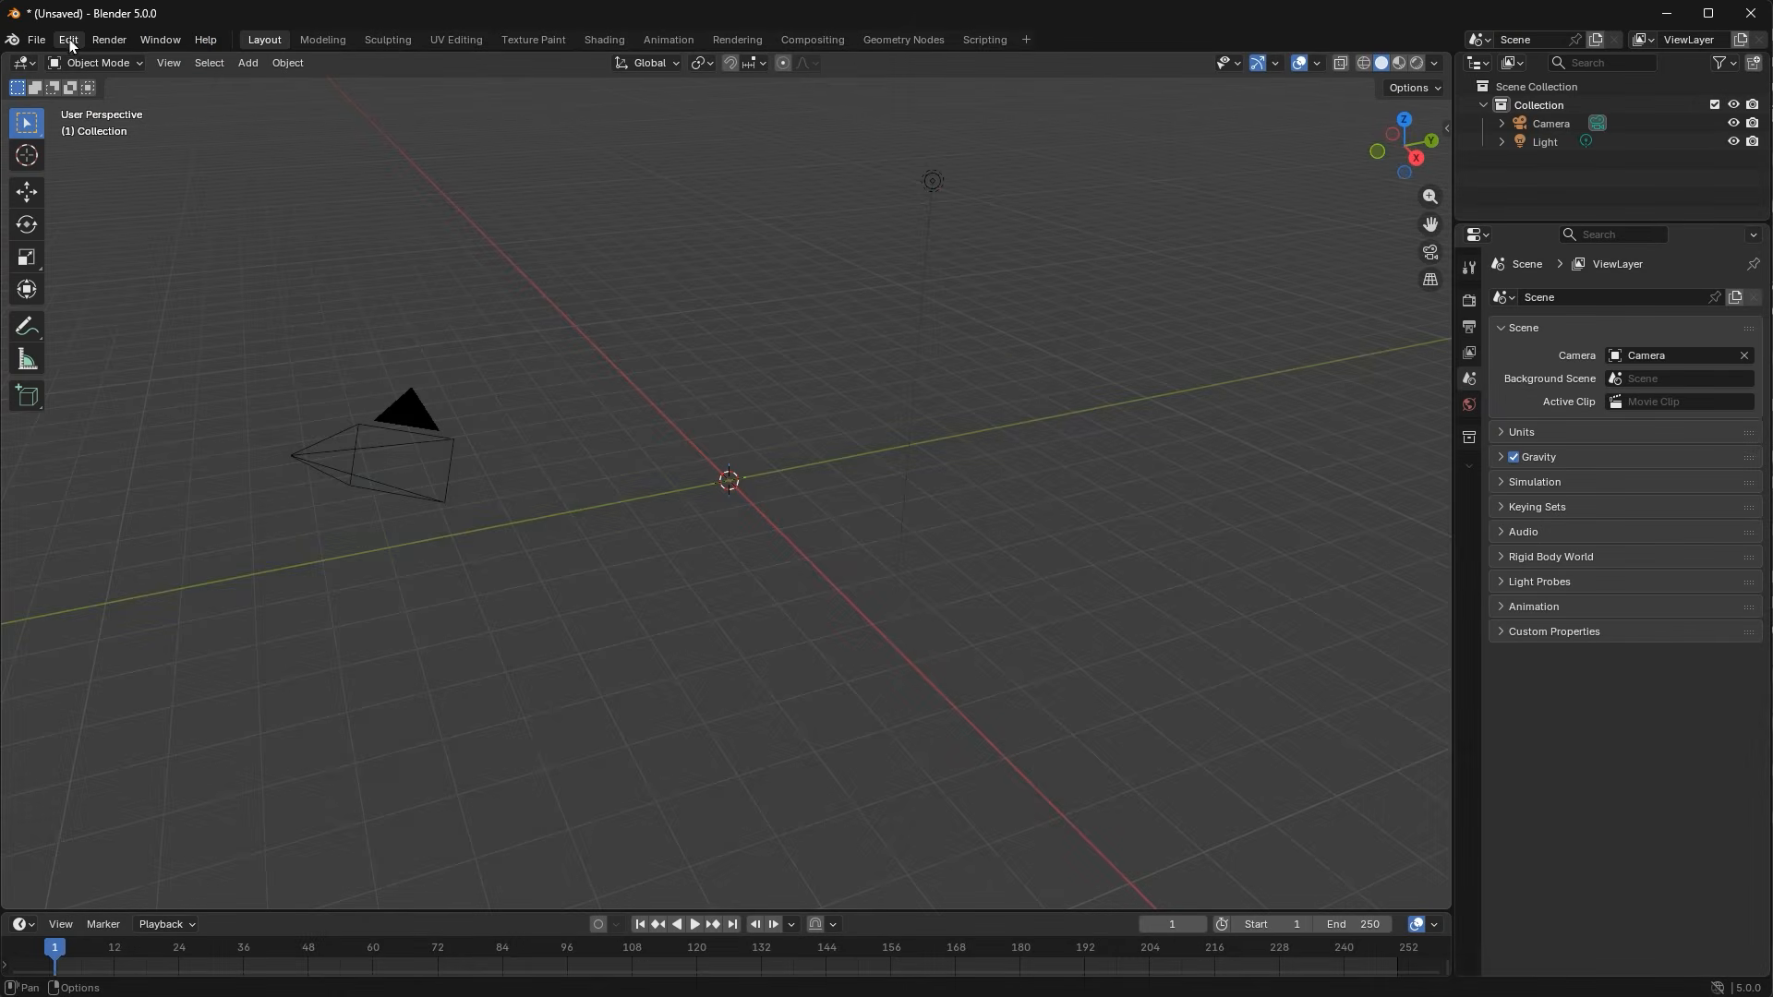
click(70, 44)
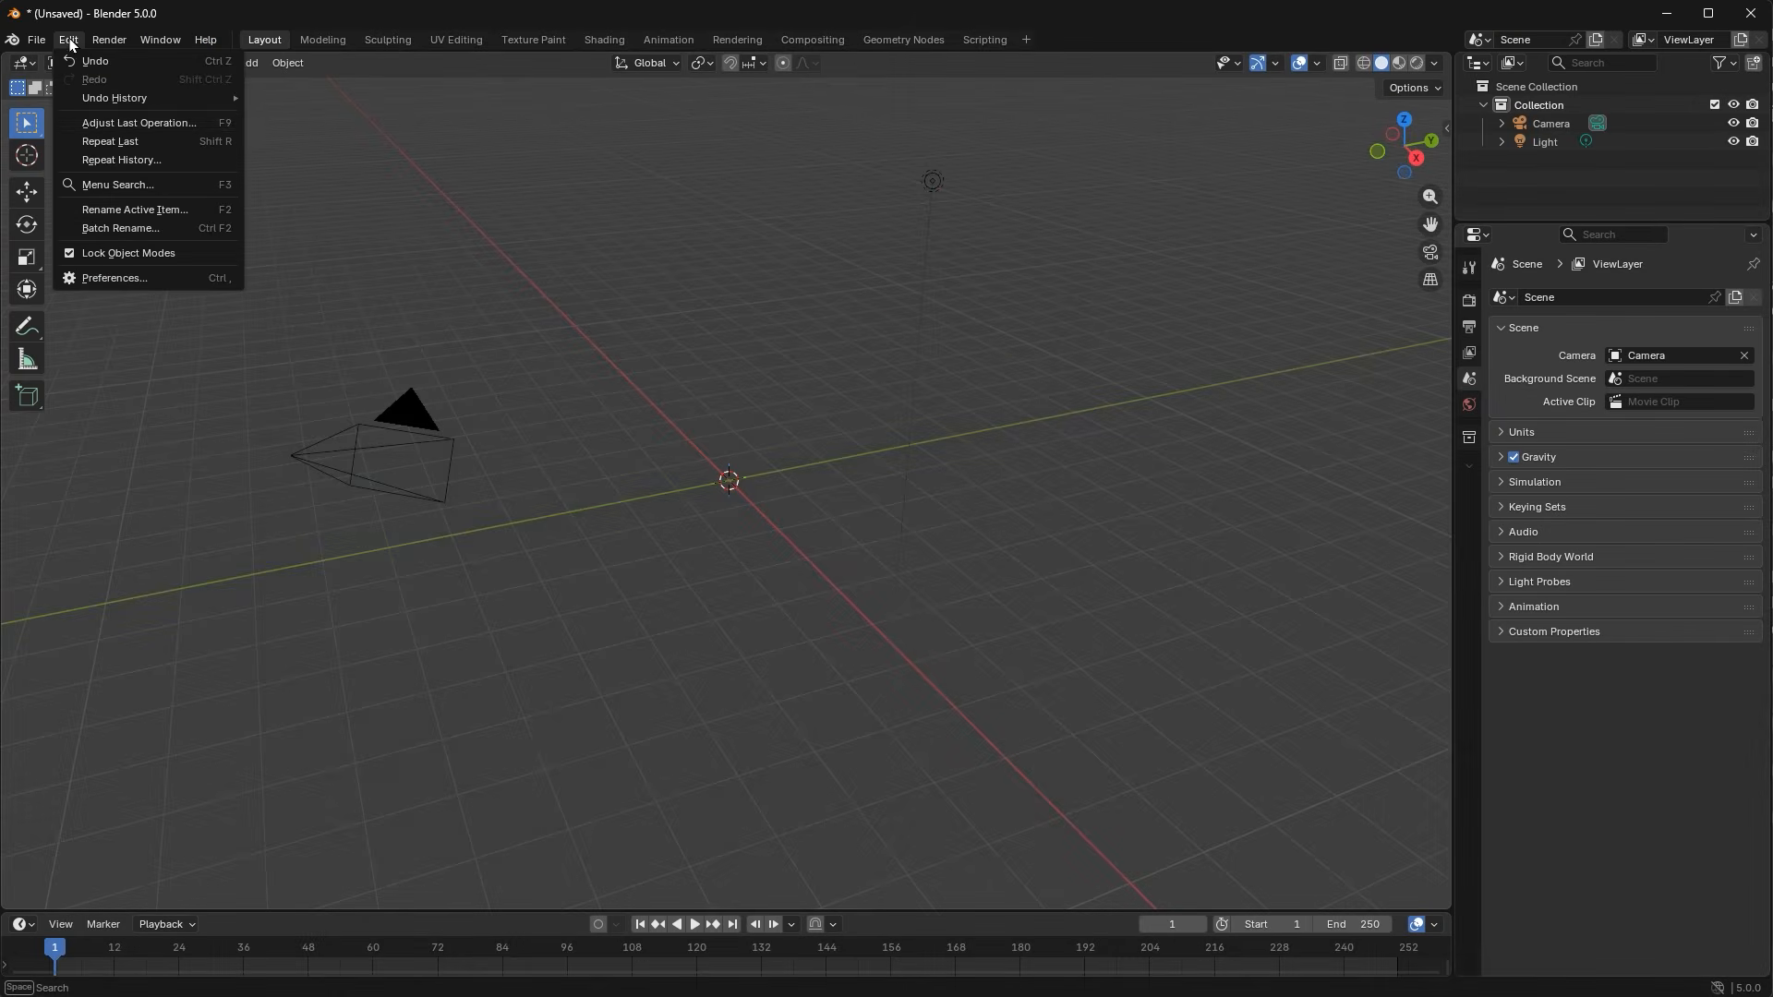
click(120, 277)
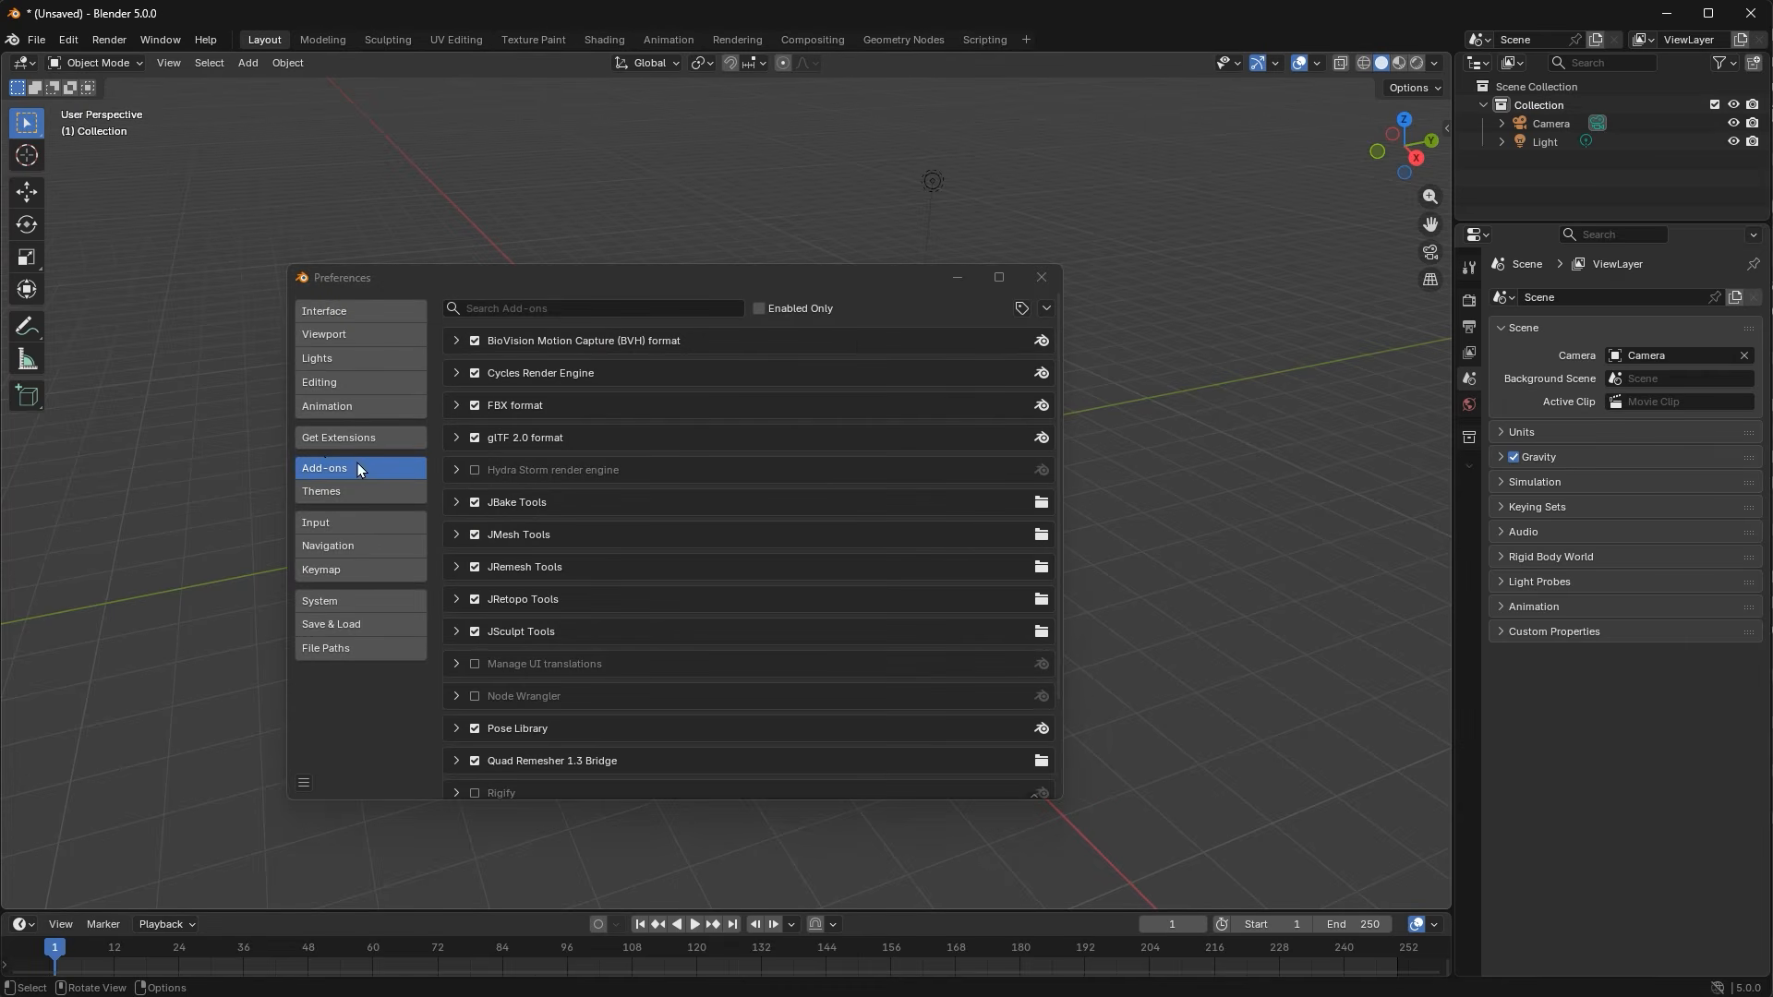
click(1045, 309)
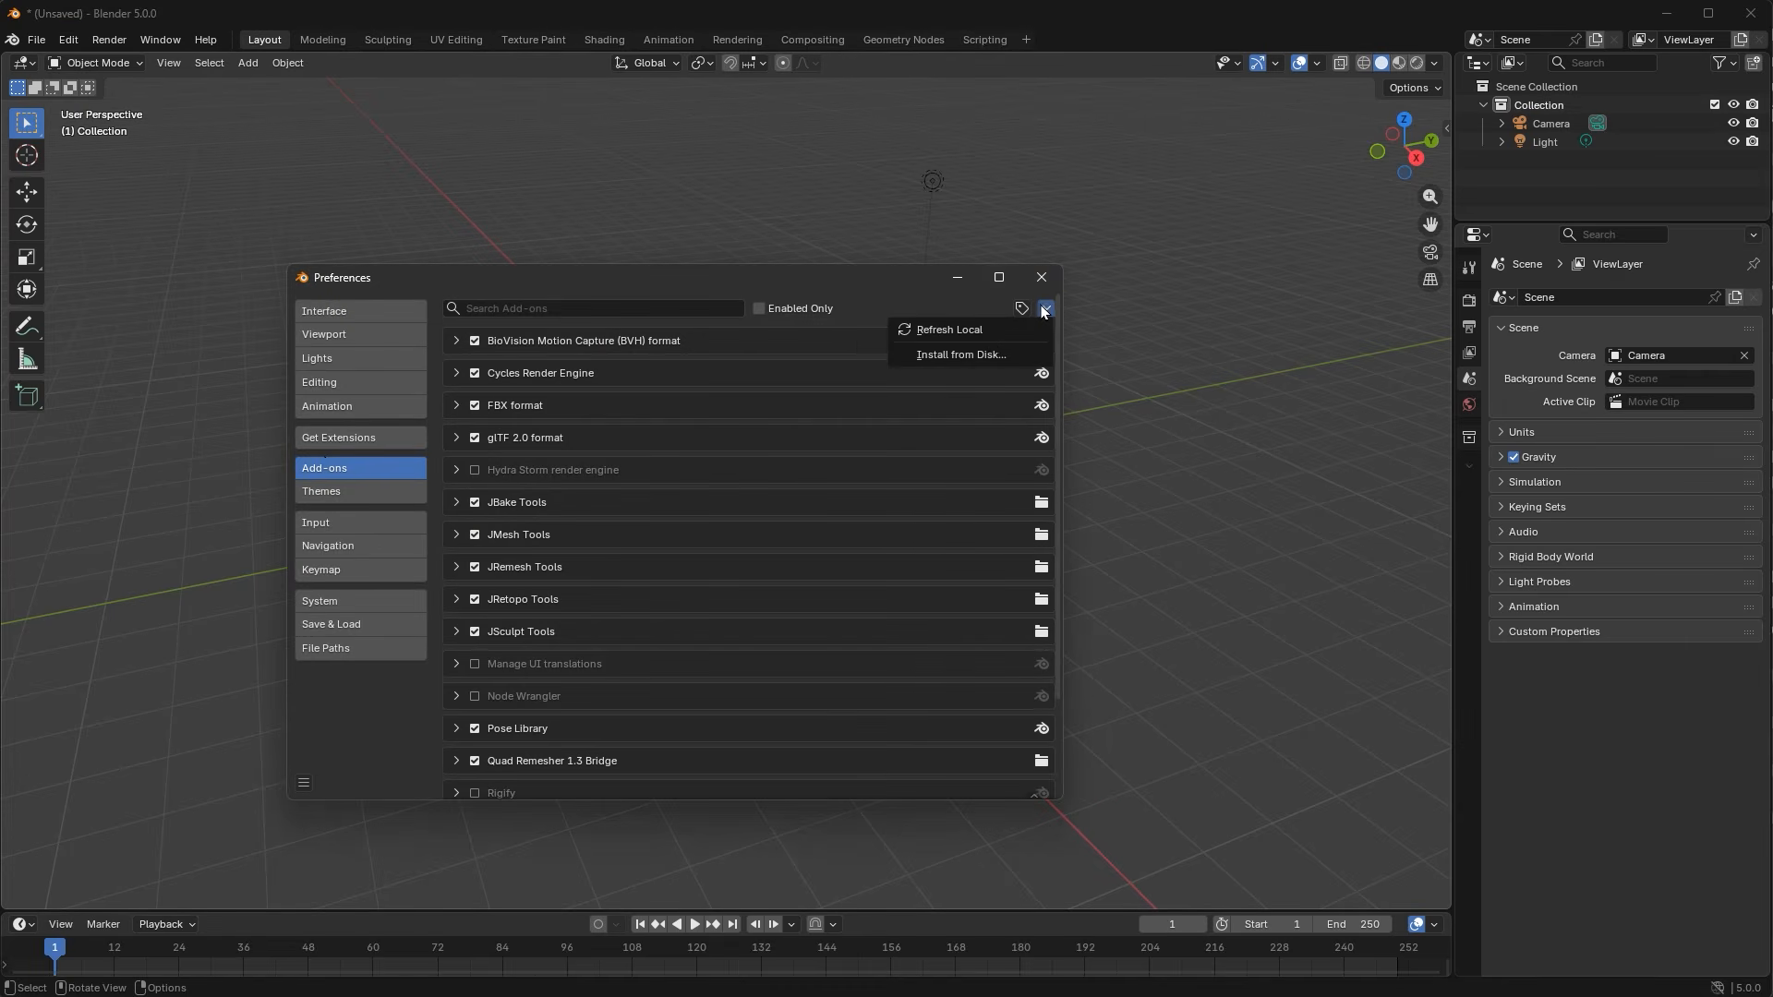
click(953, 355)
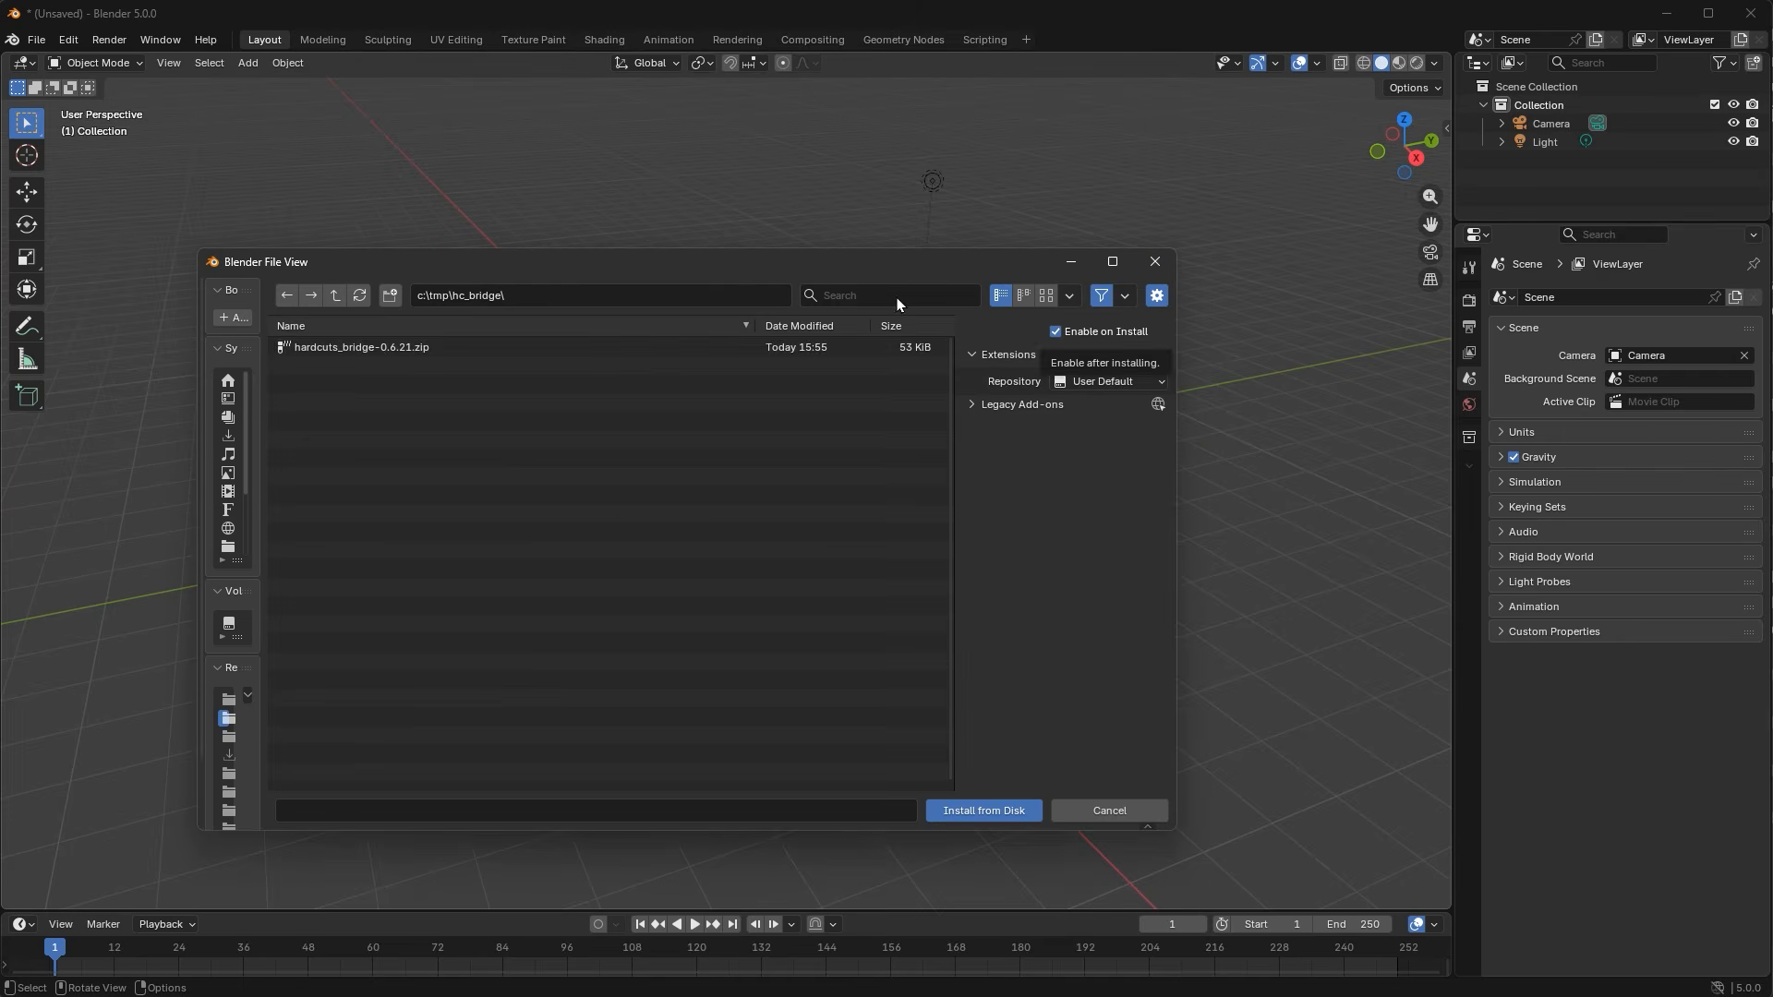
click(360, 348)
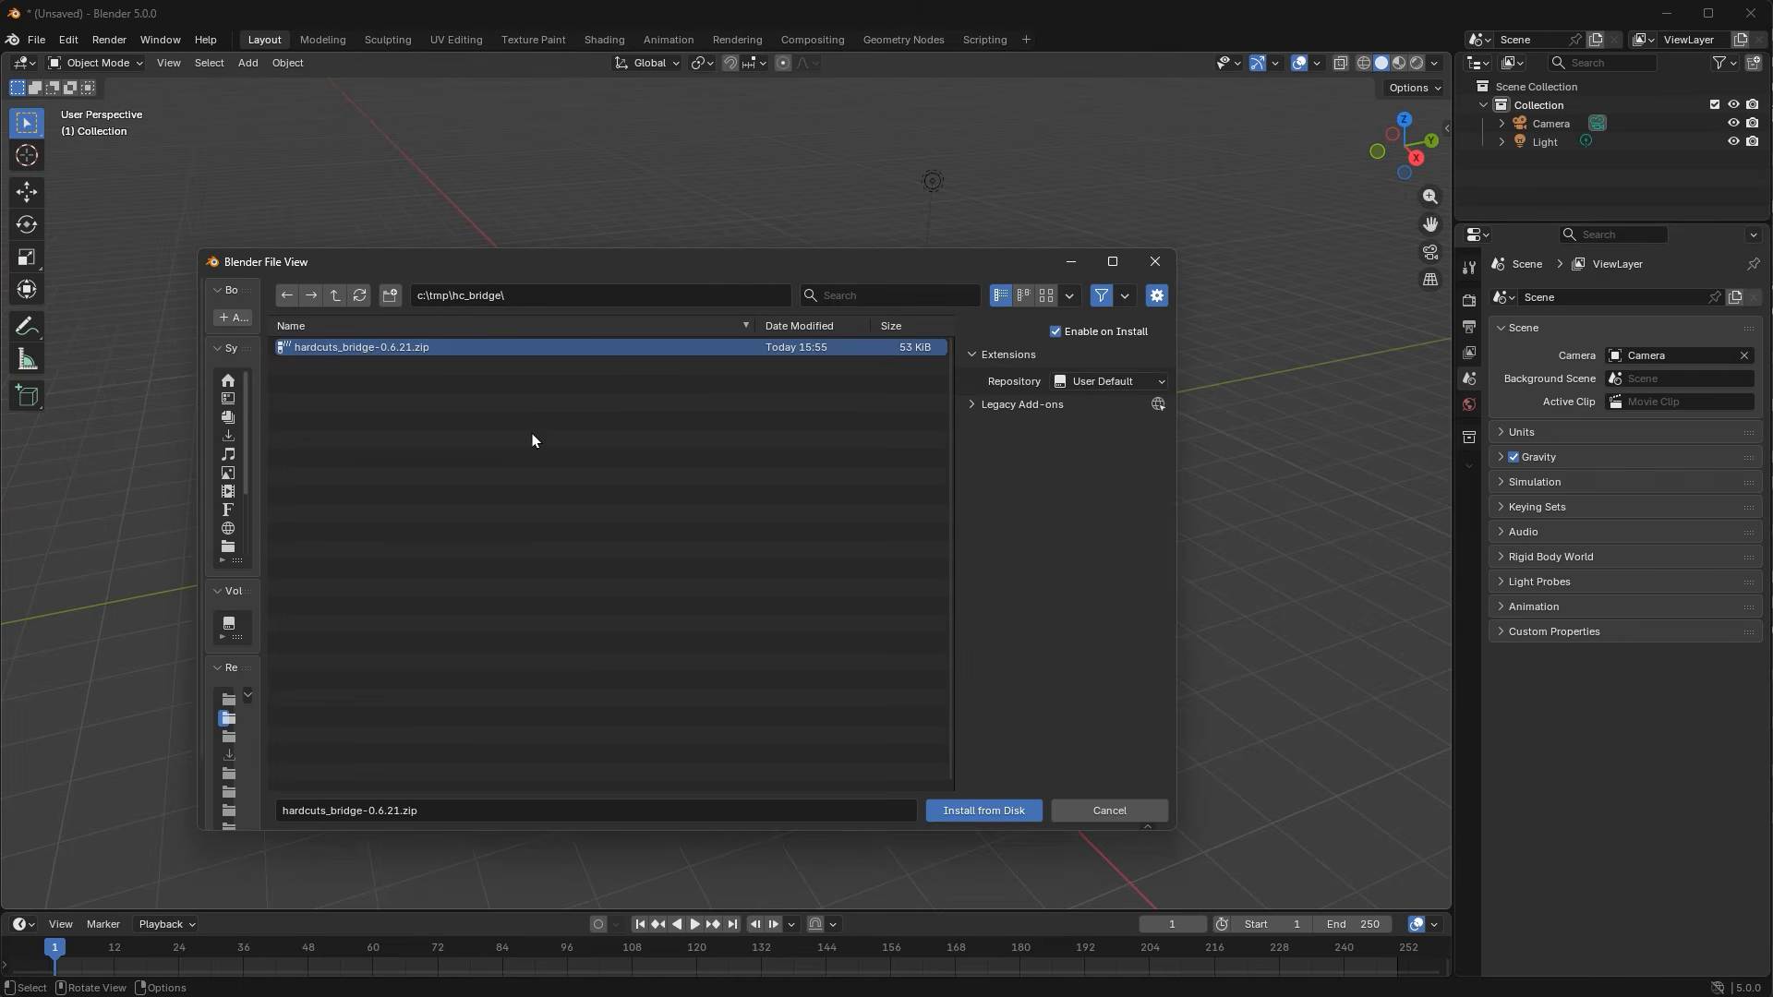
click(993, 811)
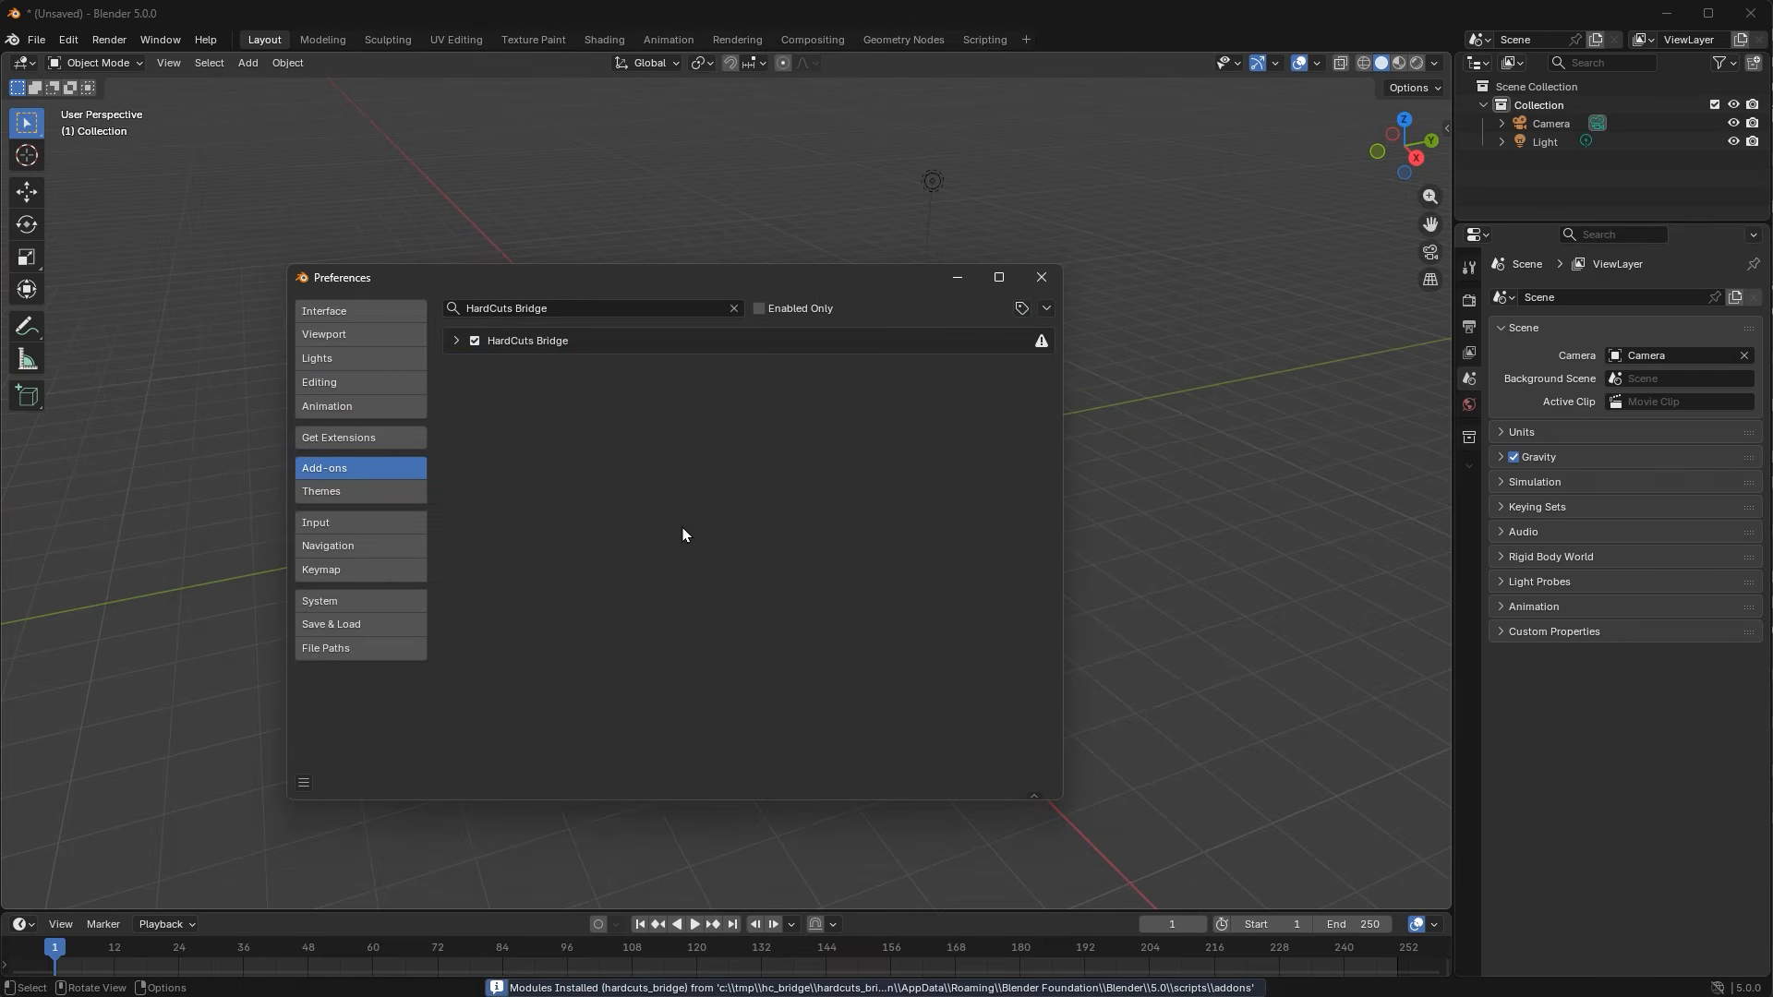
Set the HardCuts Bridge add-on's Bridge Root to c:/tmp//hc_bridge.
click(456, 341)
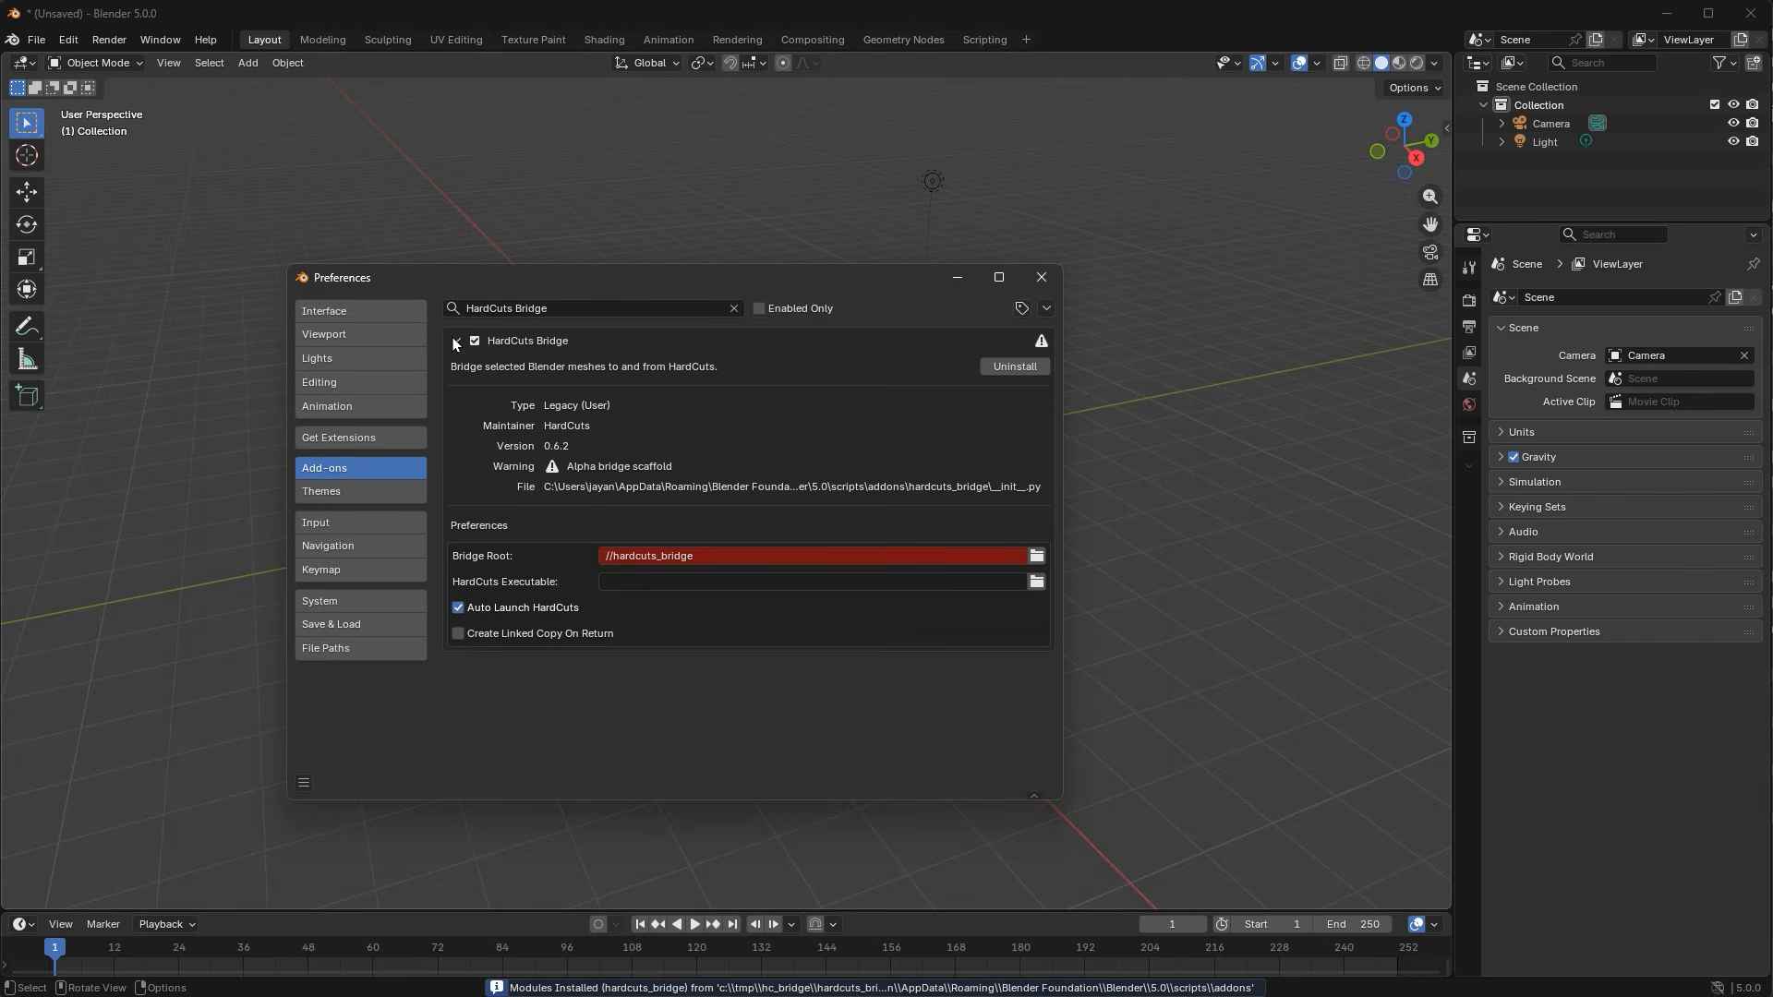
click(727, 558)
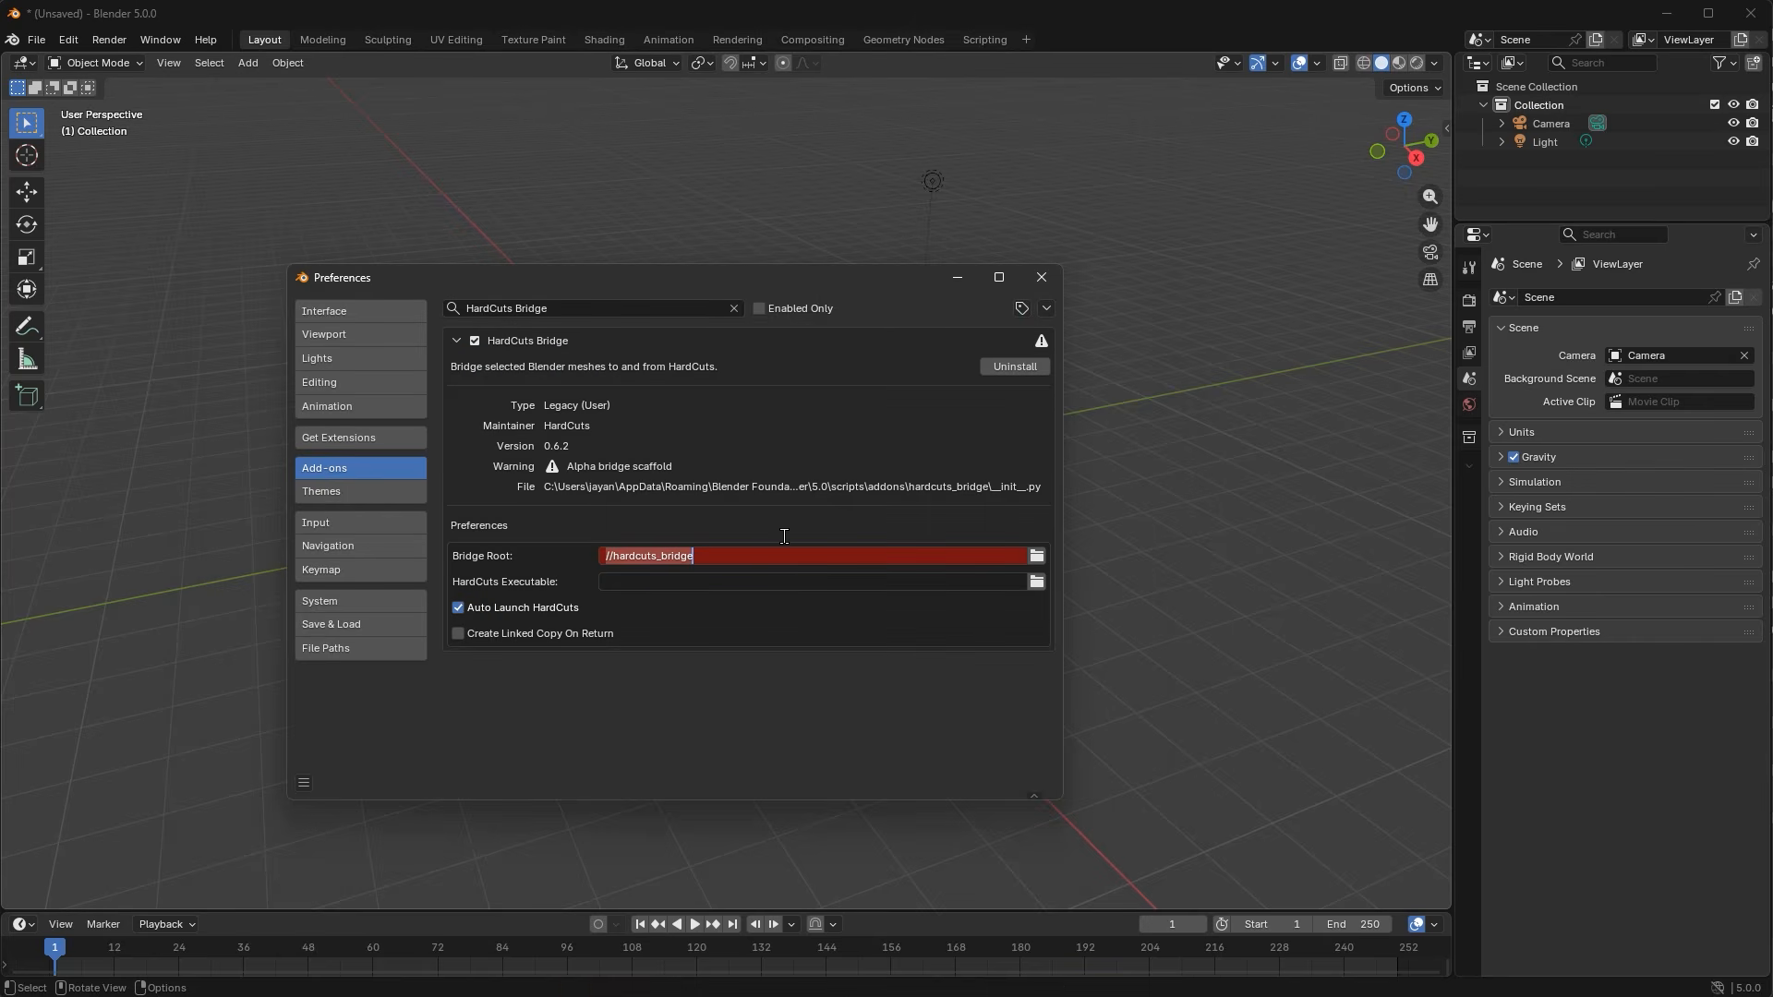
text(c:/tmp//hc_bridge)
key(Return)
Set the add-on's HardCuts Executable path to C:\Program Files\HardCuts\bin\.
click(737, 586)
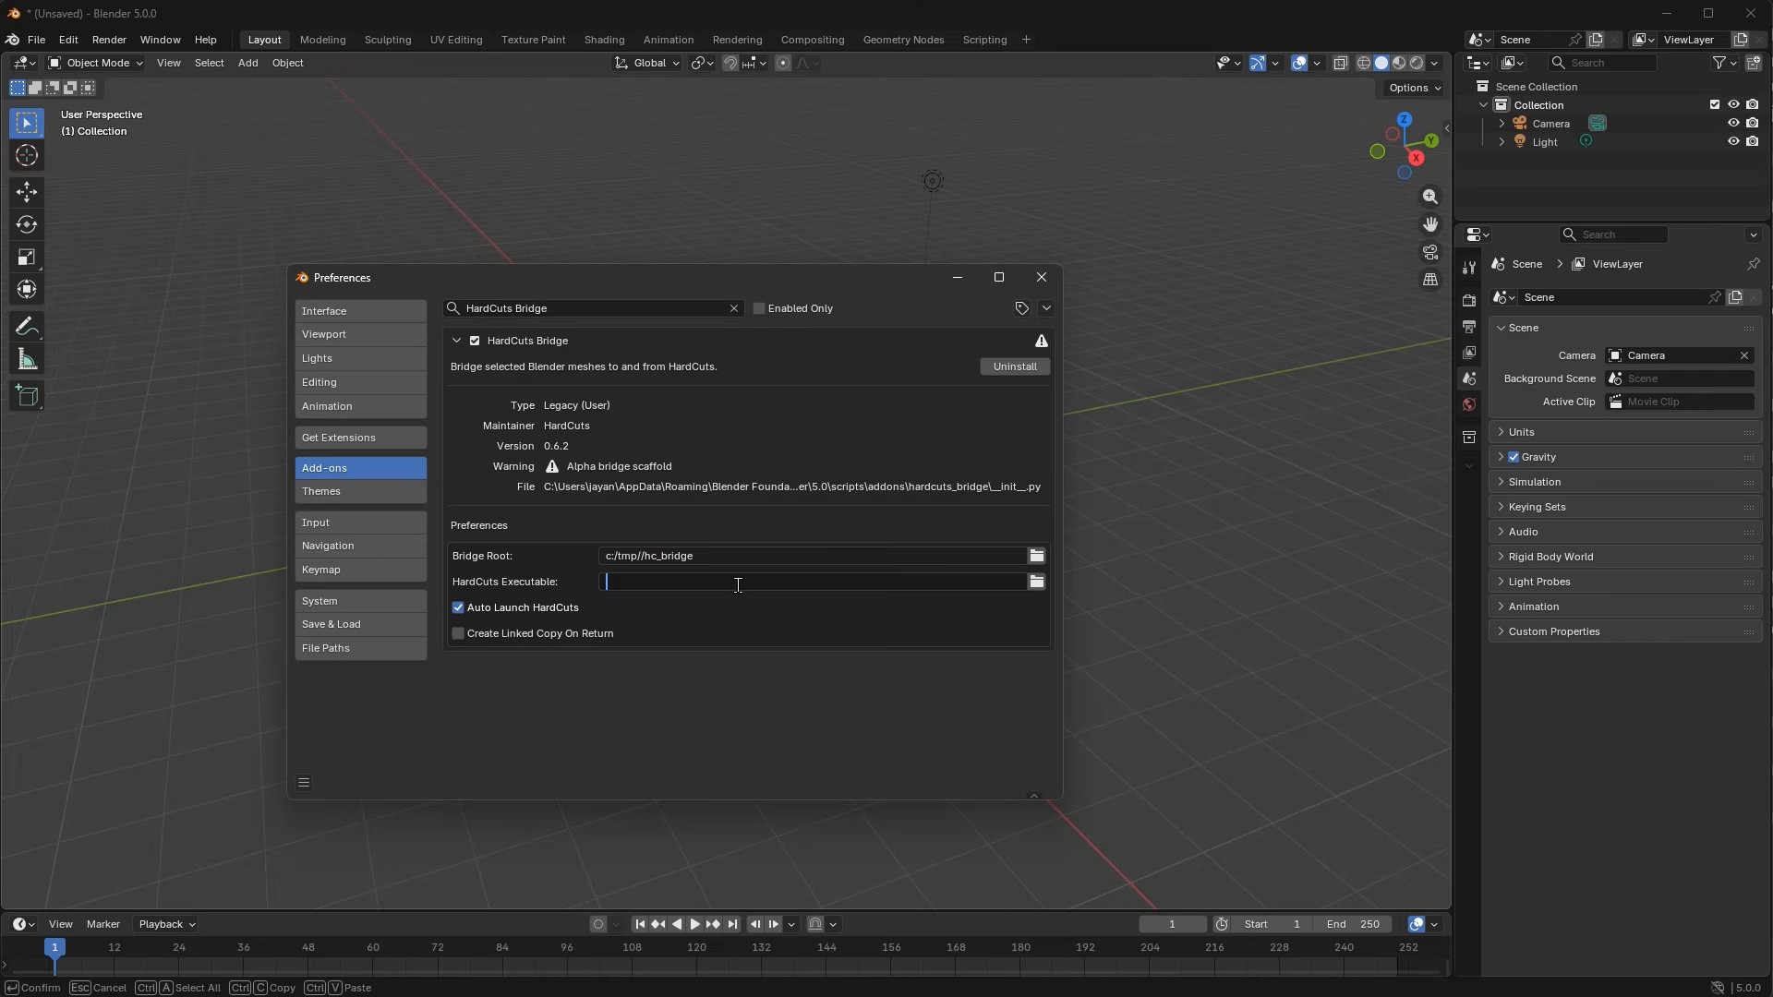
click(1037, 582)
click(605, 294)
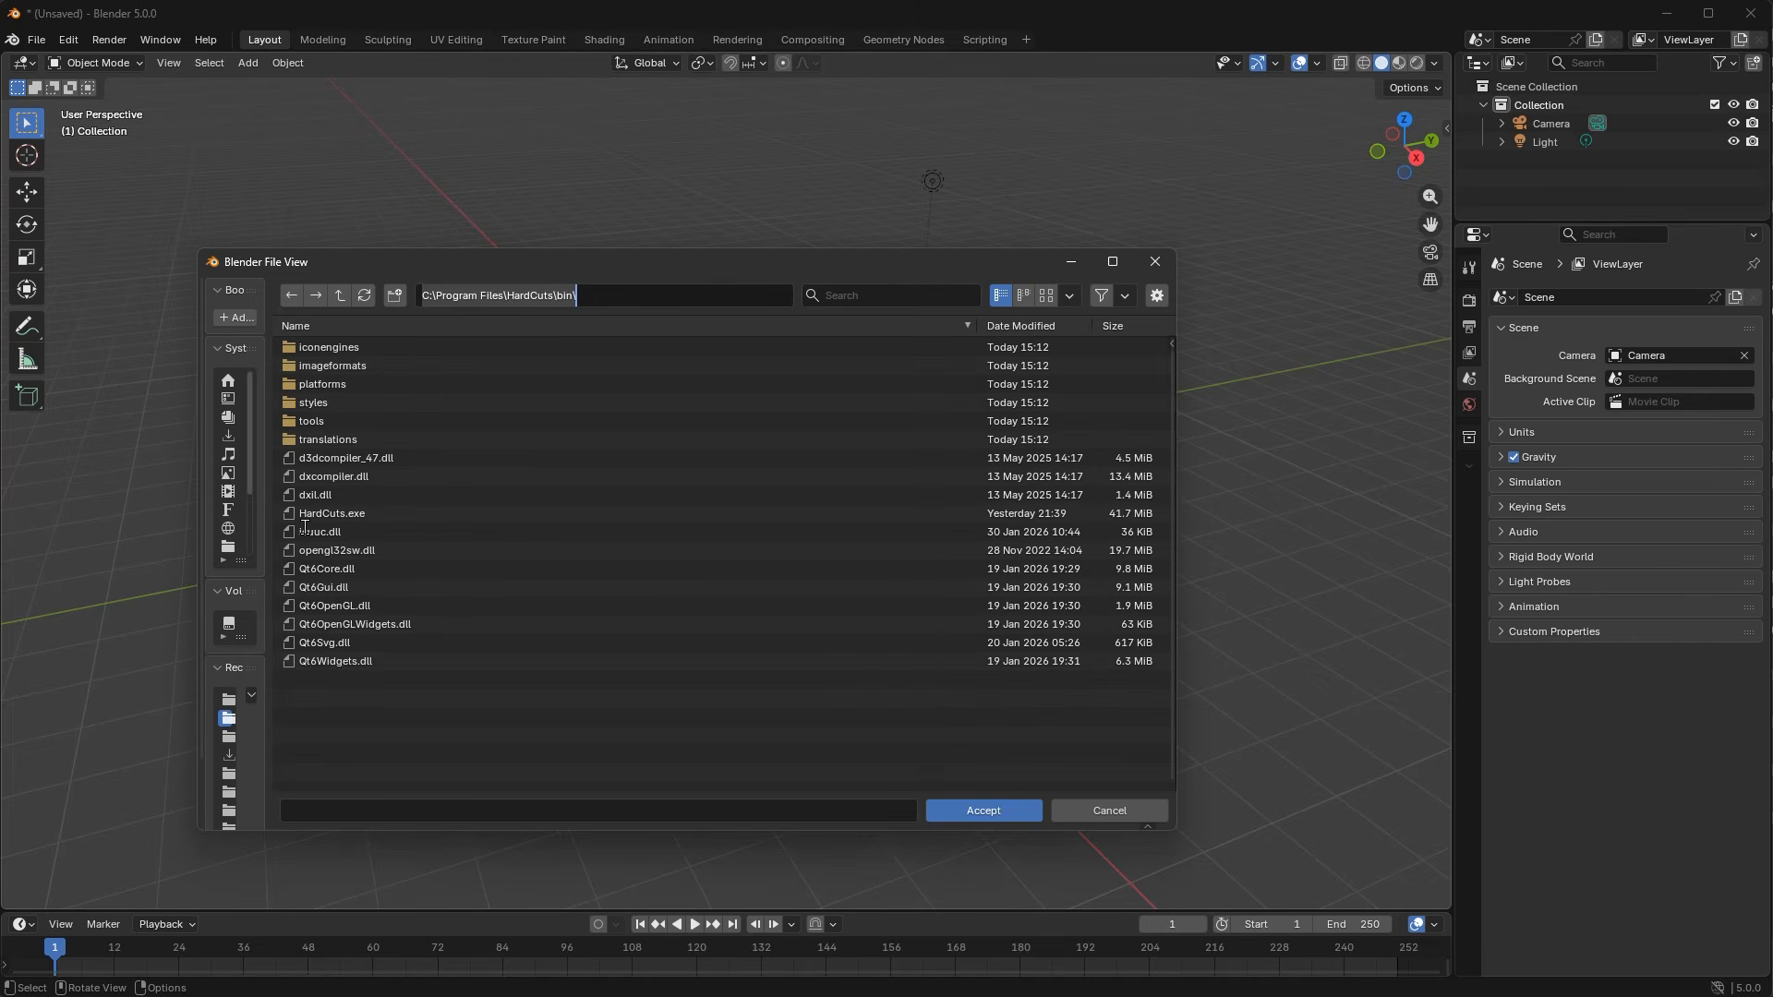
click(333, 520)
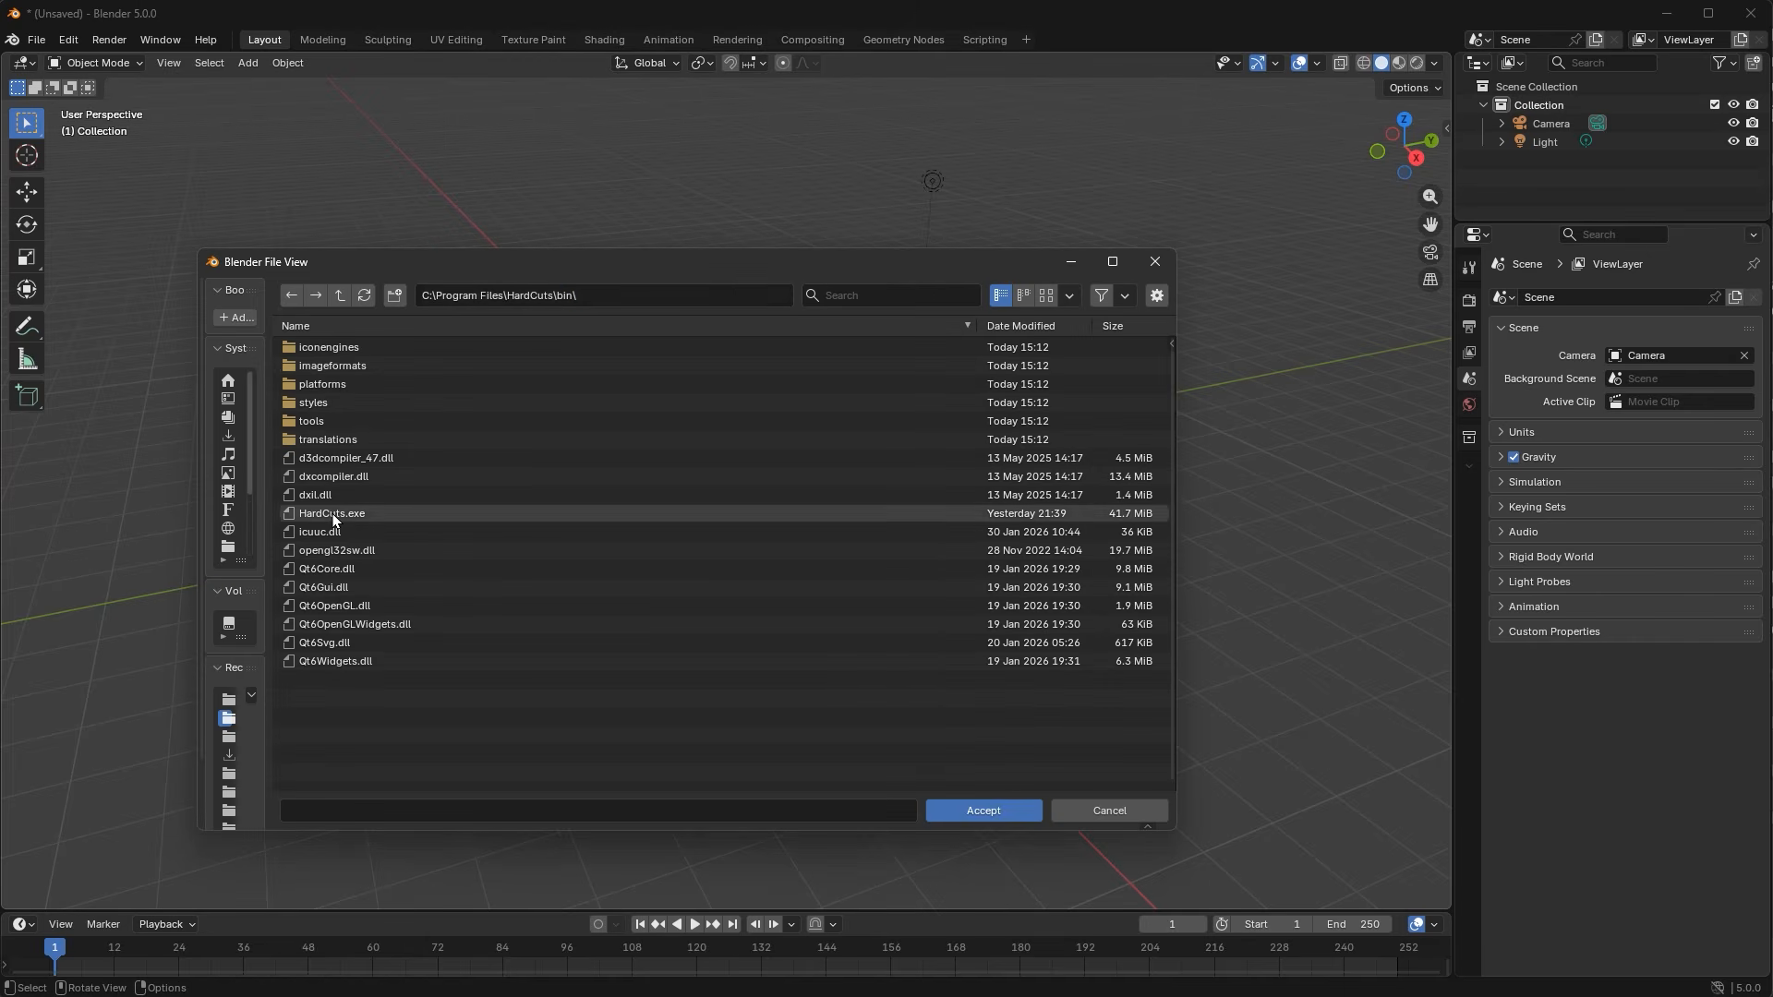
click(966, 809)
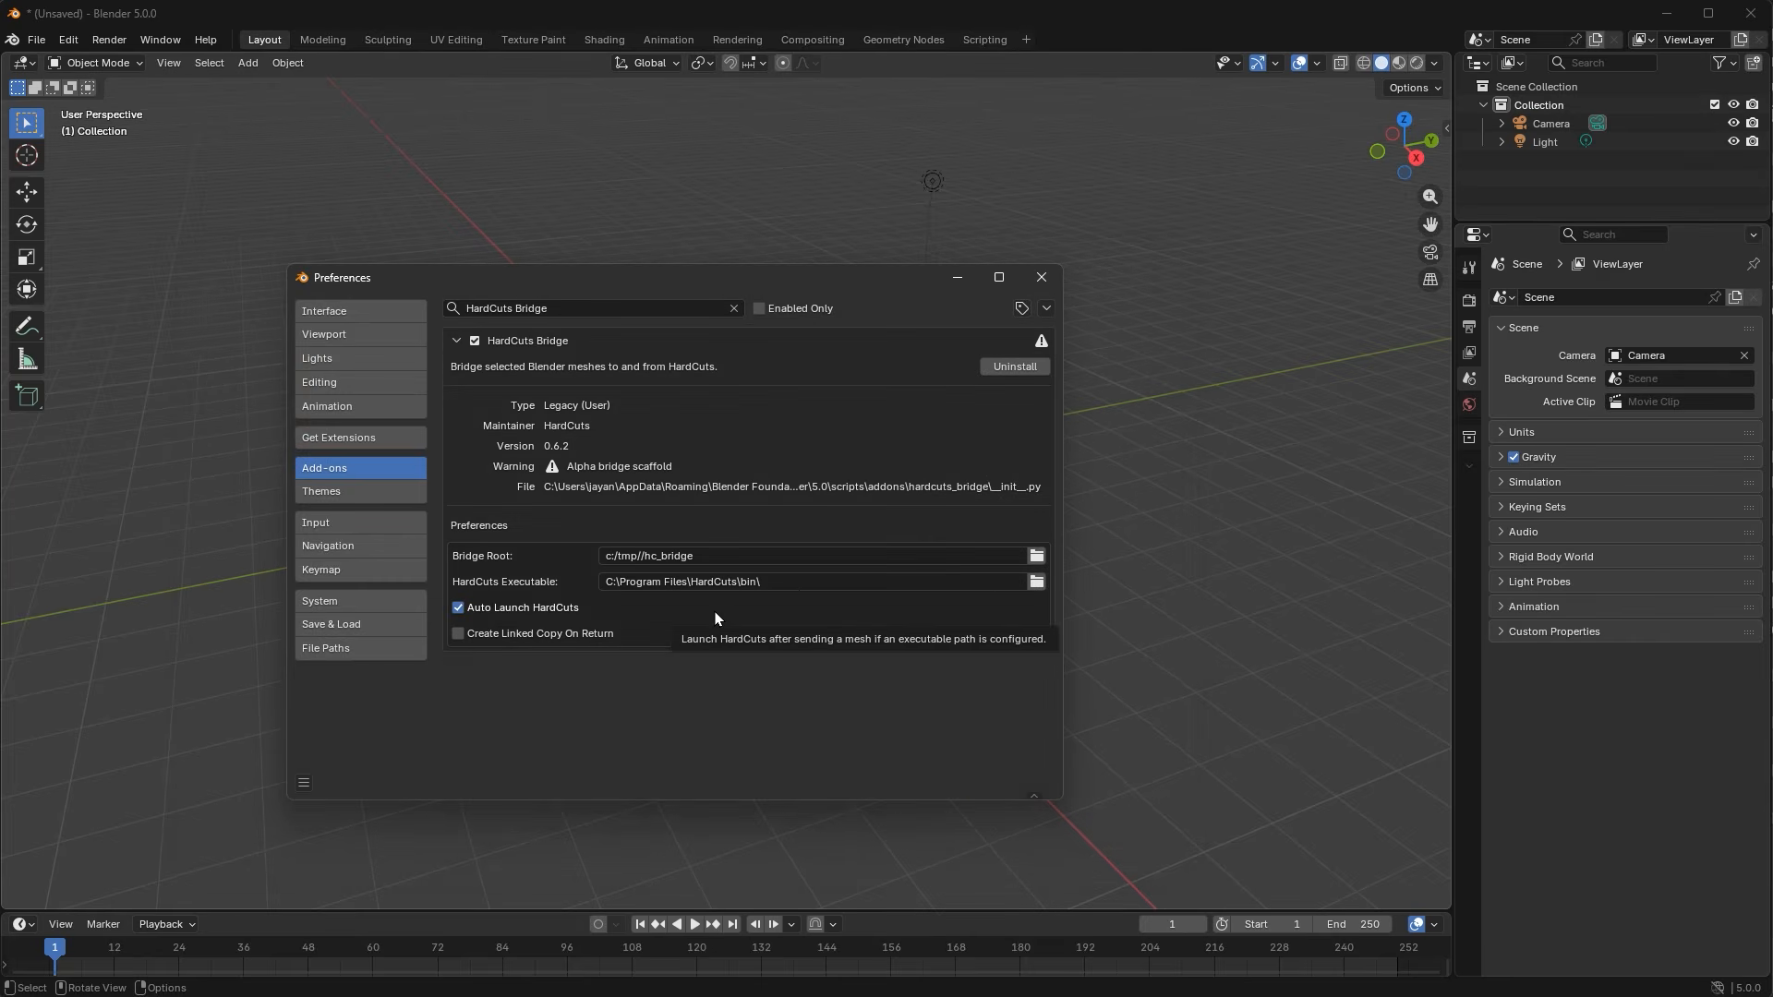
Close the preferences and show the HardCuts bridge options in the 3D viewport.
click(1050, 280)
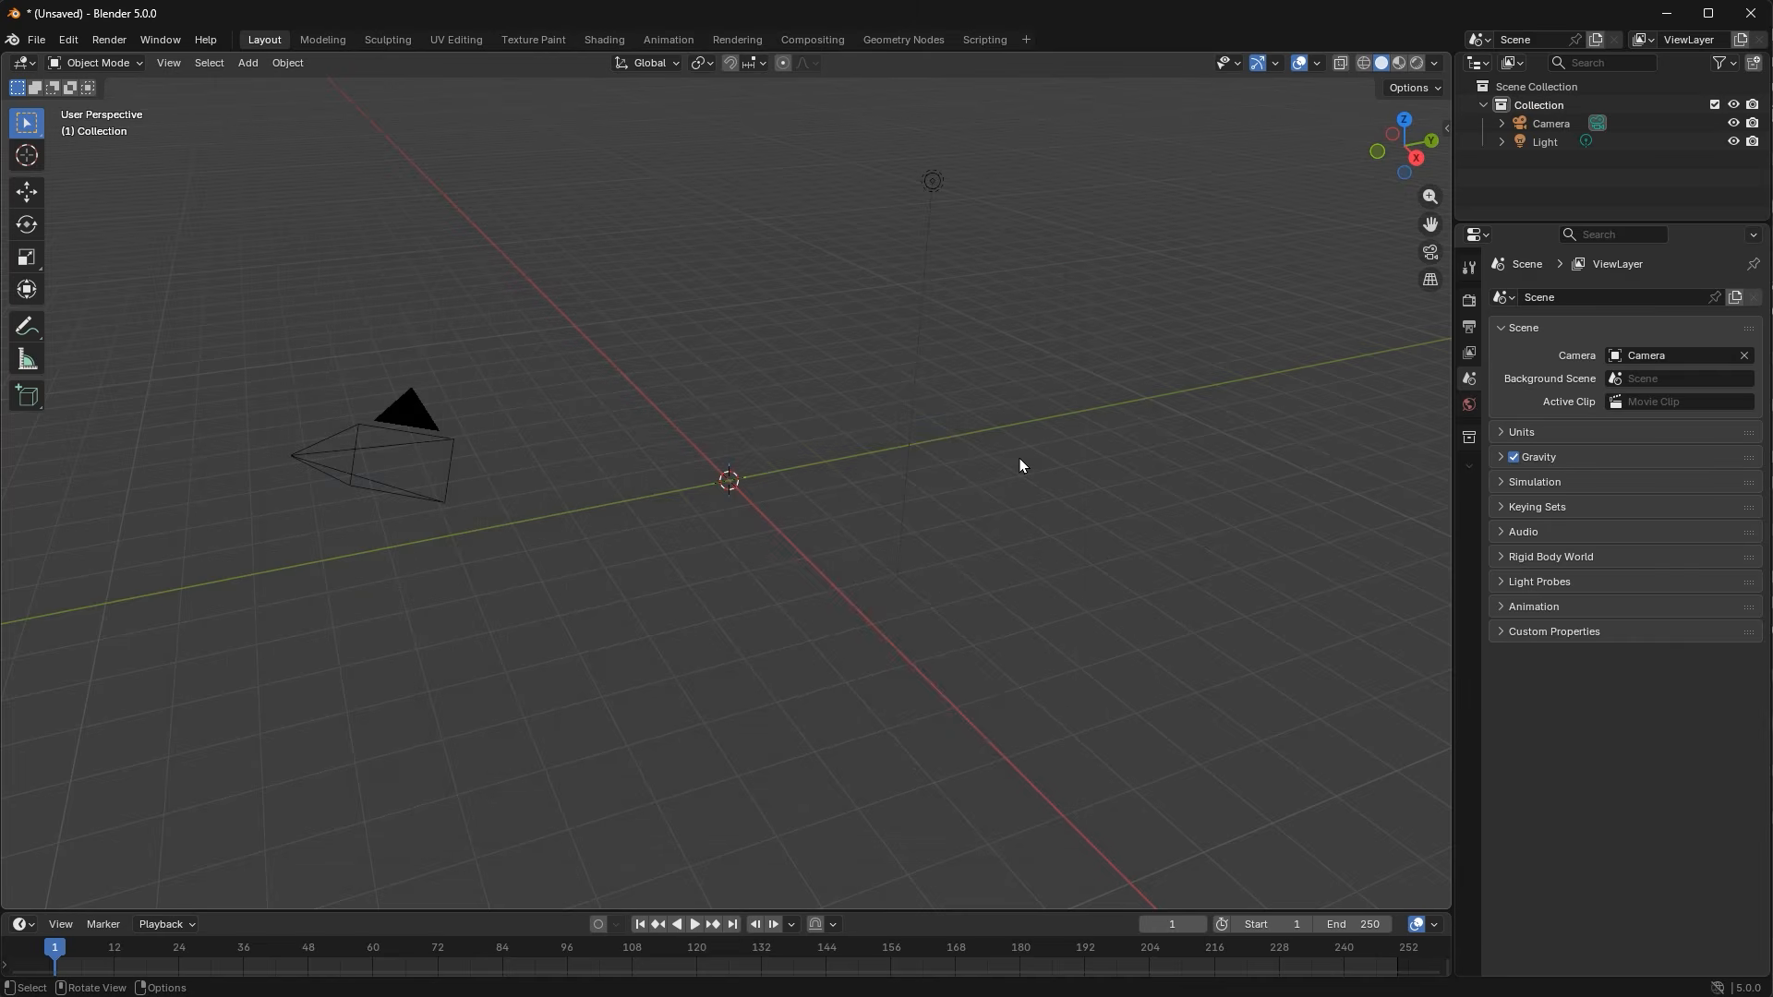
key(n)
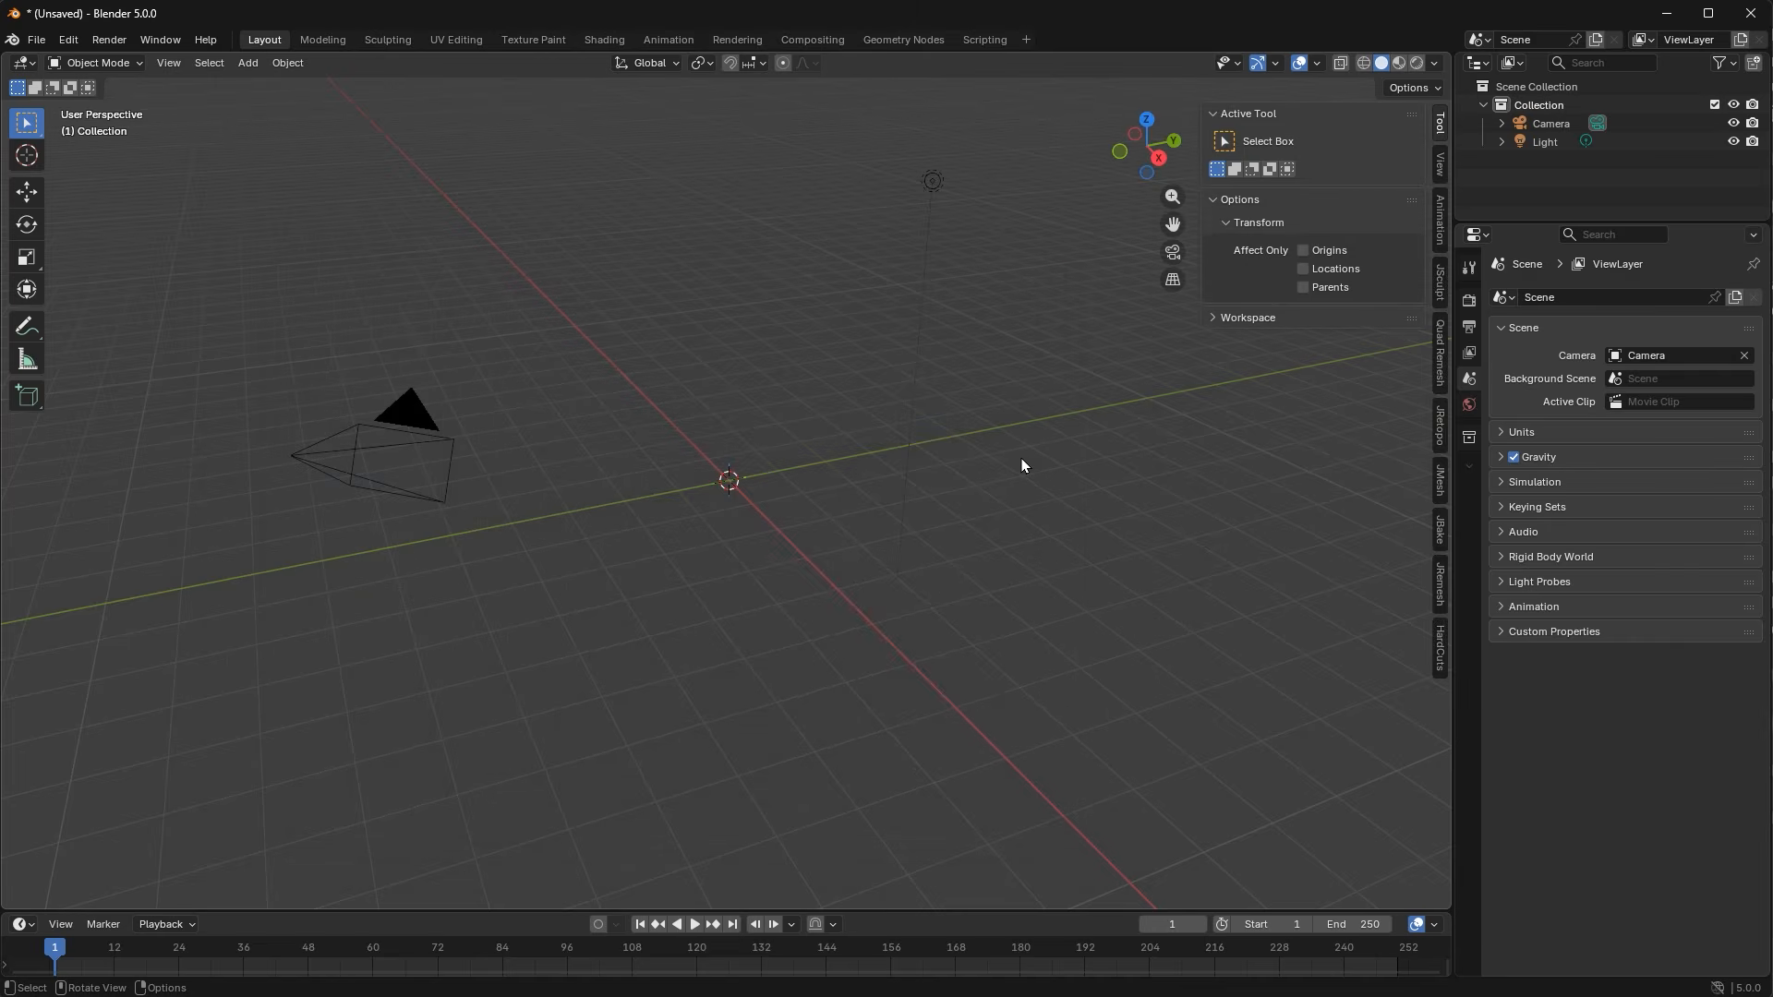
click(1440, 654)
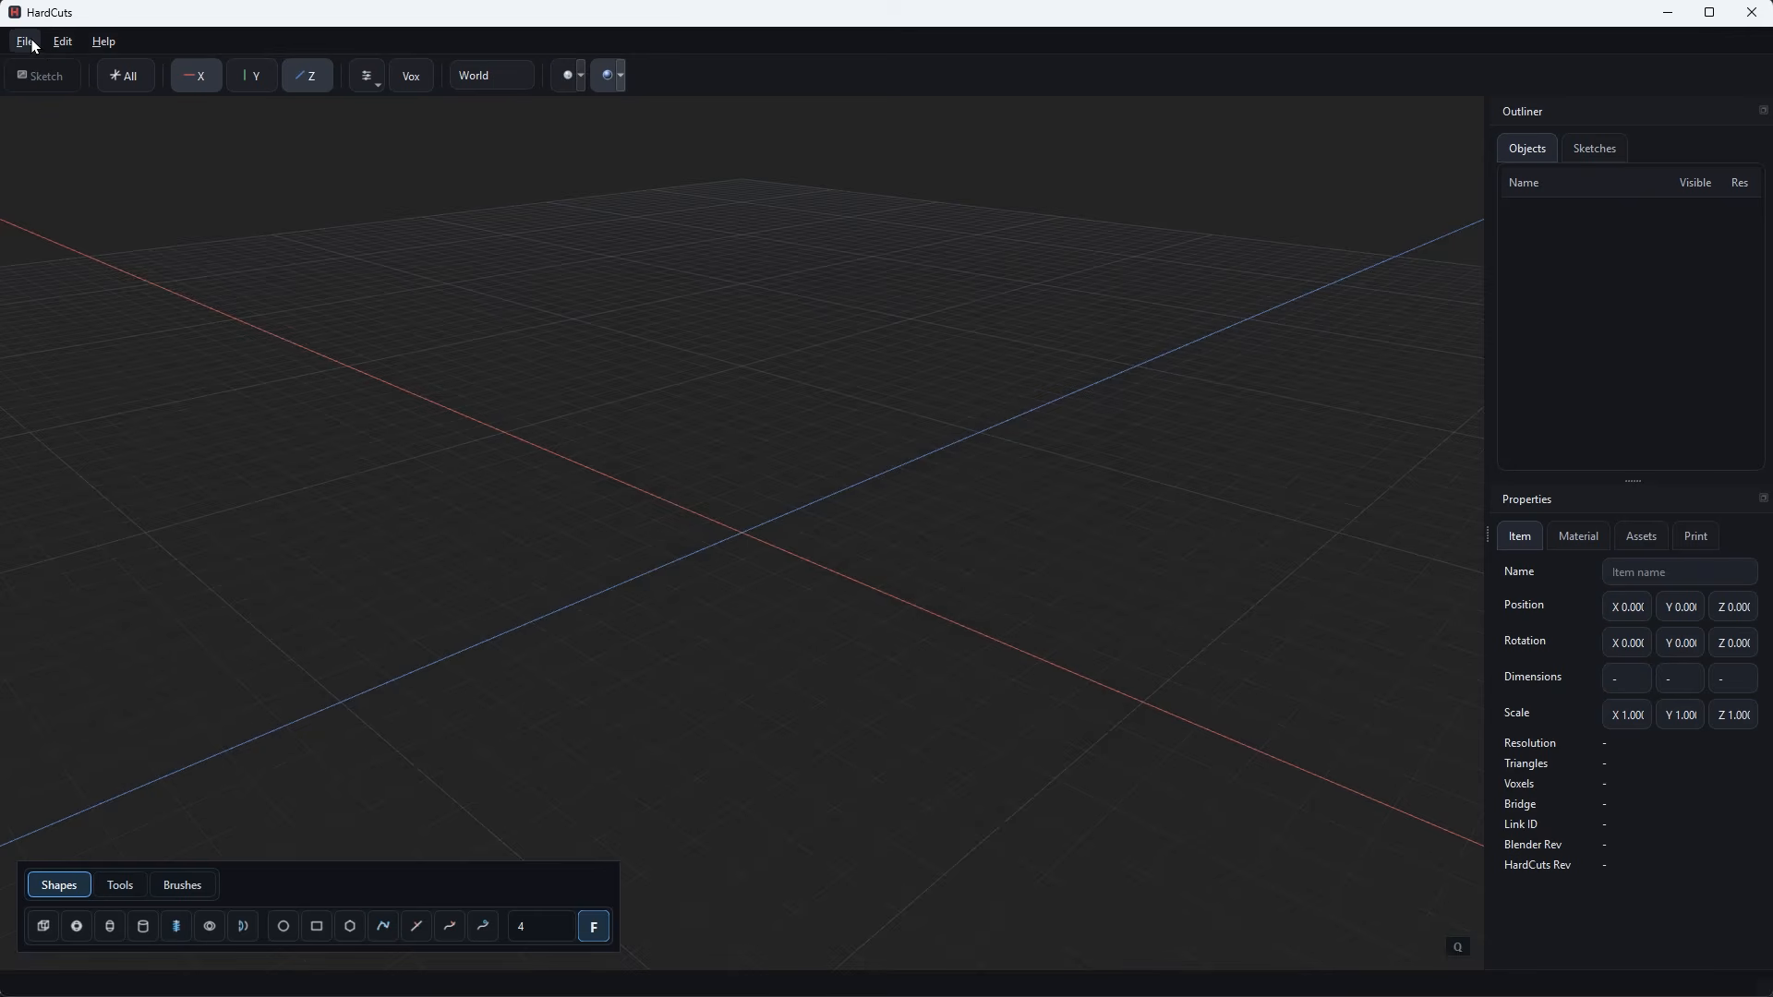
Switch to HardCuts and connect the Blender bridge folder C:\tmp\hc_blender.
click(26, 41)
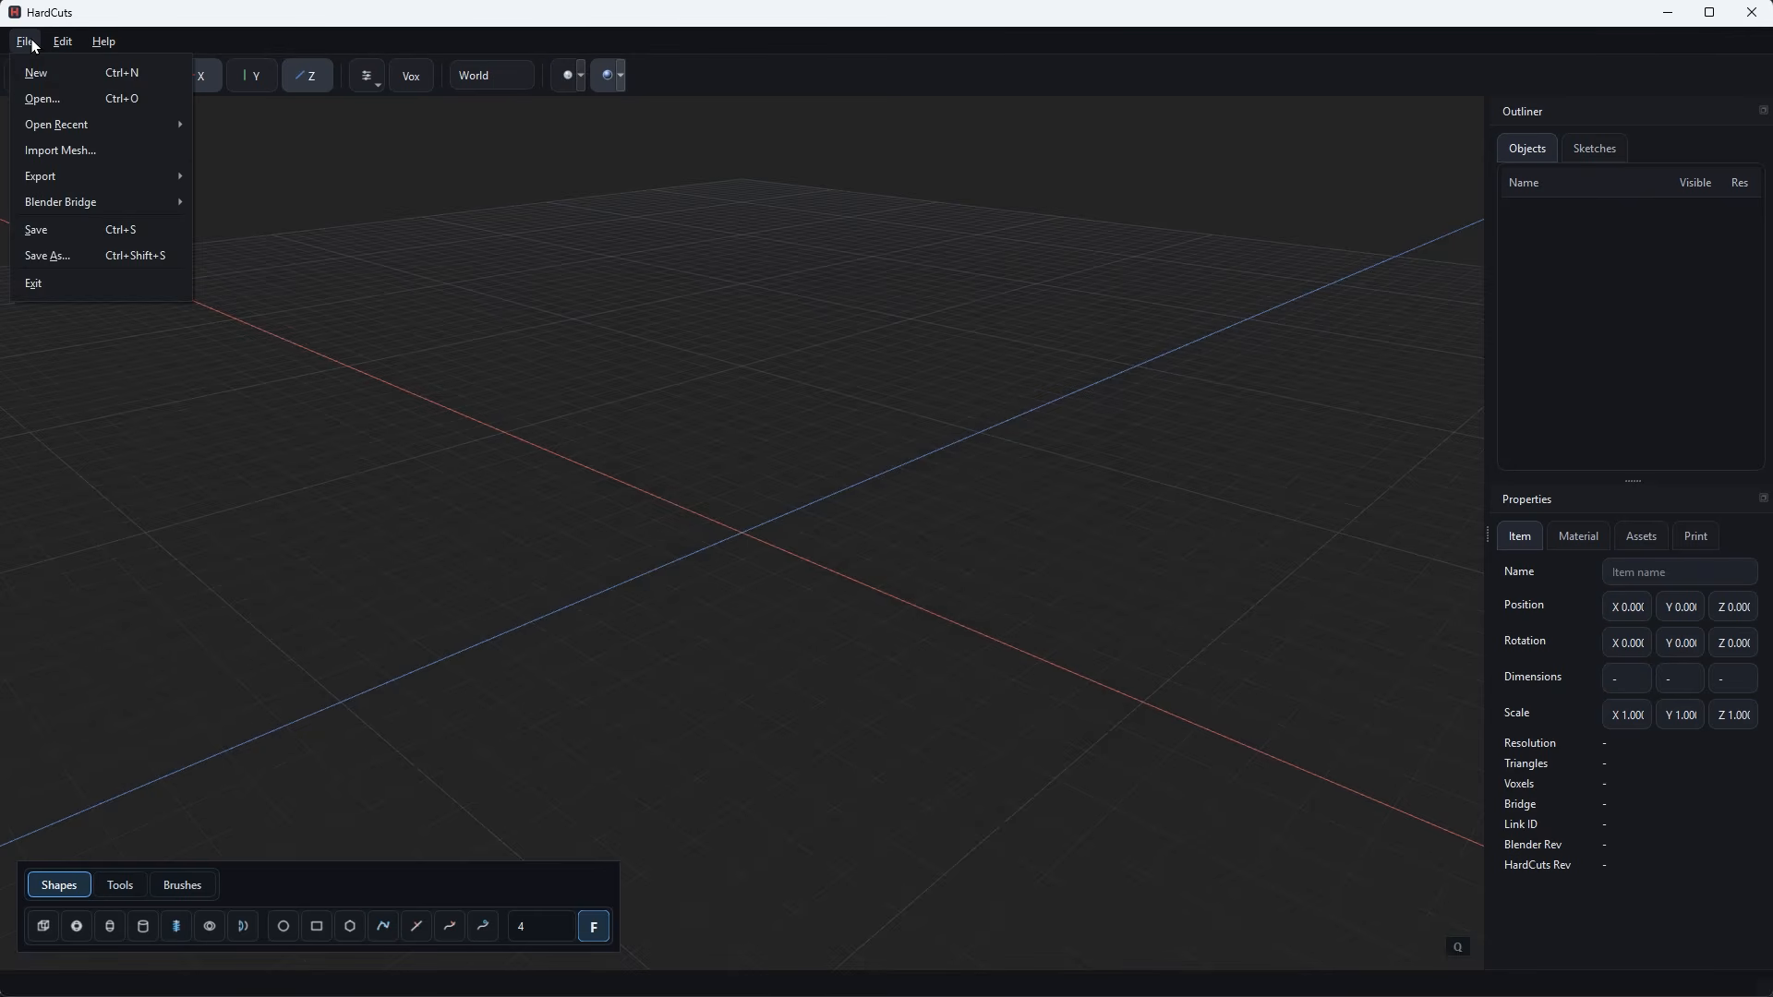
mouse_move(120, 201)
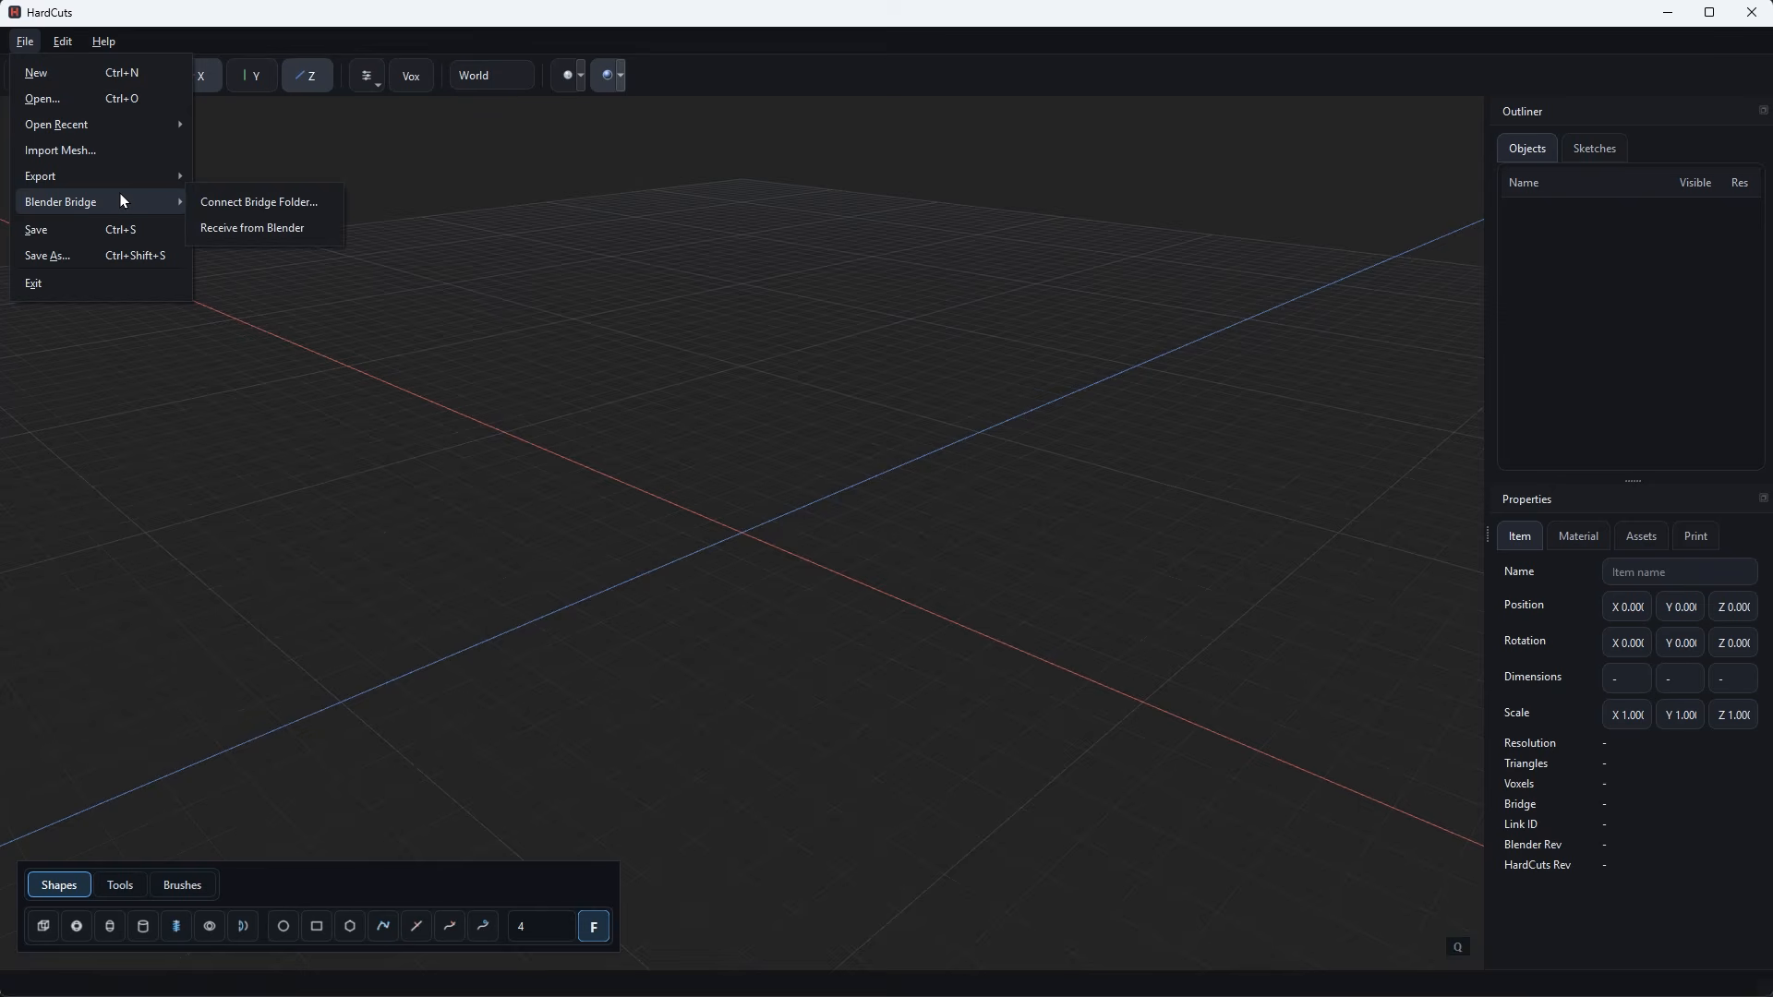
click(237, 202)
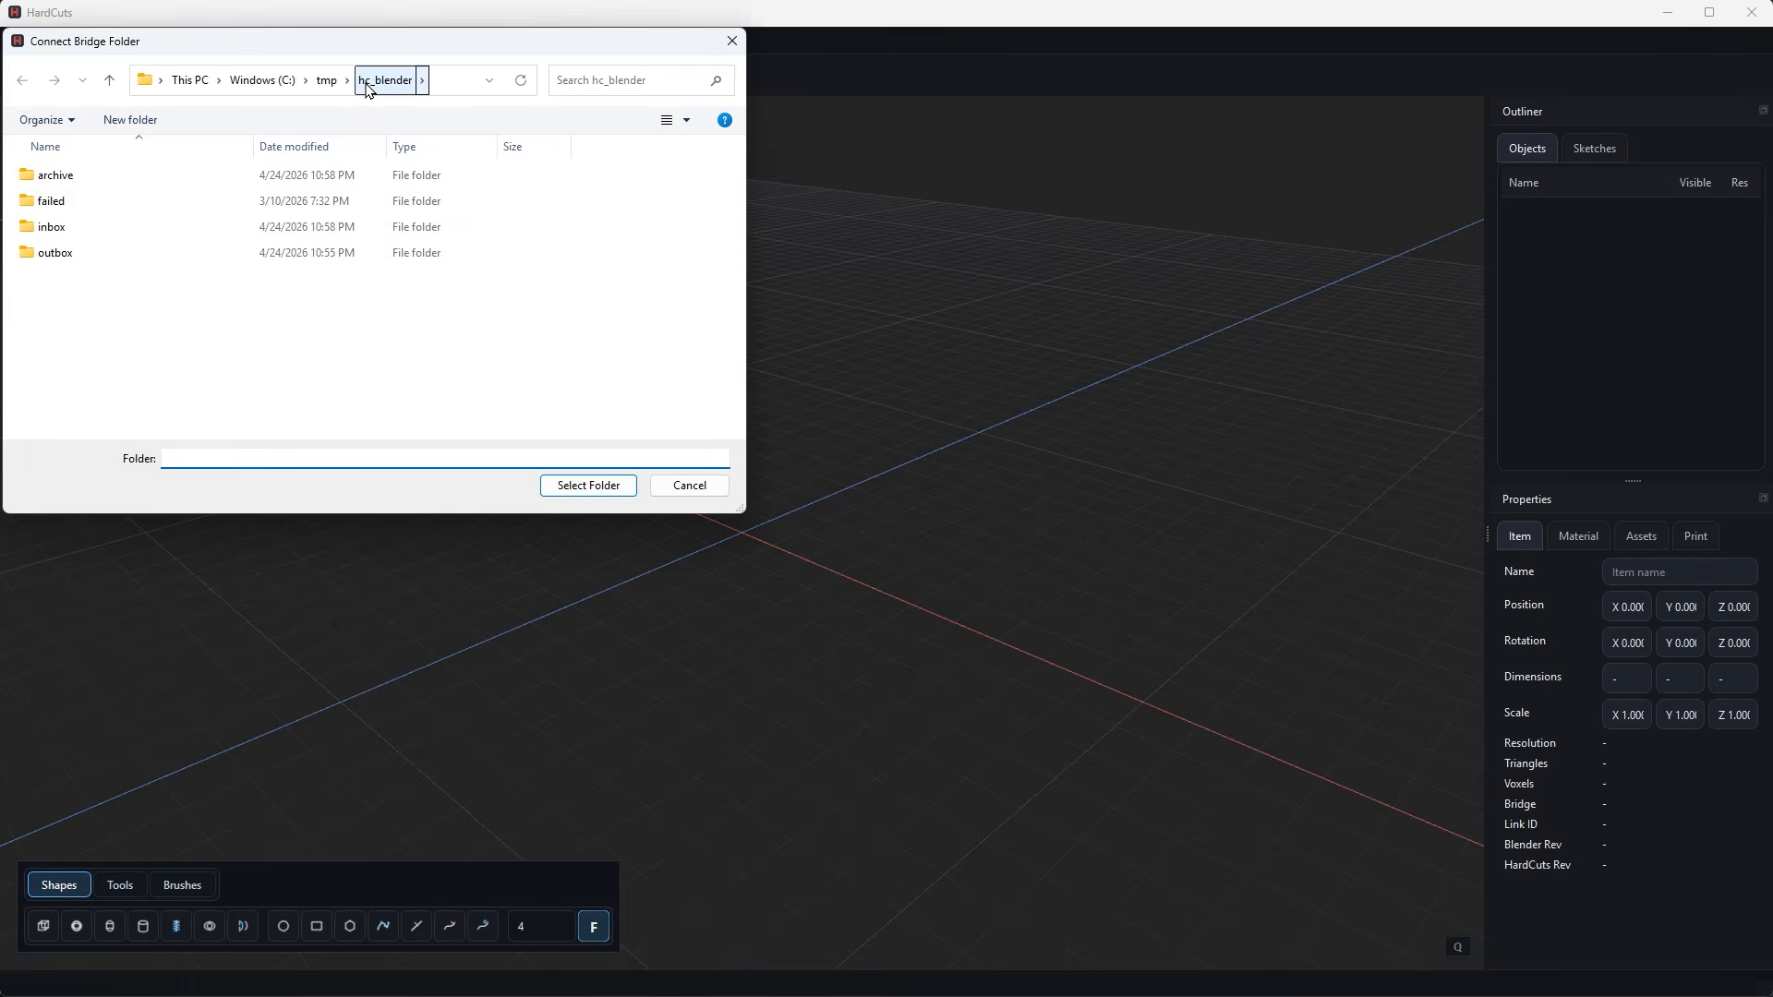
click(591, 486)
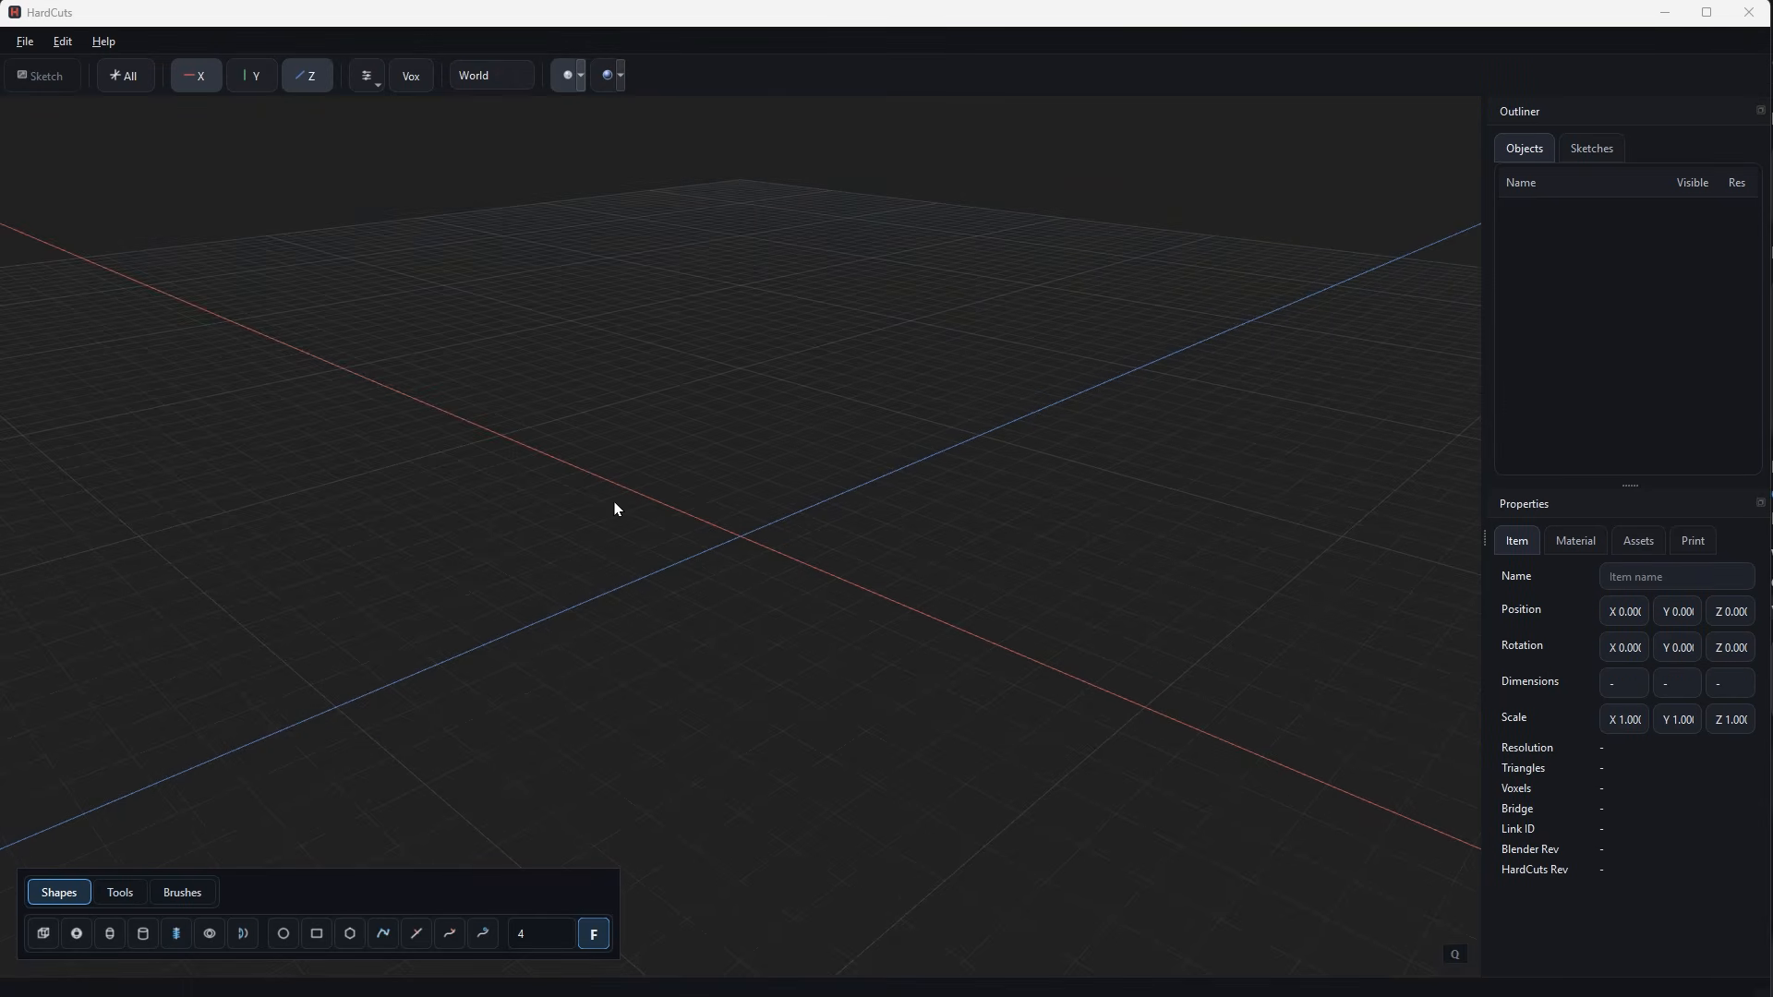
Start a cylinder shape 9 mm wide and 10 mm high in front view and set the dimensions display mode to Off.
click(142, 942)
middle_drag(801, 726, 889, 674)
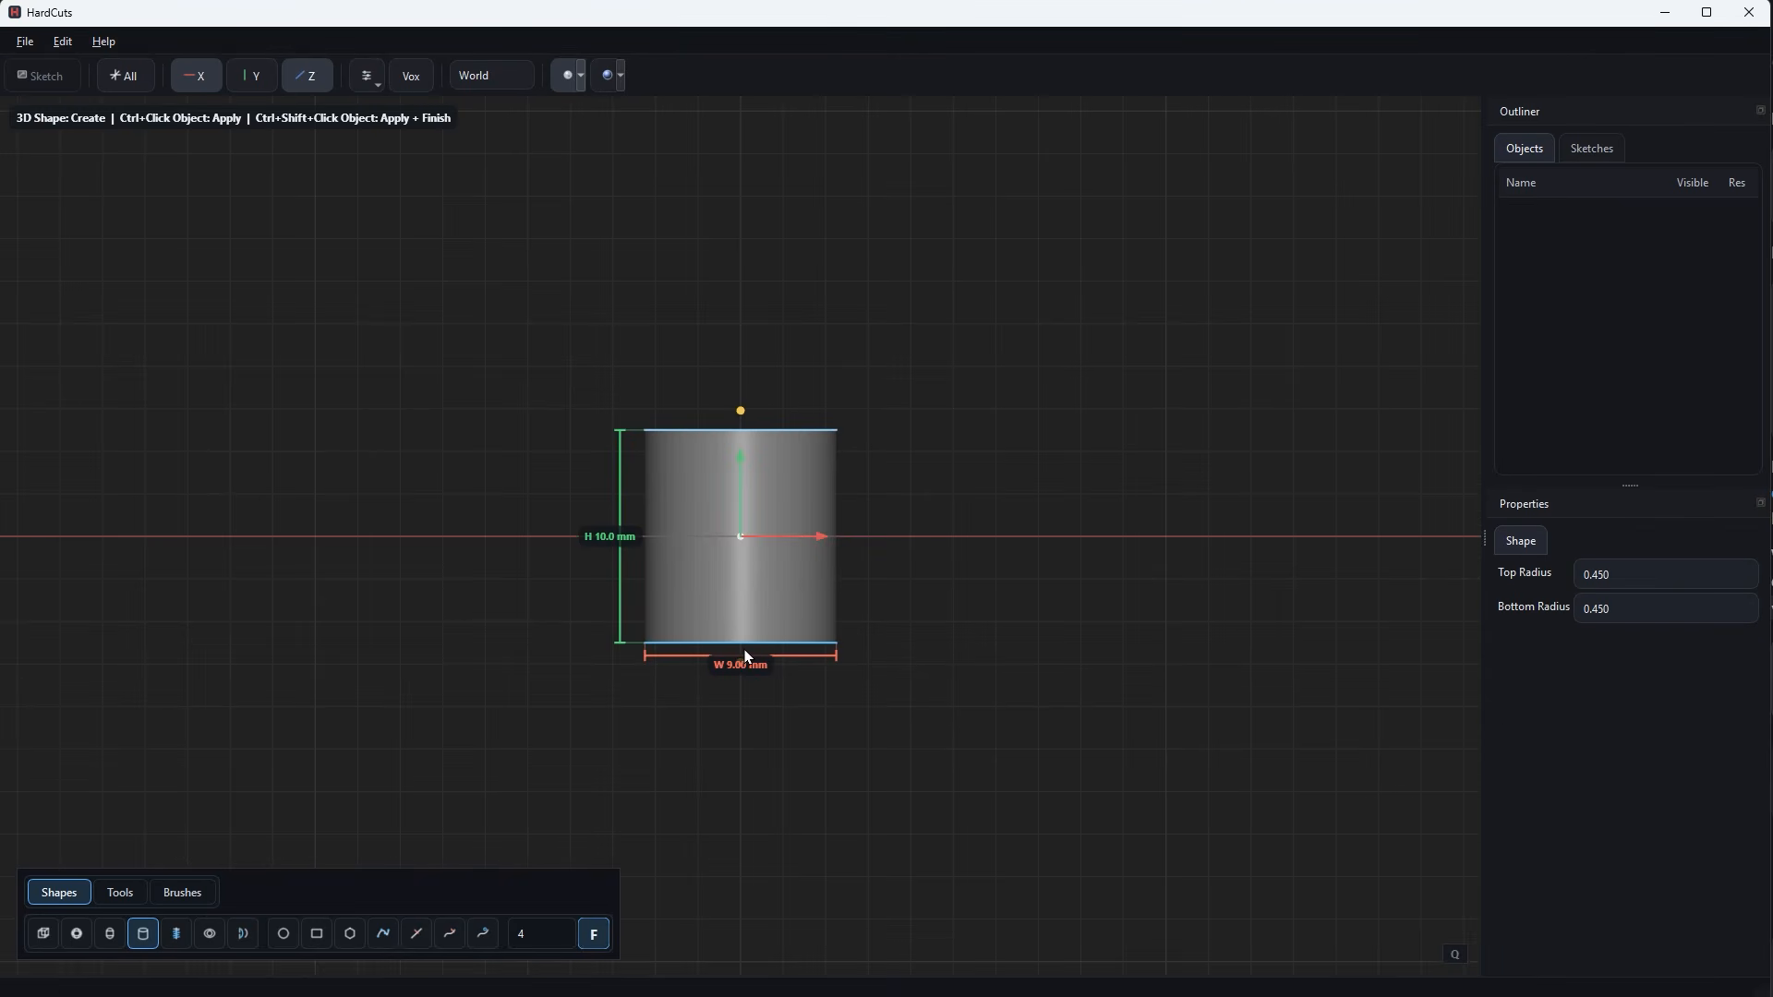
click(370, 79)
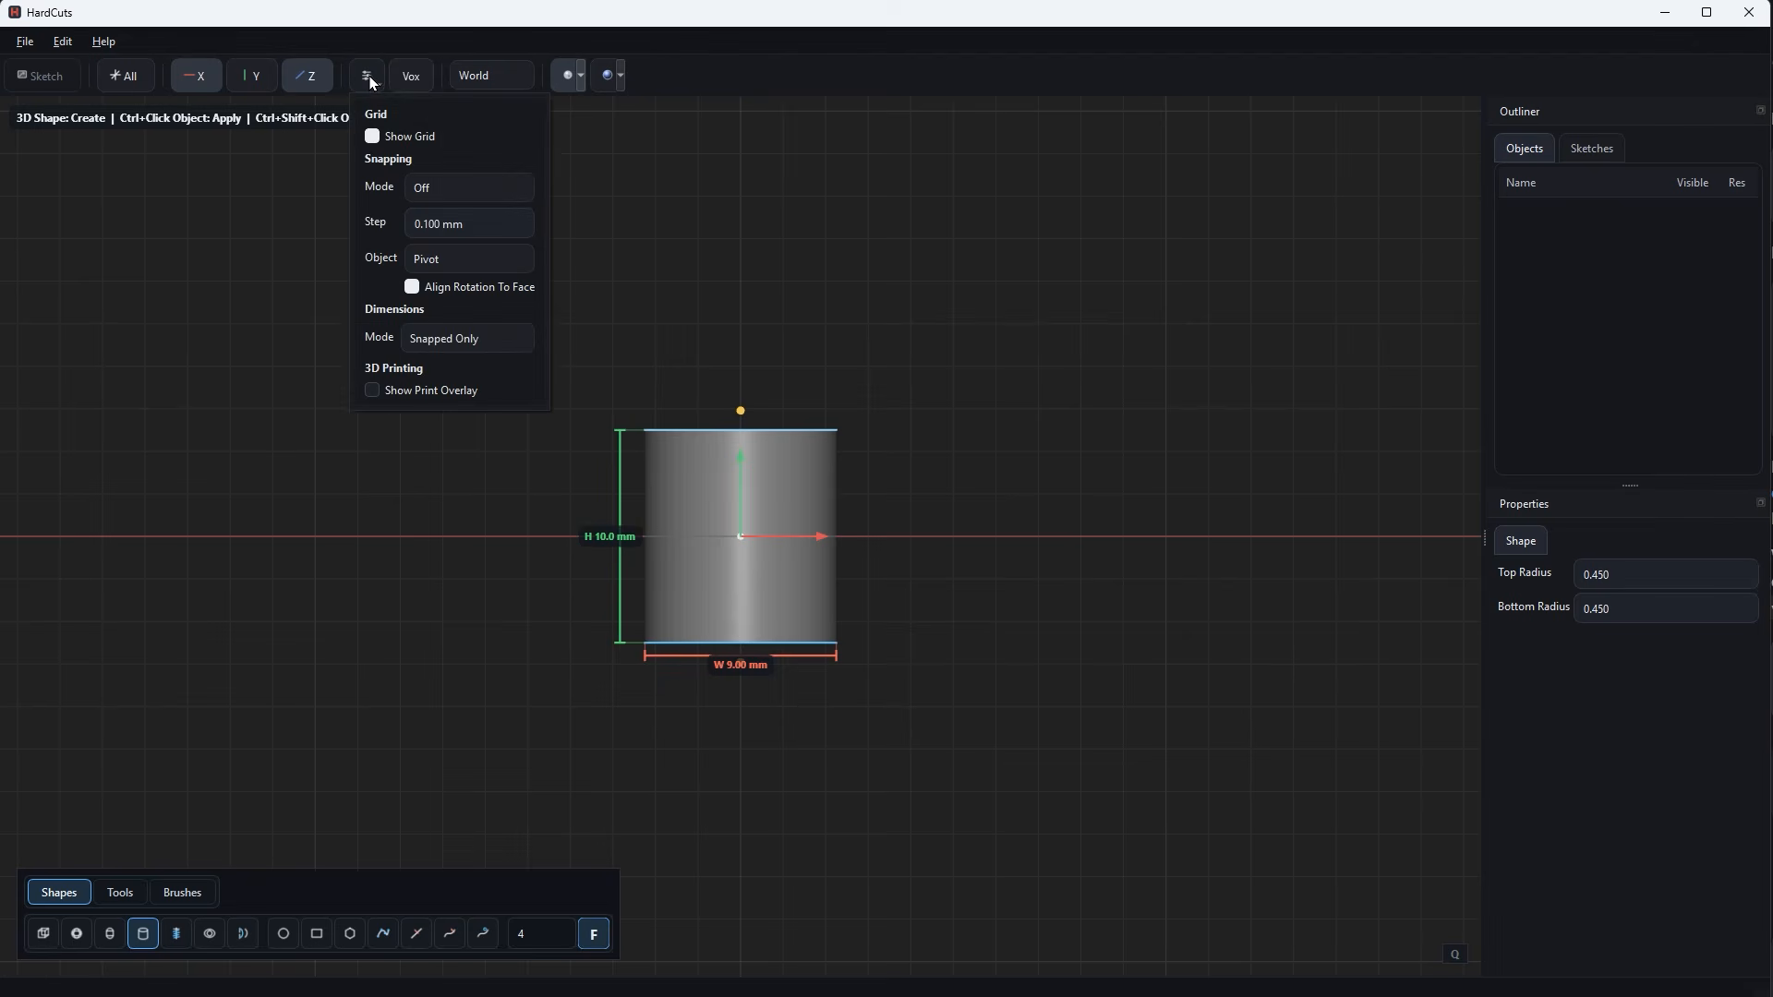
click(461, 339)
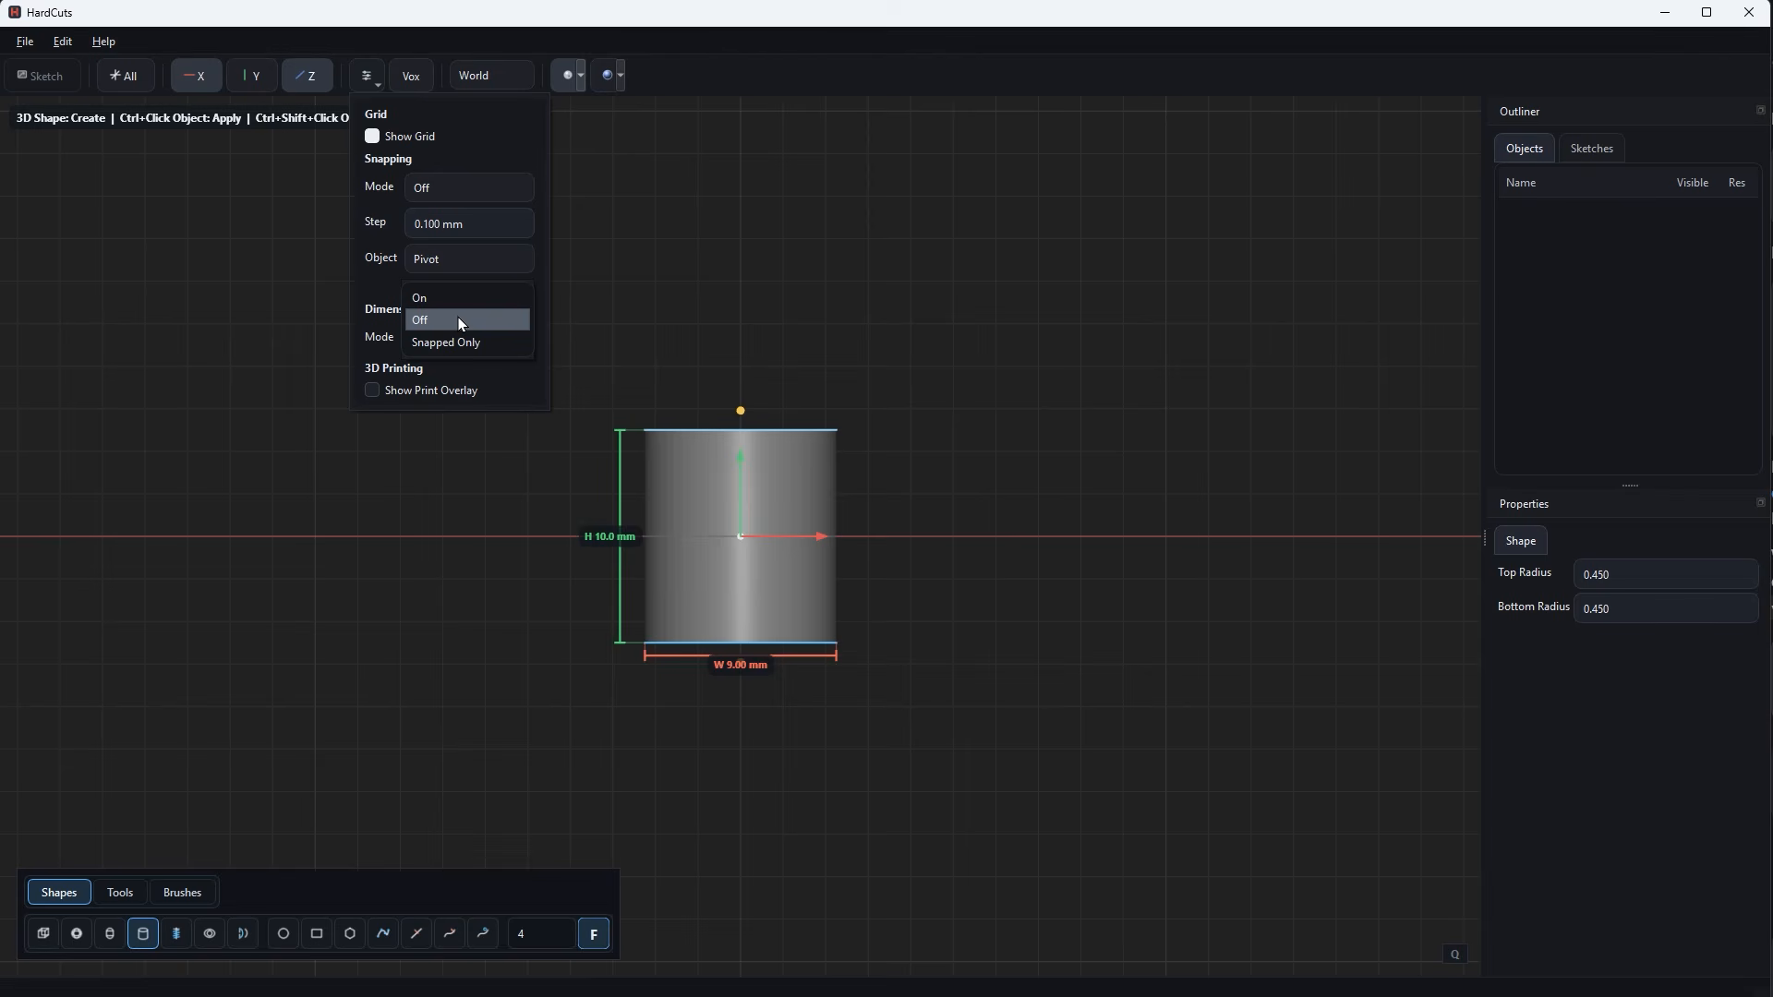
click(460, 322)
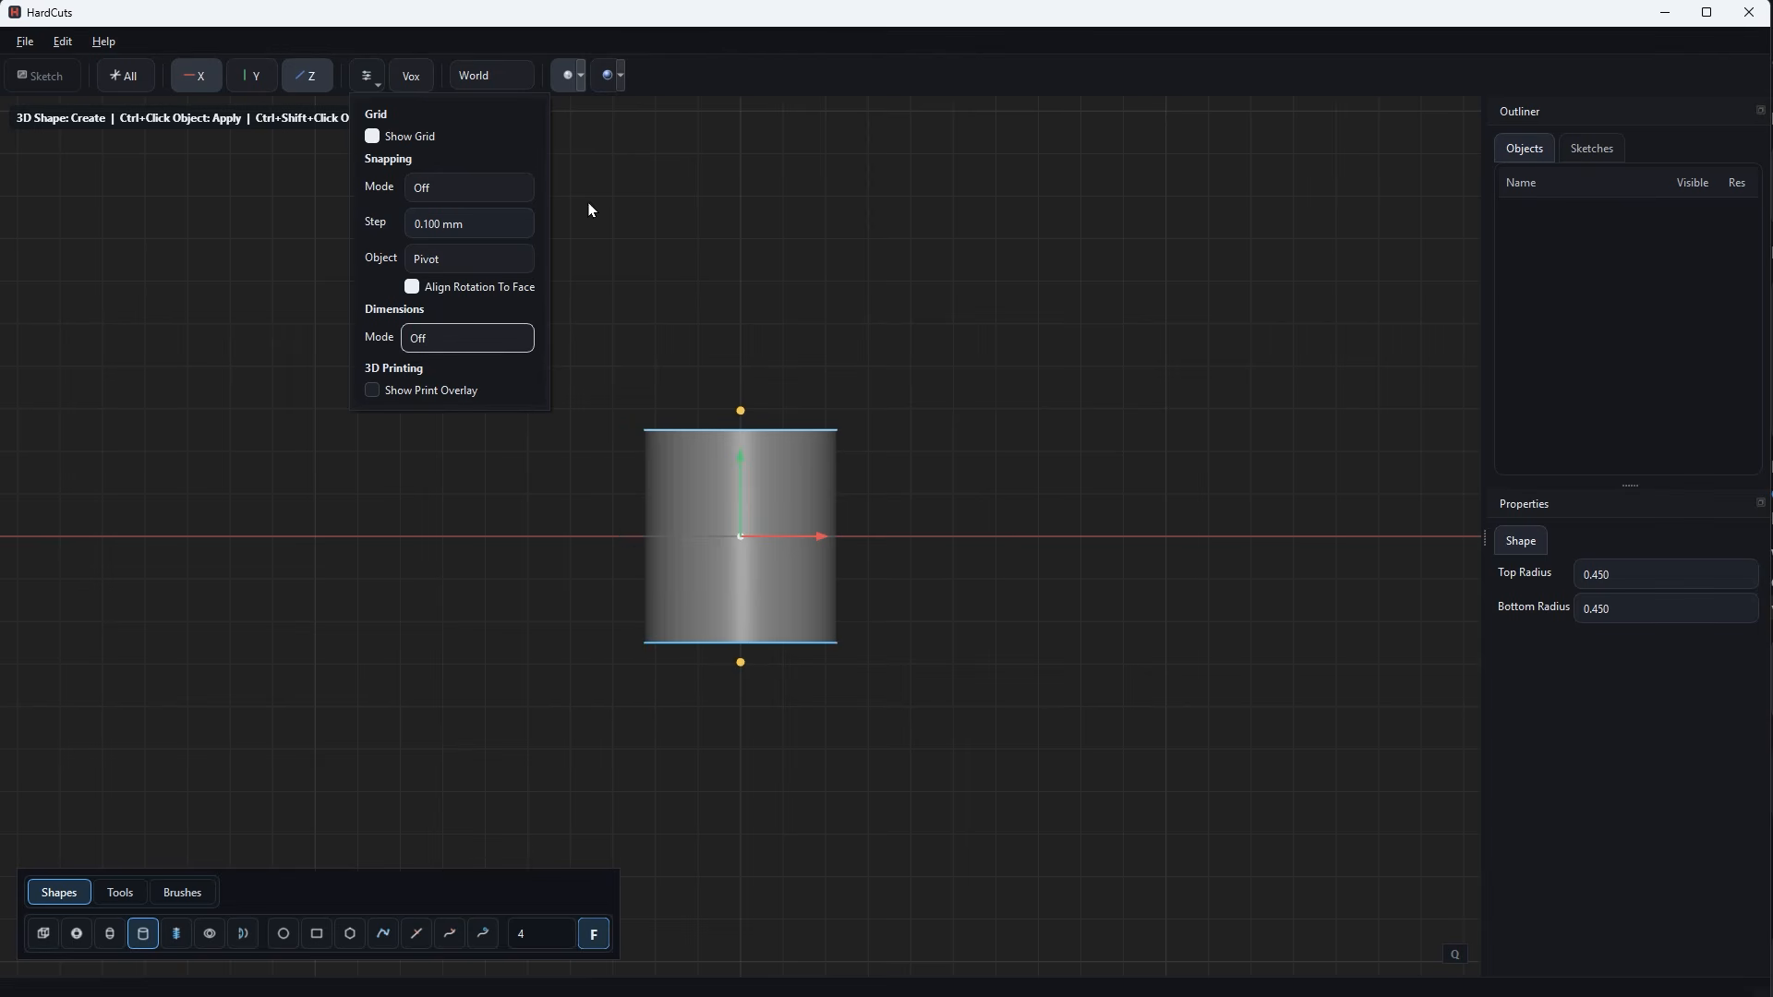
click(776, 538)
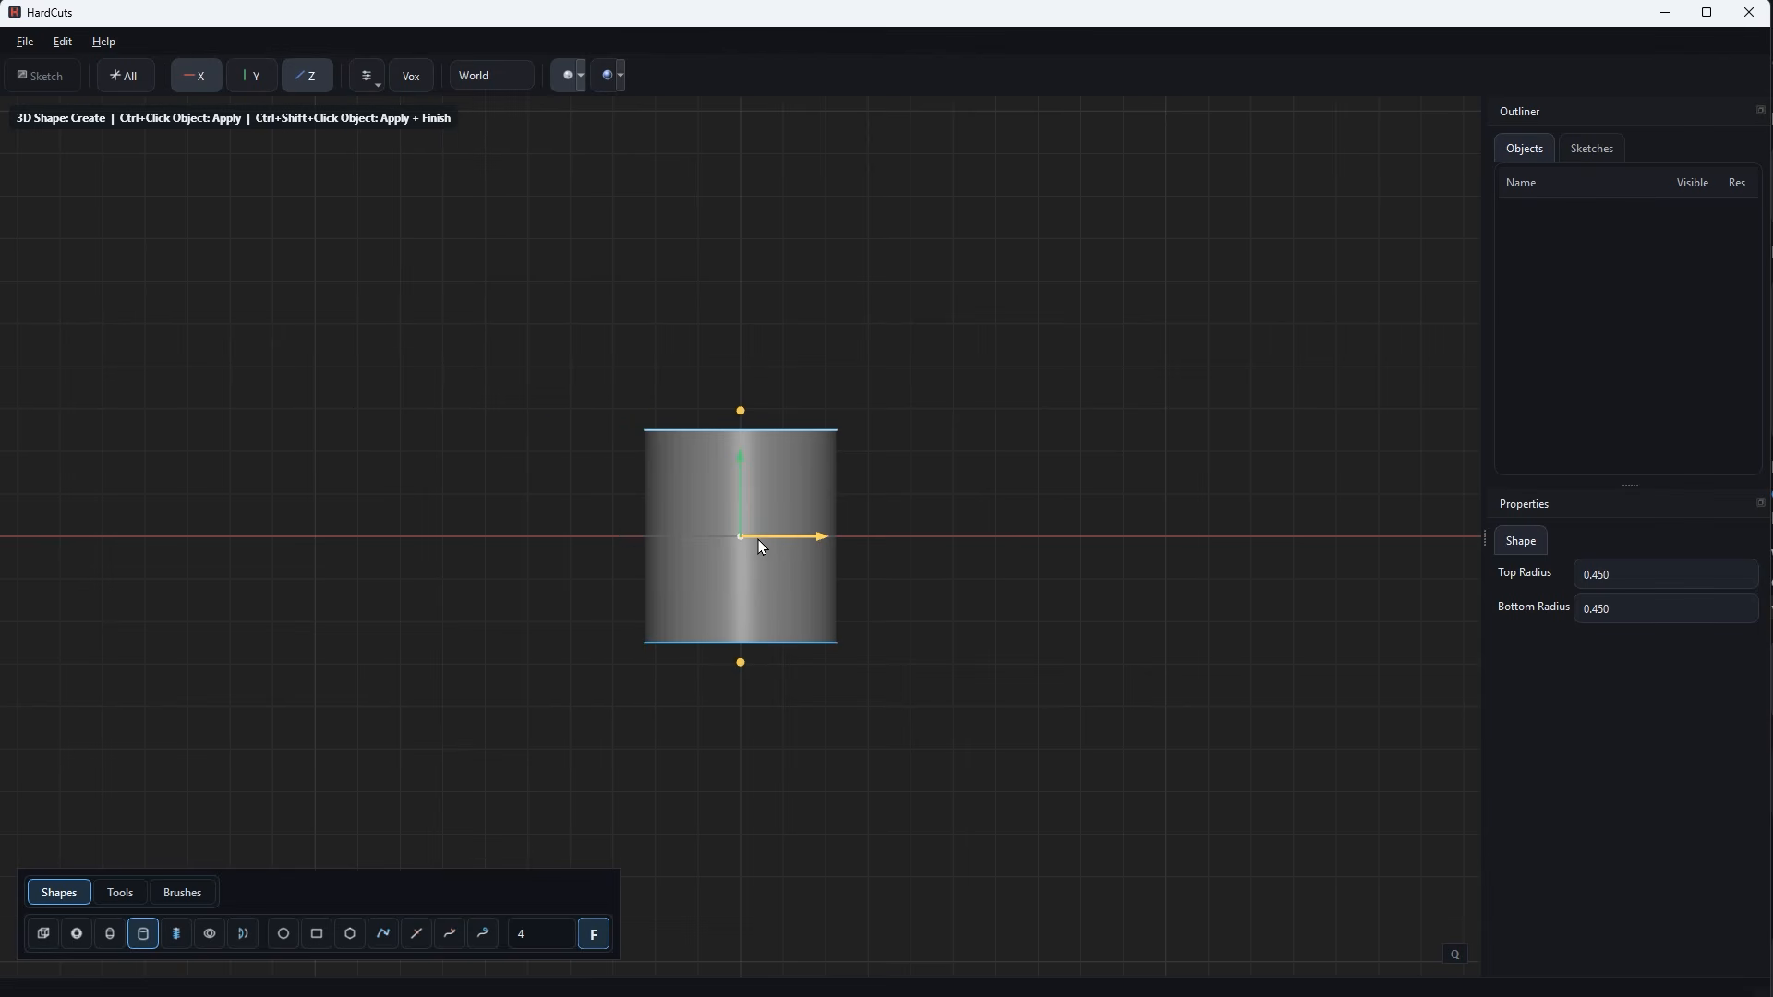
Create two cylinders along the X axis, one at about X -0.8 and one equally far across the origin.
drag(775, 546, 629, 622)
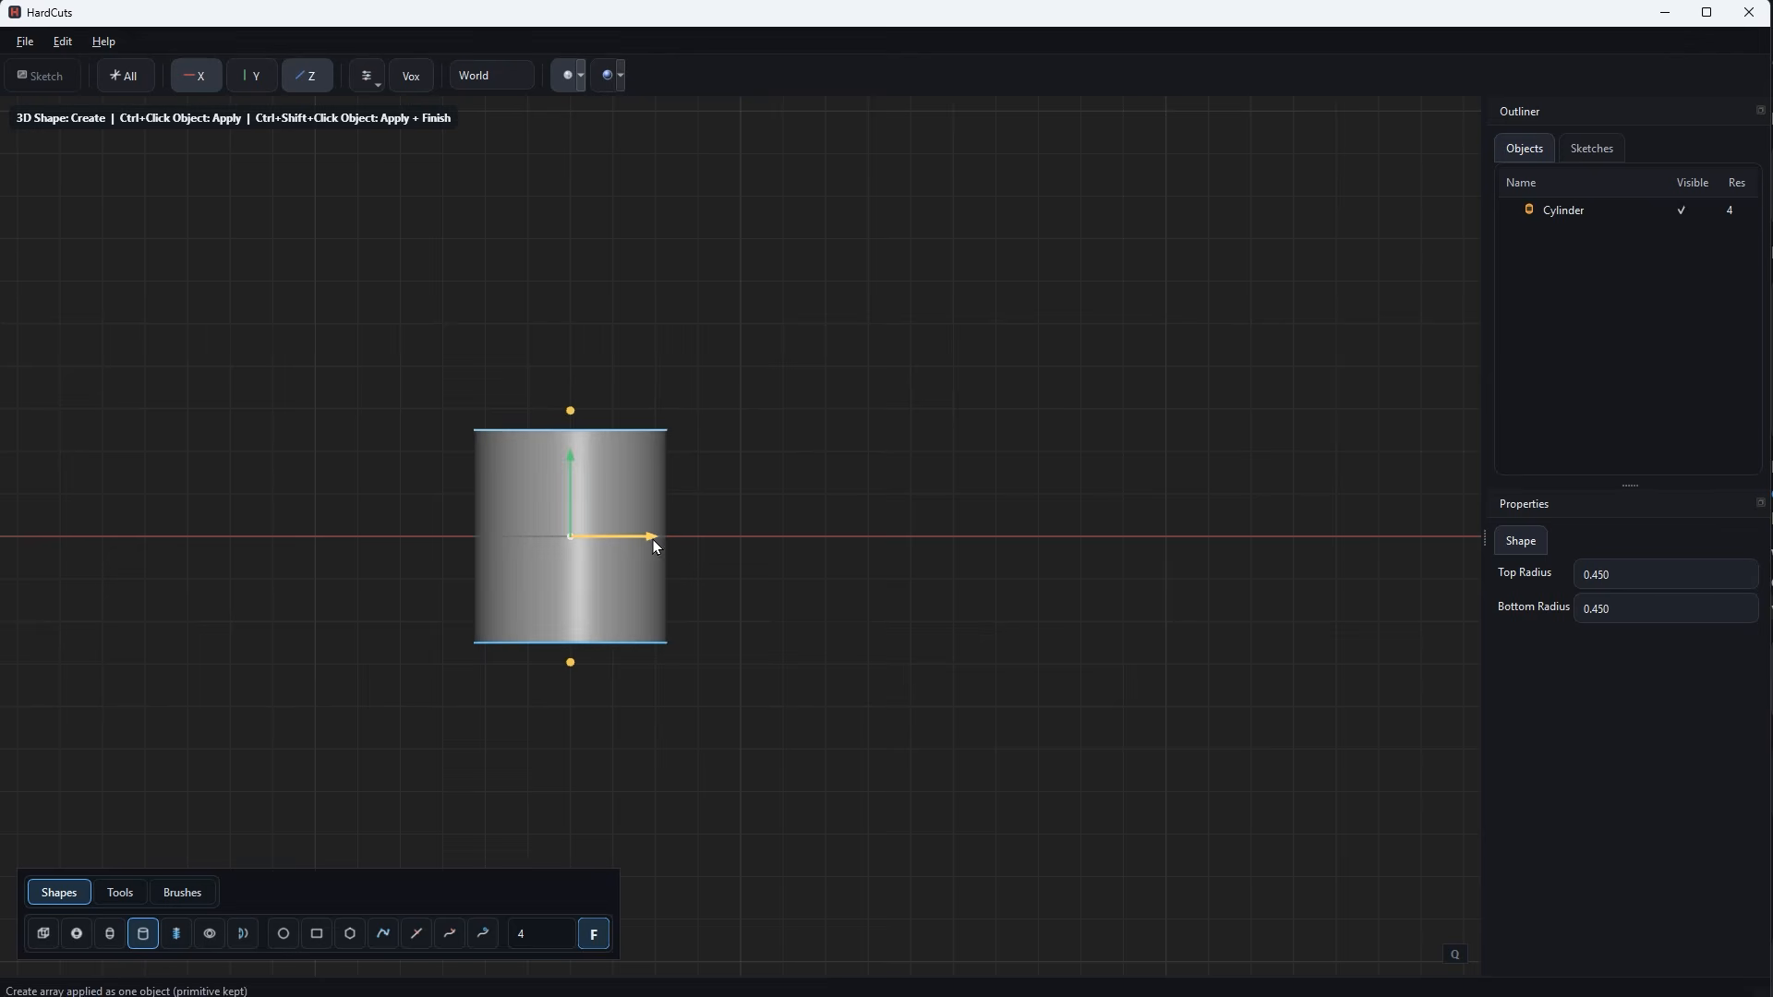
drag(606, 537, 822, 537)
ctrl+click(1077, 629)
Start a box shape between the two cylinders and flatten it to about 0.154 above and below centre.
click(43, 935)
middle_drag(898, 621, 830, 672)
scroll(824, 673, up, 4)
key(s)
drag(737, 384, 774, 649)
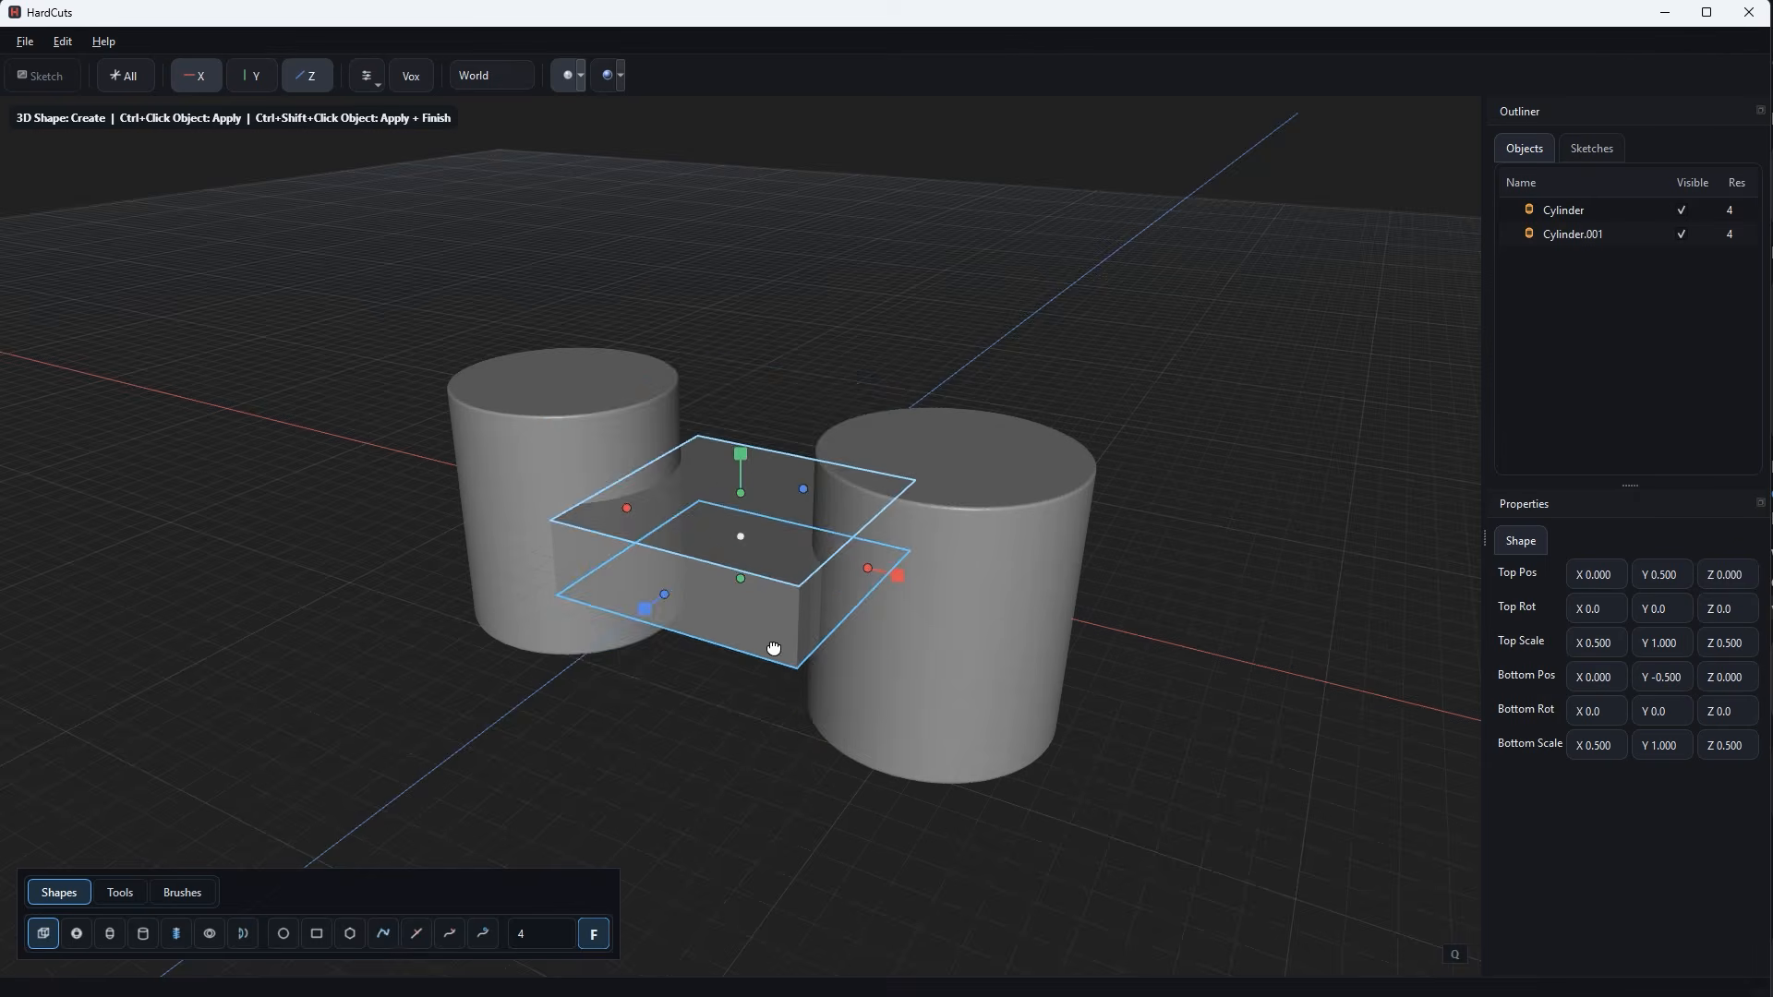
Scale the box to about X 0.618 and Z 0.208 so it bridges both cylinders, and create it as an object.
middle_drag(774, 649, 646, 725)
drag(578, 571, 659, 559)
middle_drag(669, 565, 861, 517)
drag(900, 562, 940, 570)
ctrl+click(806, 724)
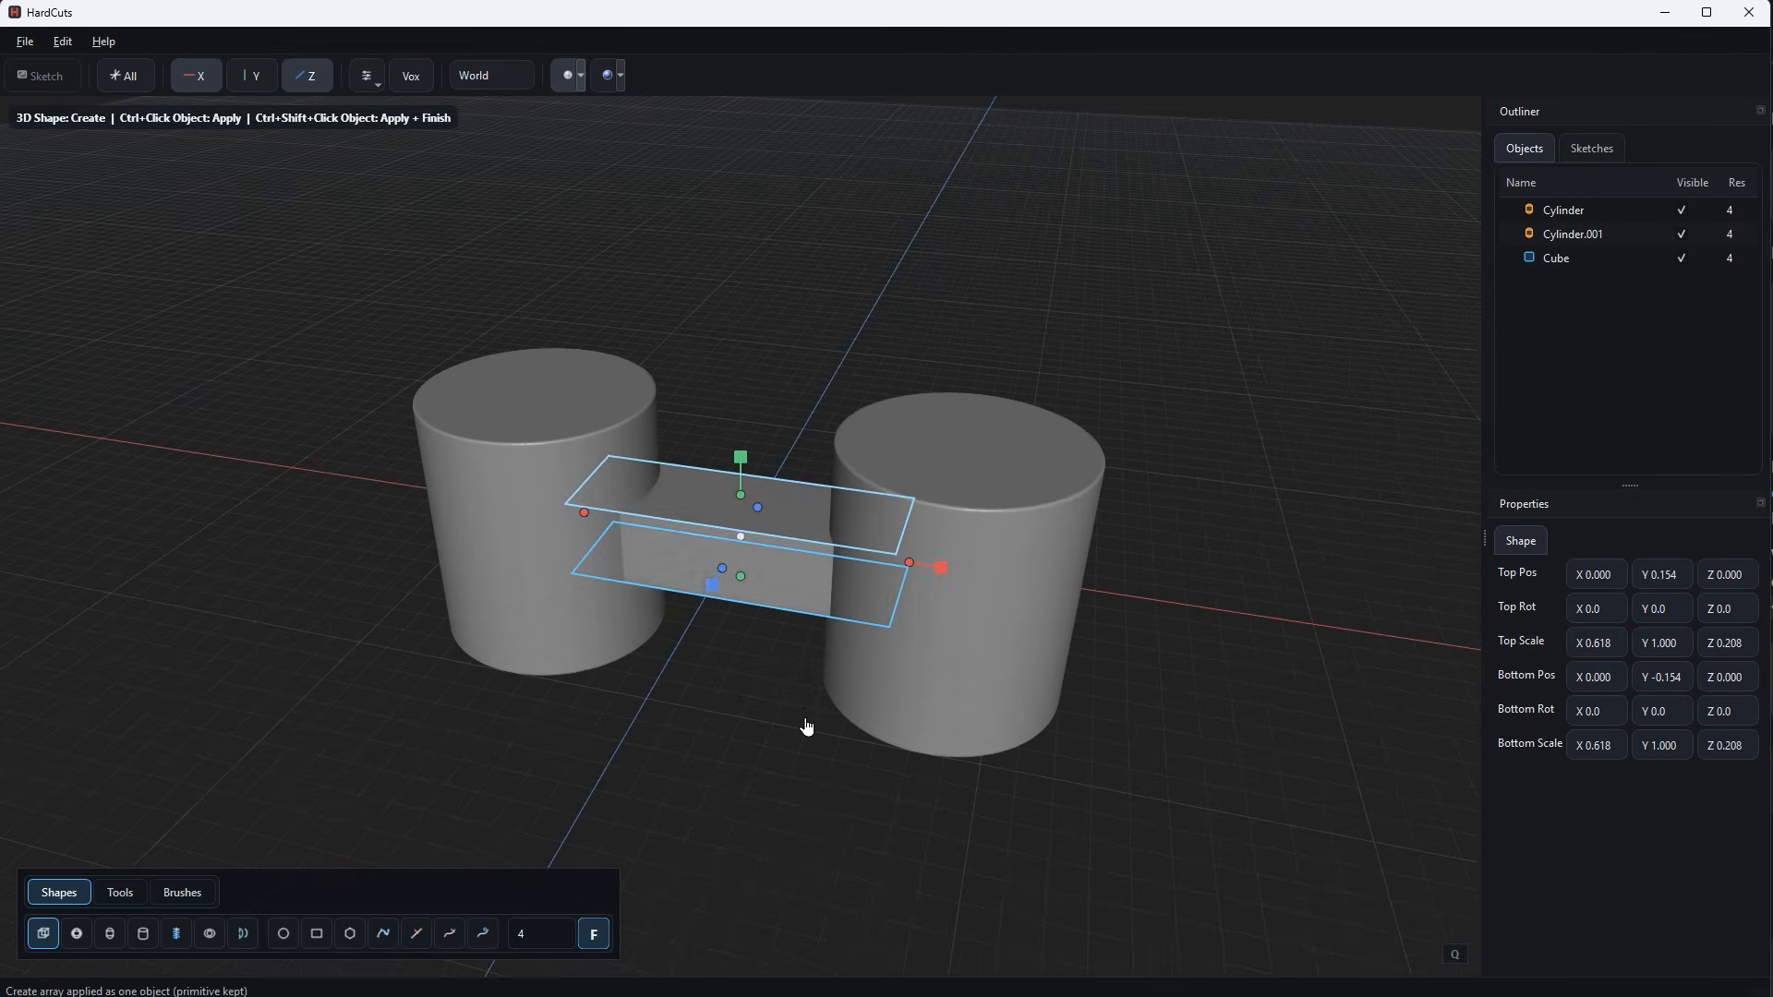
middle_drag(806, 724, 823, 681)
key(Escape)
Join the two cylinders and the connecting box into one object.
middle_drag(962, 689, 888, 742)
click(1551, 215)
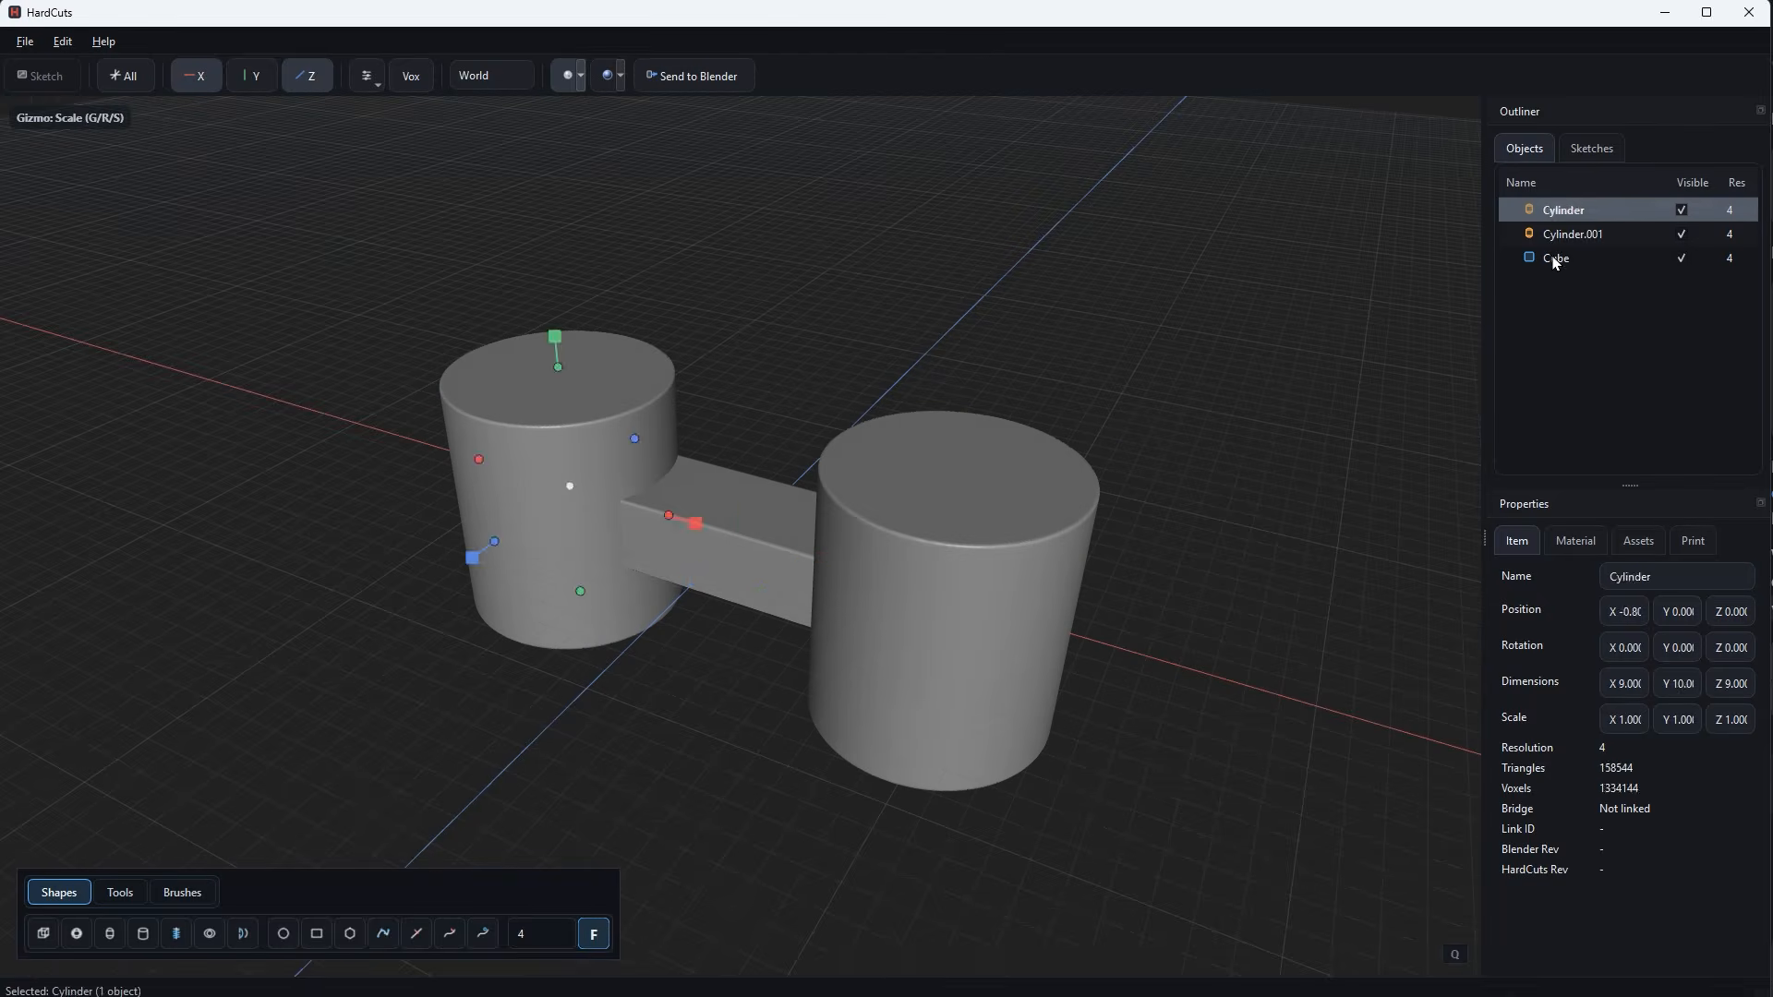
shift+click(1554, 262)
key(ctrl+j)
Draw a thin rectangle centred across the connecting bar and into both cylinders, bevel its corners, and subtract it from the joined object.
middle_drag(972, 419, 926, 297)
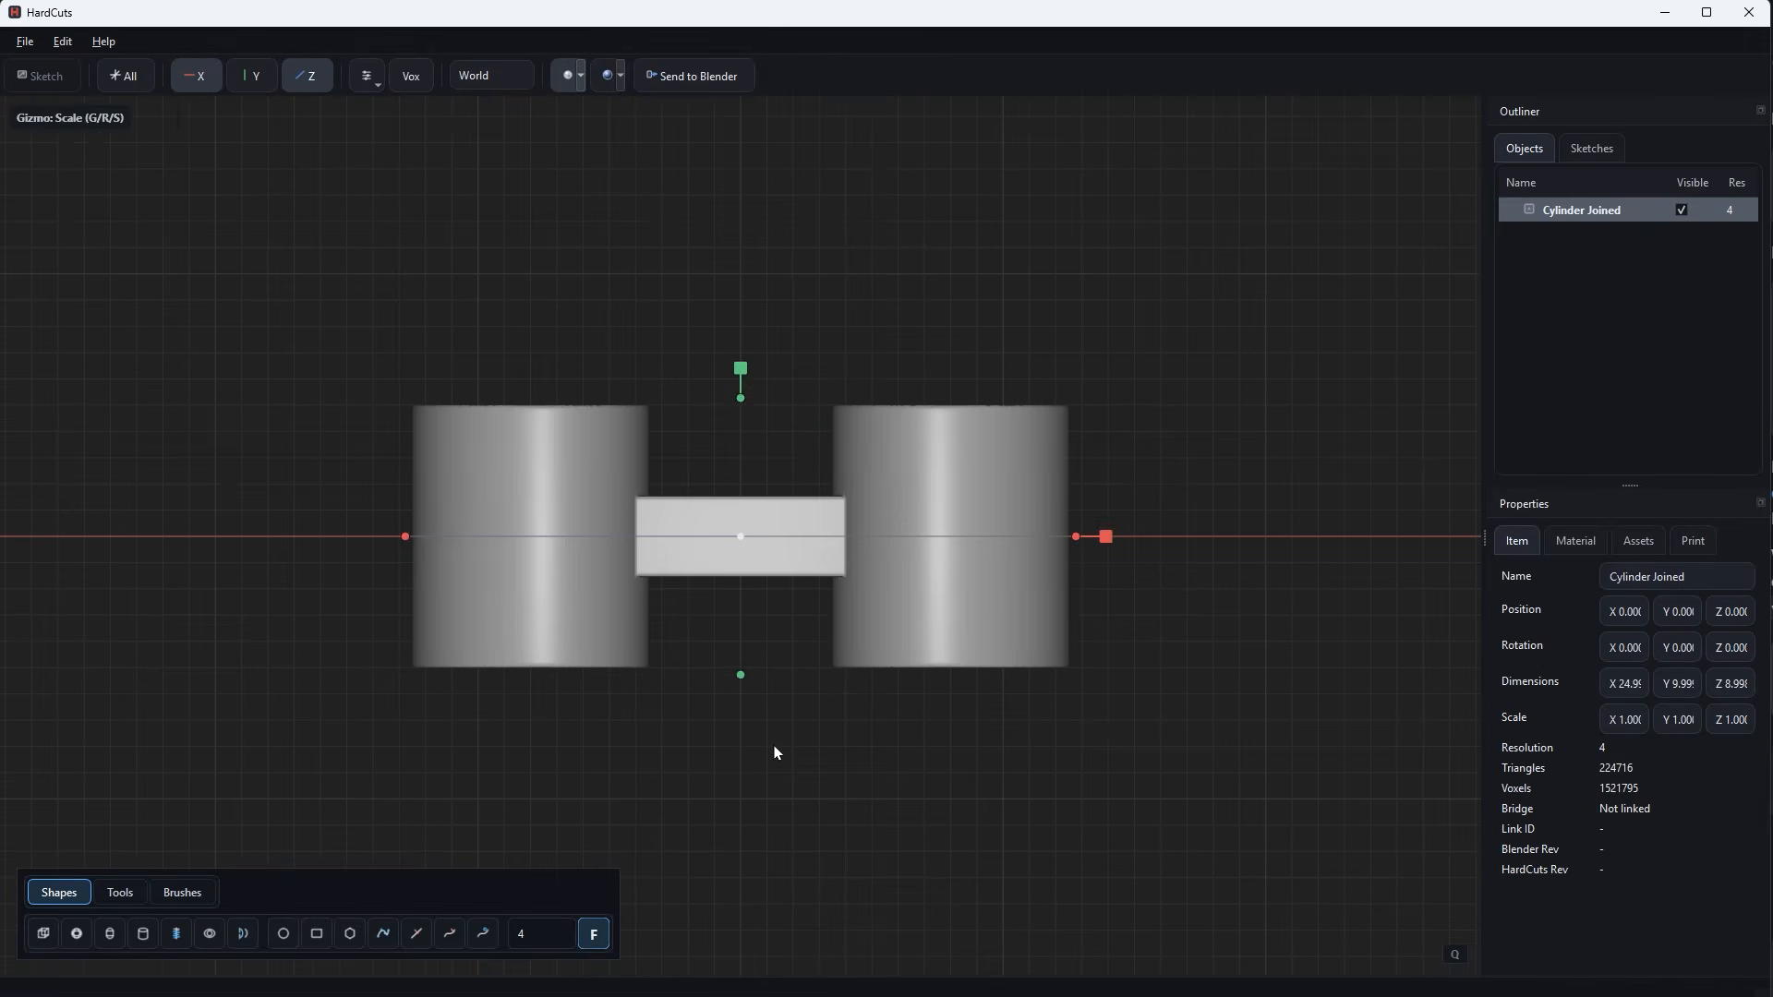
click(317, 933)
click(571, 511)
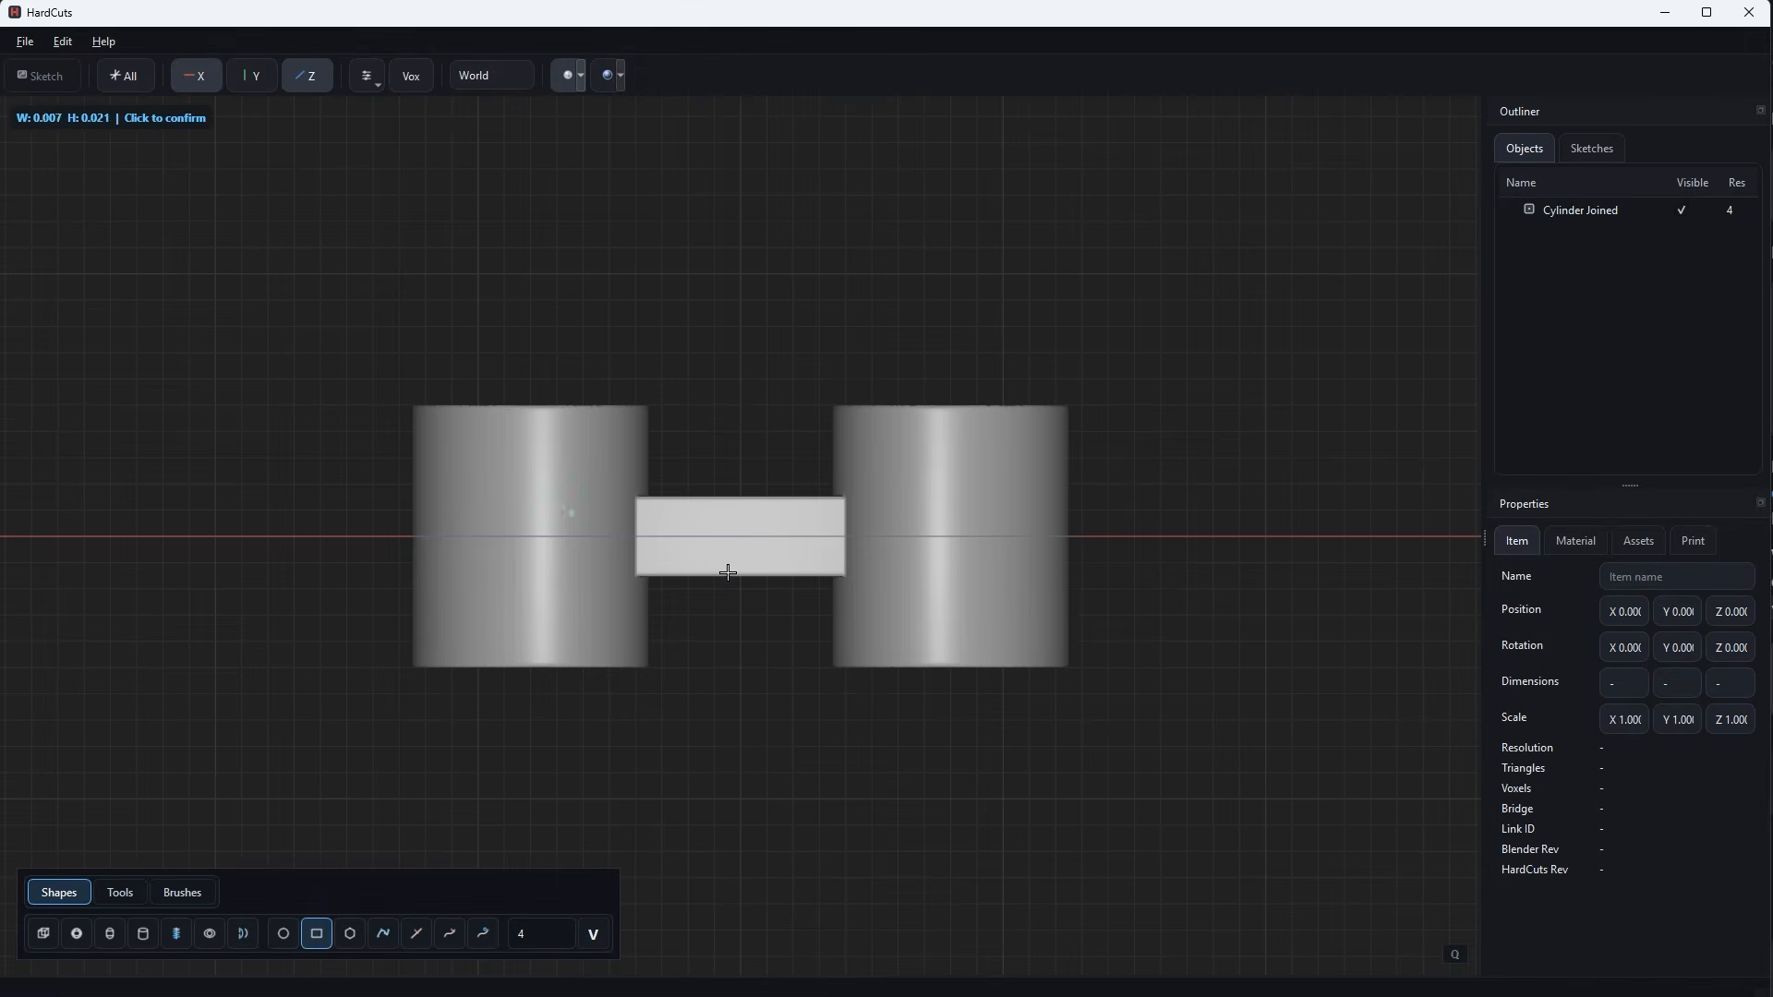
click(937, 554)
drag(753, 533, 742, 540)
key(b)
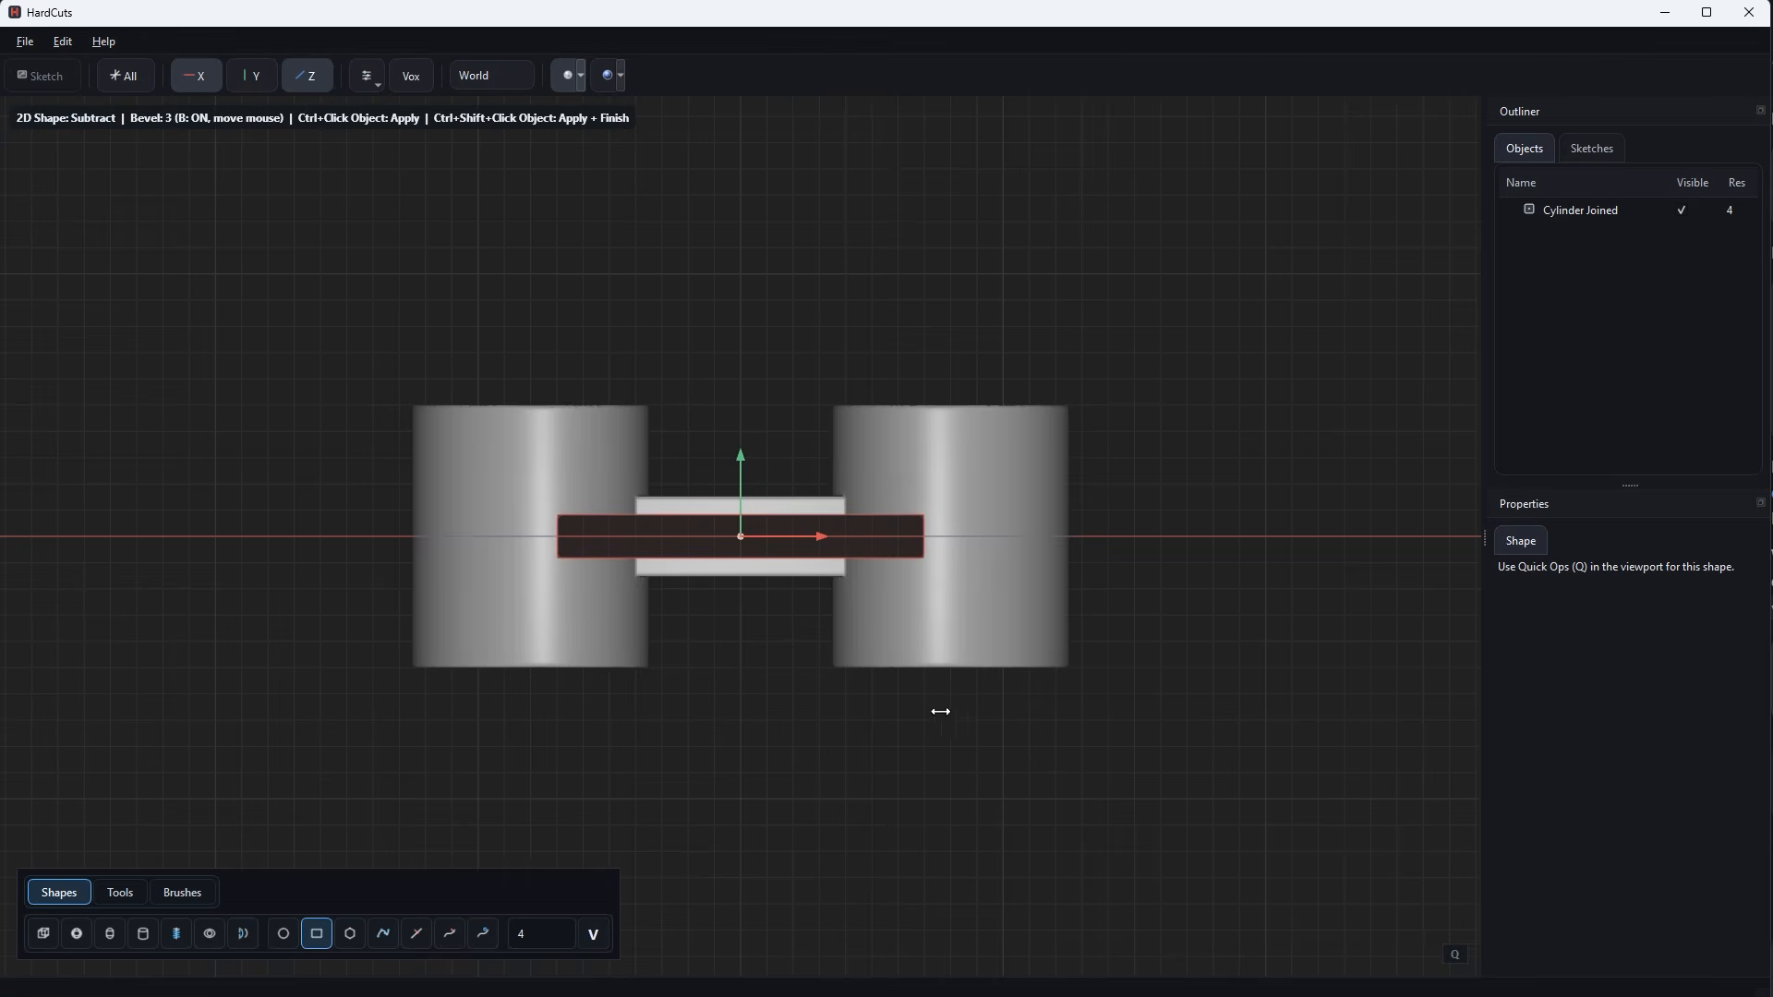
key(b)
middle_drag(1005, 722, 914, 844)
ctrl+click(878, 736)
key(Escape)
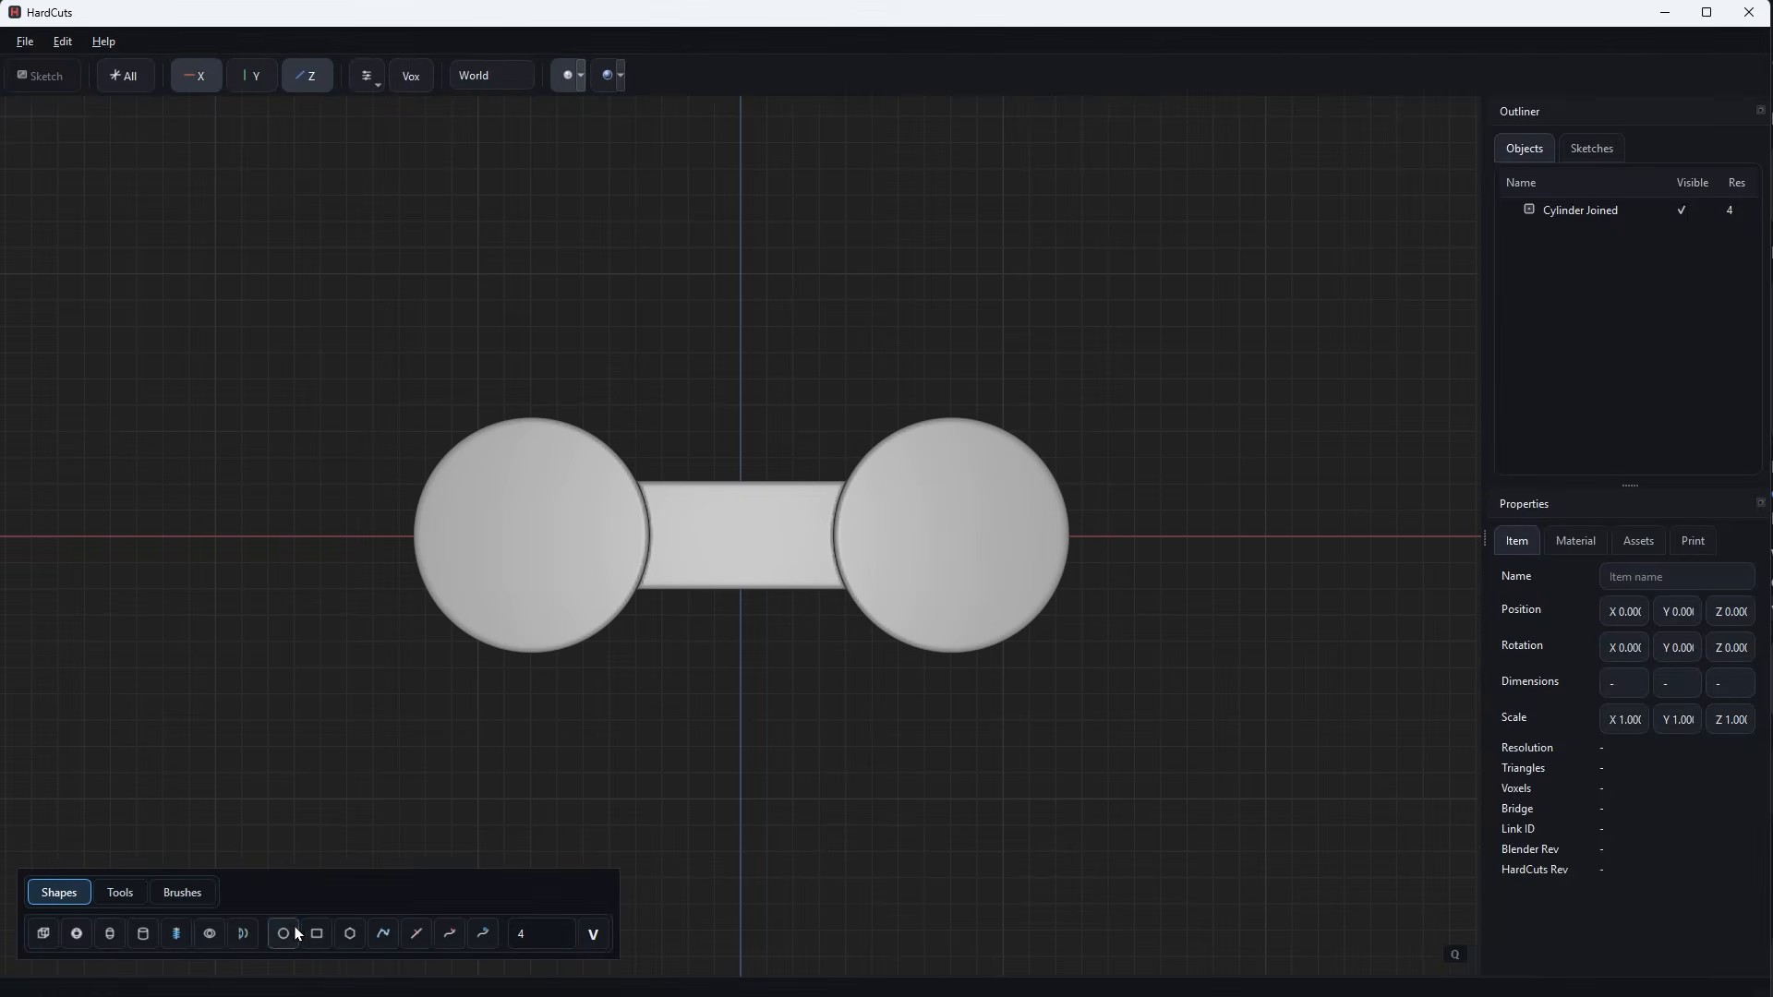
Draw a circle centred on the left cylinder's face, slightly smaller than the cylinder, and subtract it from the joined object.
click(284, 933)
click(530, 535)
click(591, 587)
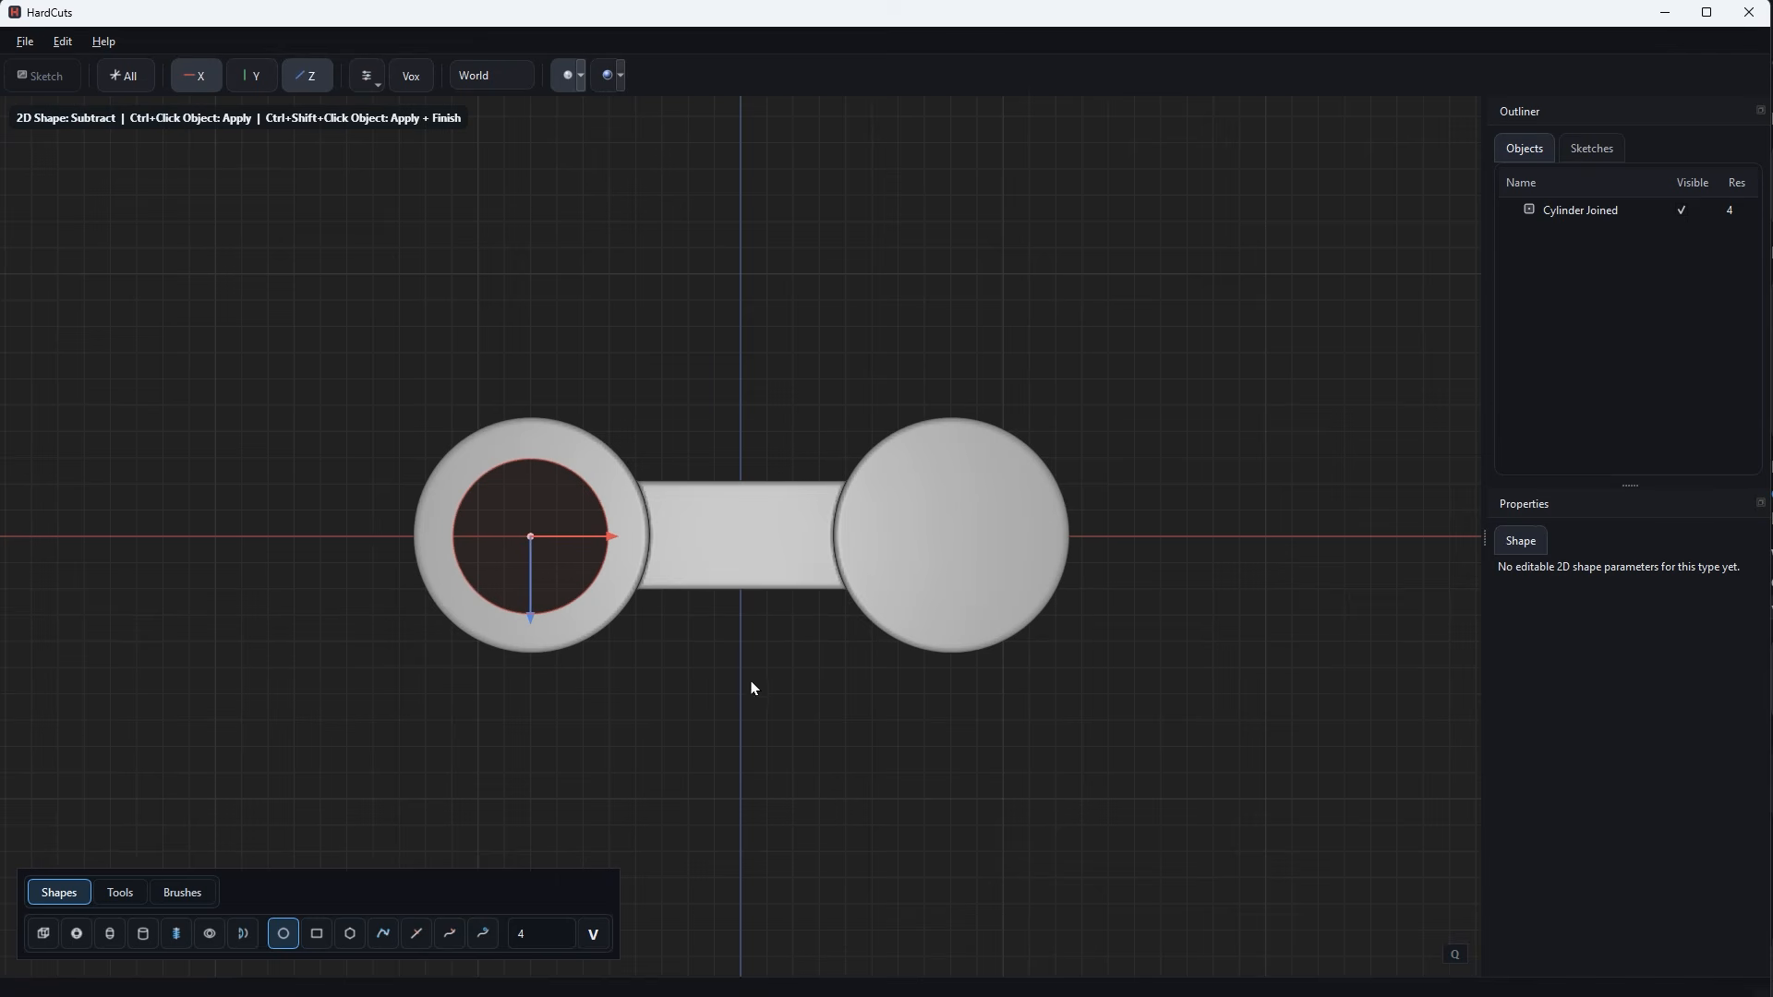
ctrl+click(762, 629)
Move the circular cutter to the centre of the other cylinder, subtract it there, and finish the cut.
drag(530, 535, 951, 531)
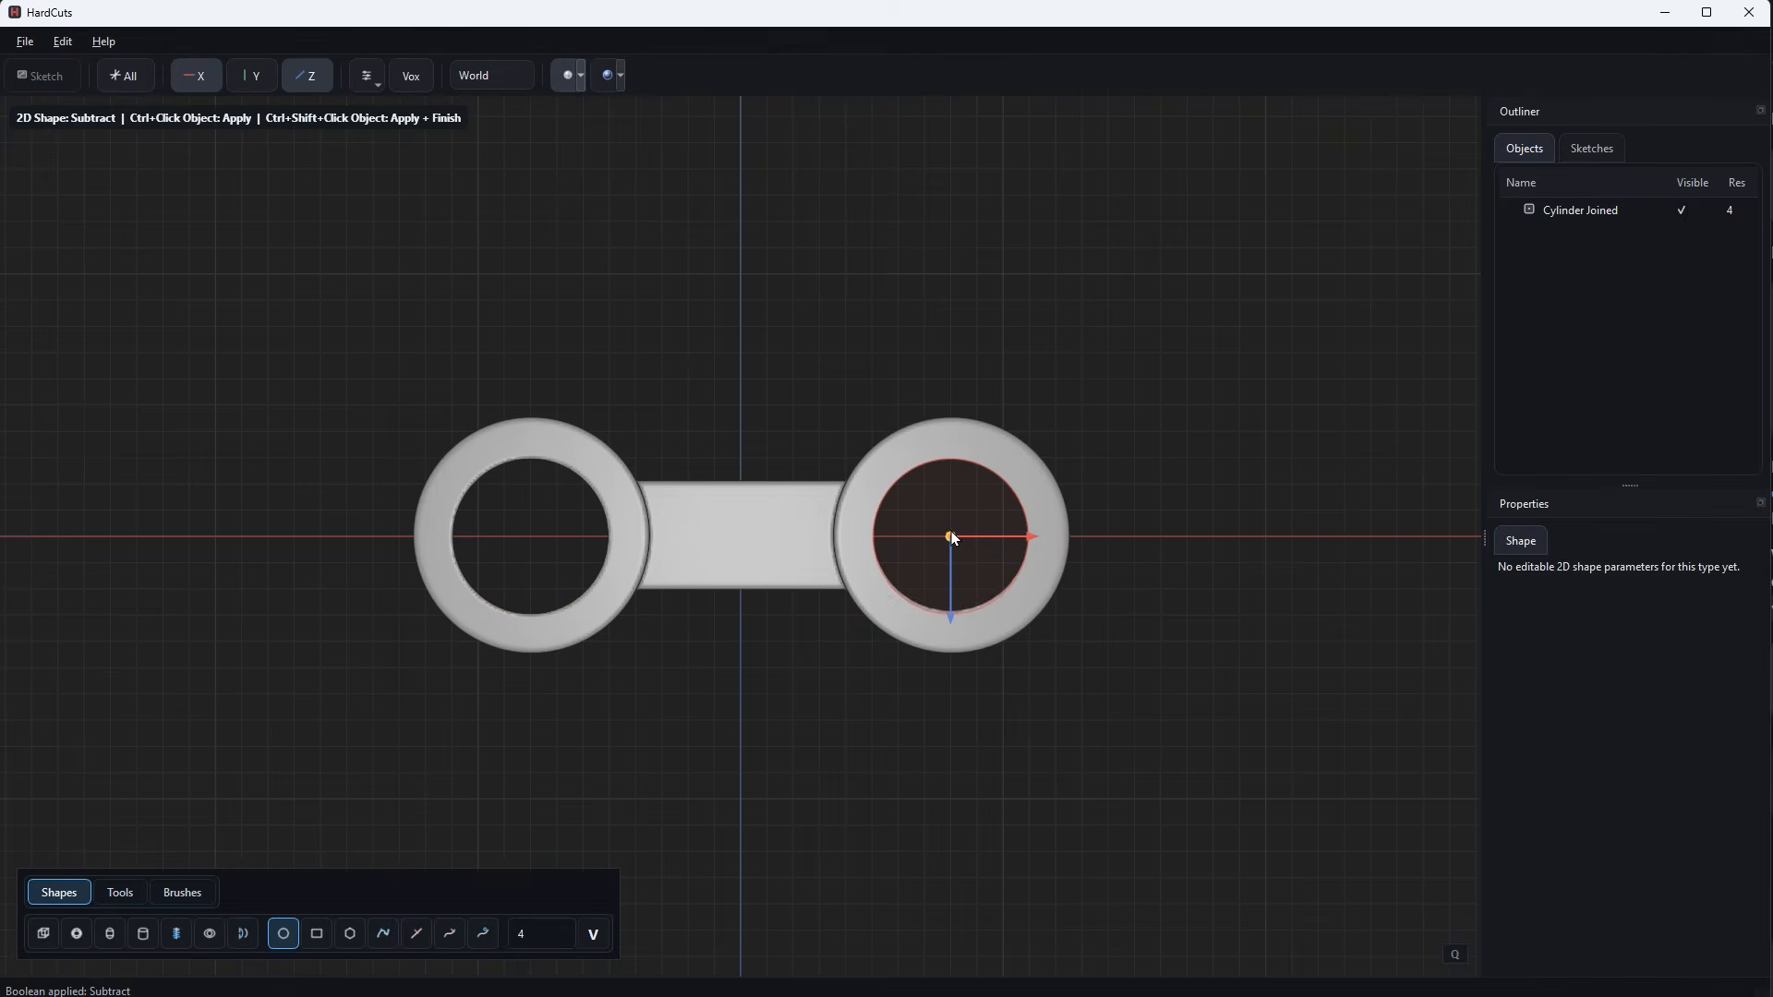
middle_drag(1002, 766, 983, 679)
ctrl+click(907, 680)
key(Escape)
Draw a five-point trim curve dipping across the upper ends of both cylinders and subtract the material above it.
click(451, 935)
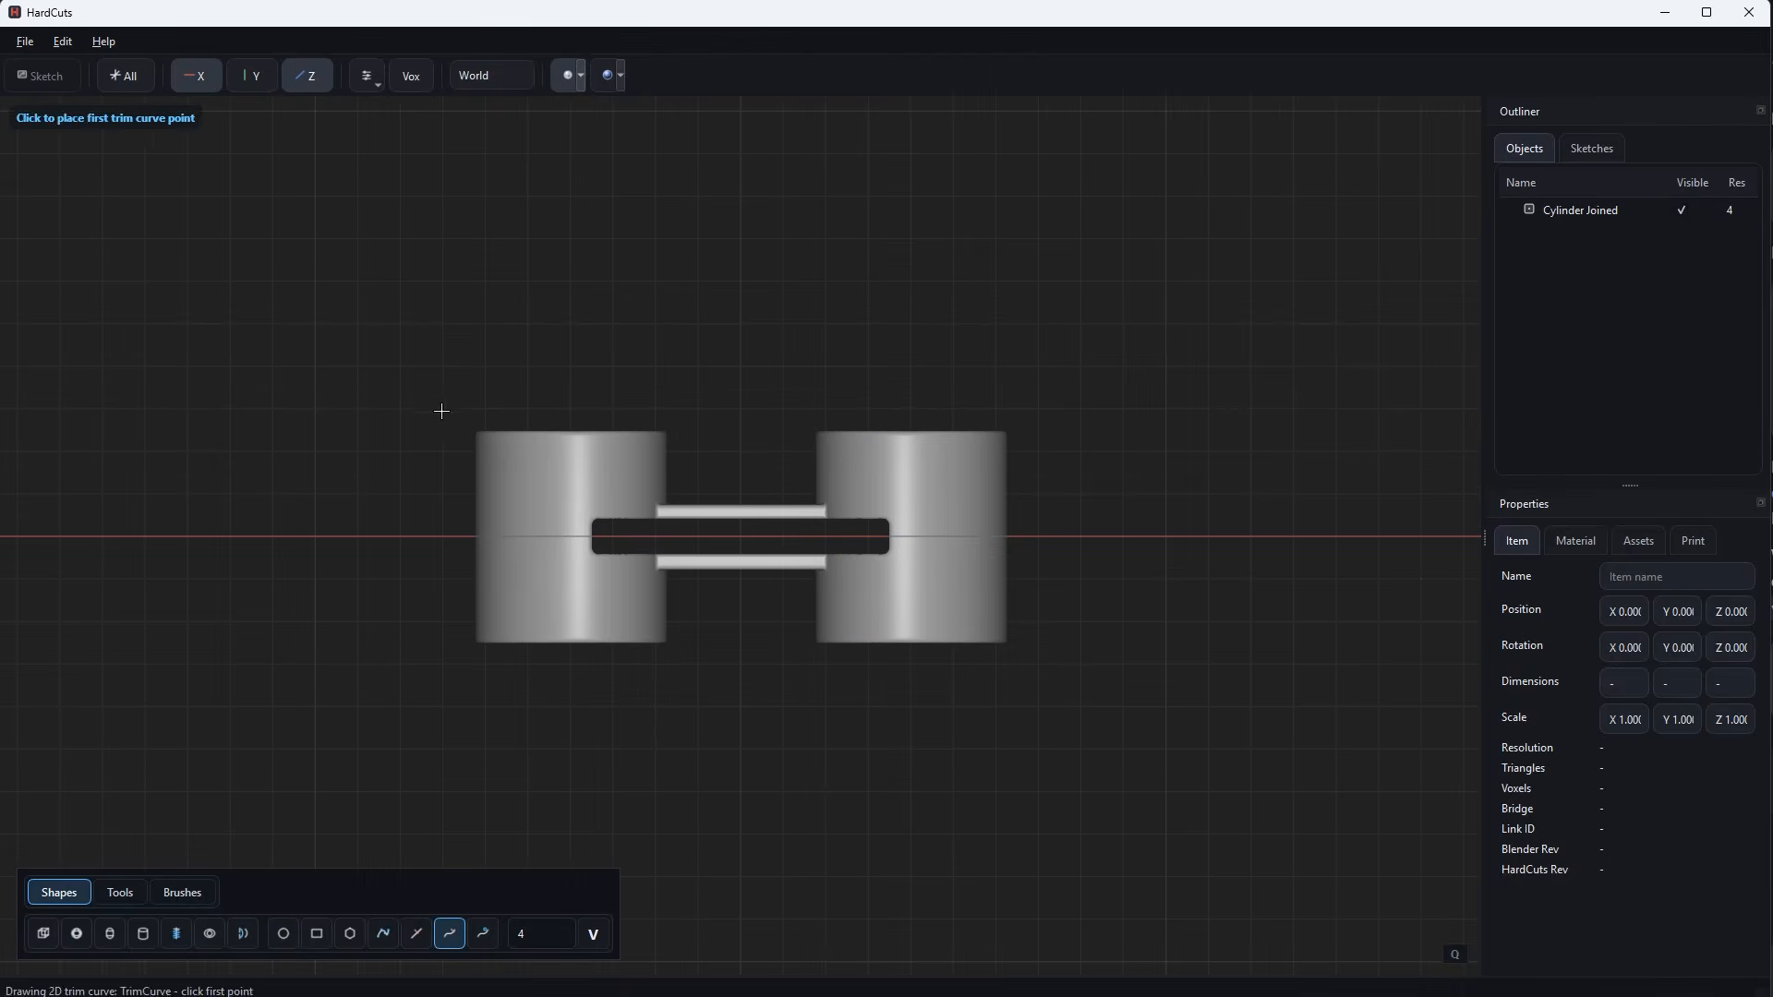
click(432, 425)
click(665, 476)
click(743, 483)
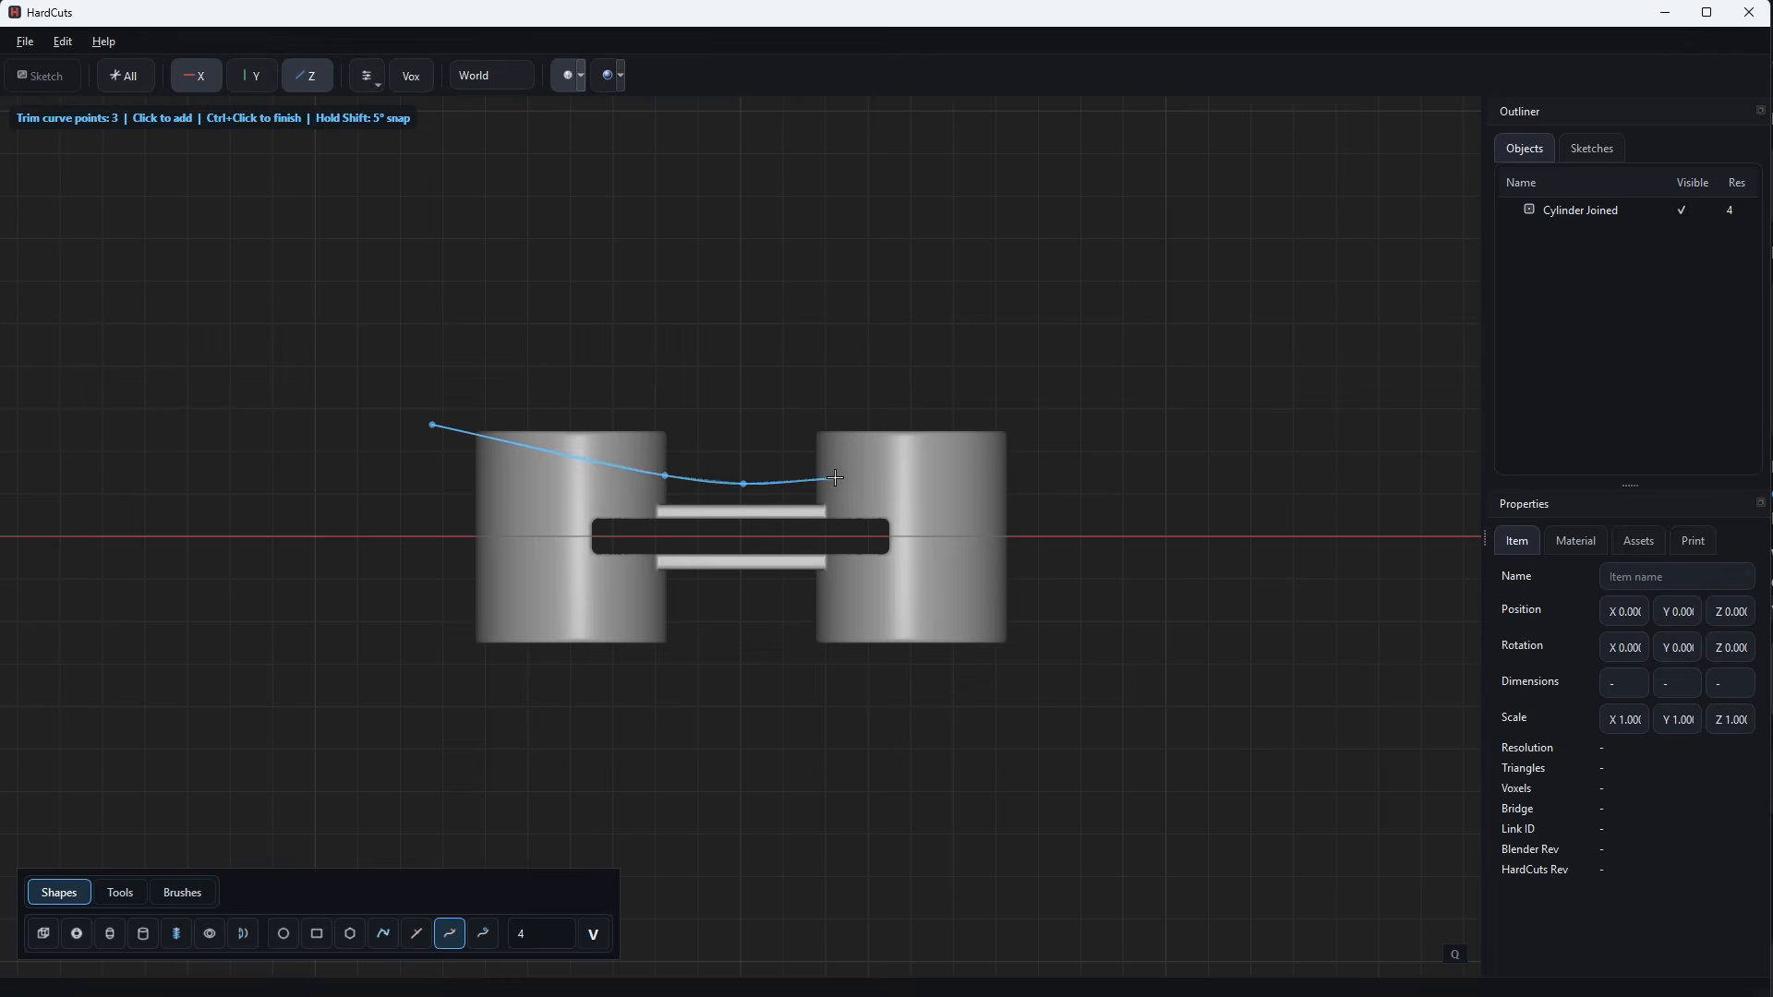
click(836, 478)
ctrl+click(1053, 431)
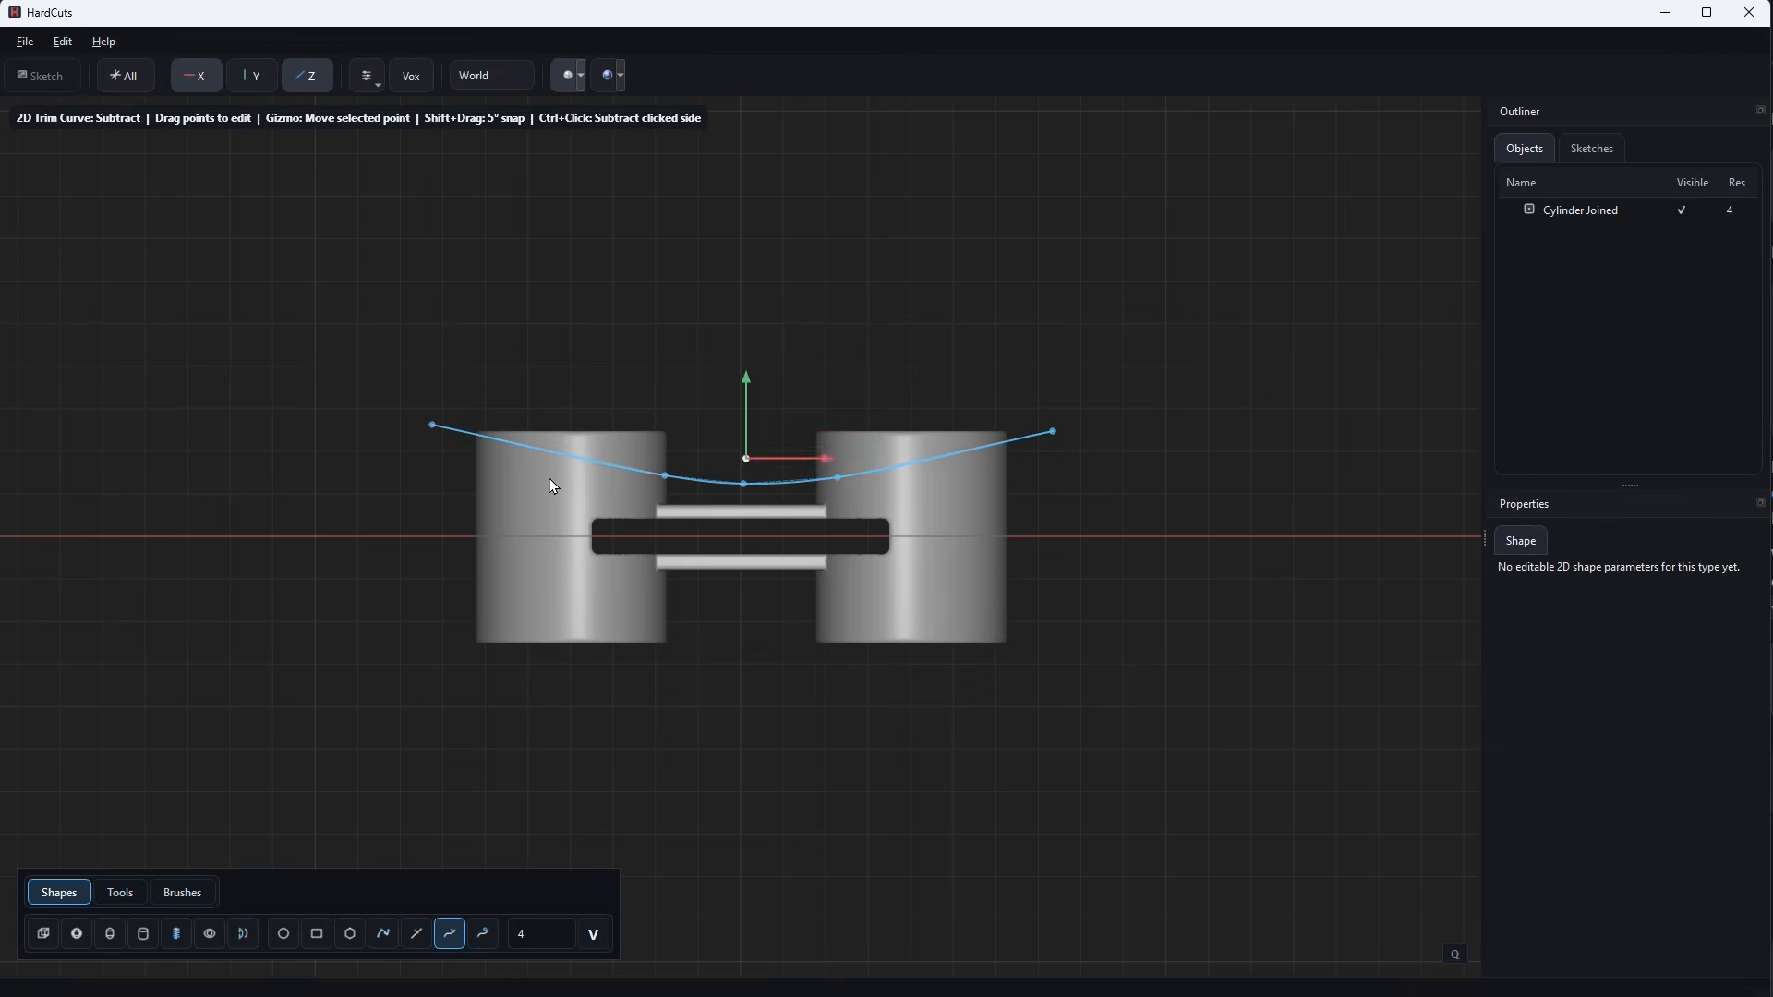
click(431, 425)
ctrl+click(1101, 360)
Rename the joined object as MyCoolObject.
middle_drag(1111, 449, 1098, 496)
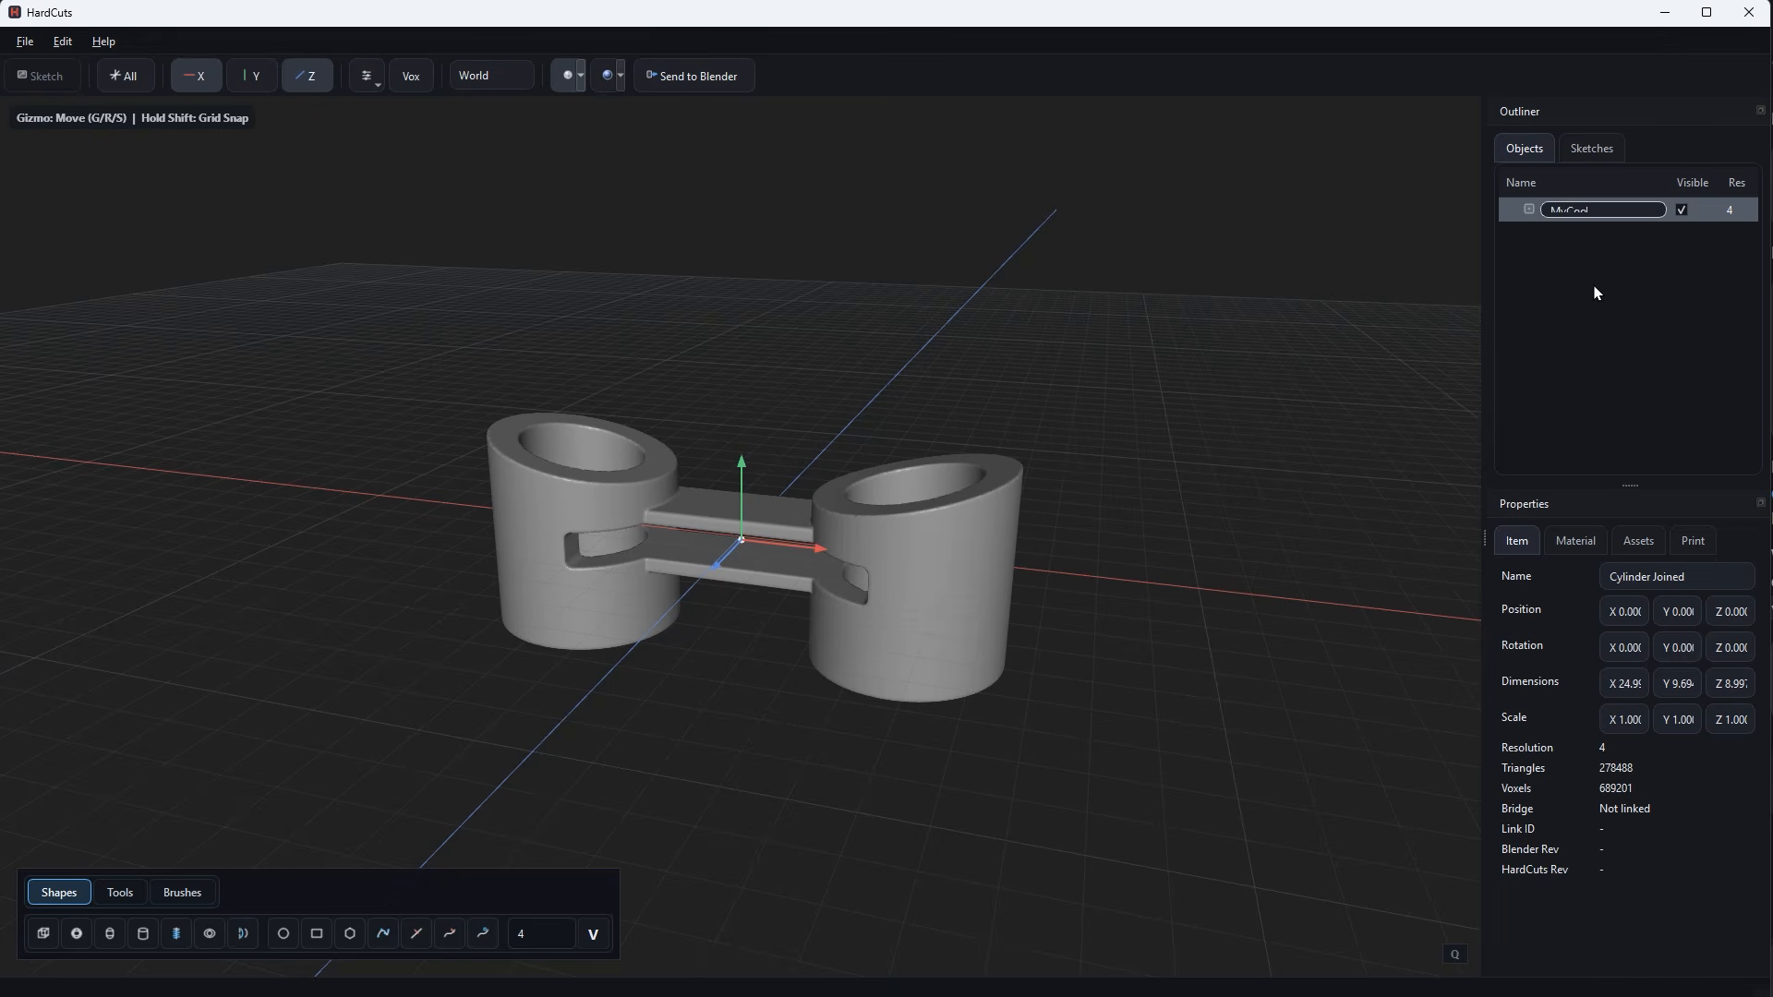
text(Object)
key(Return)
Remesh MyCoolObject at a target resolution of 5.
right_click(910, 600)
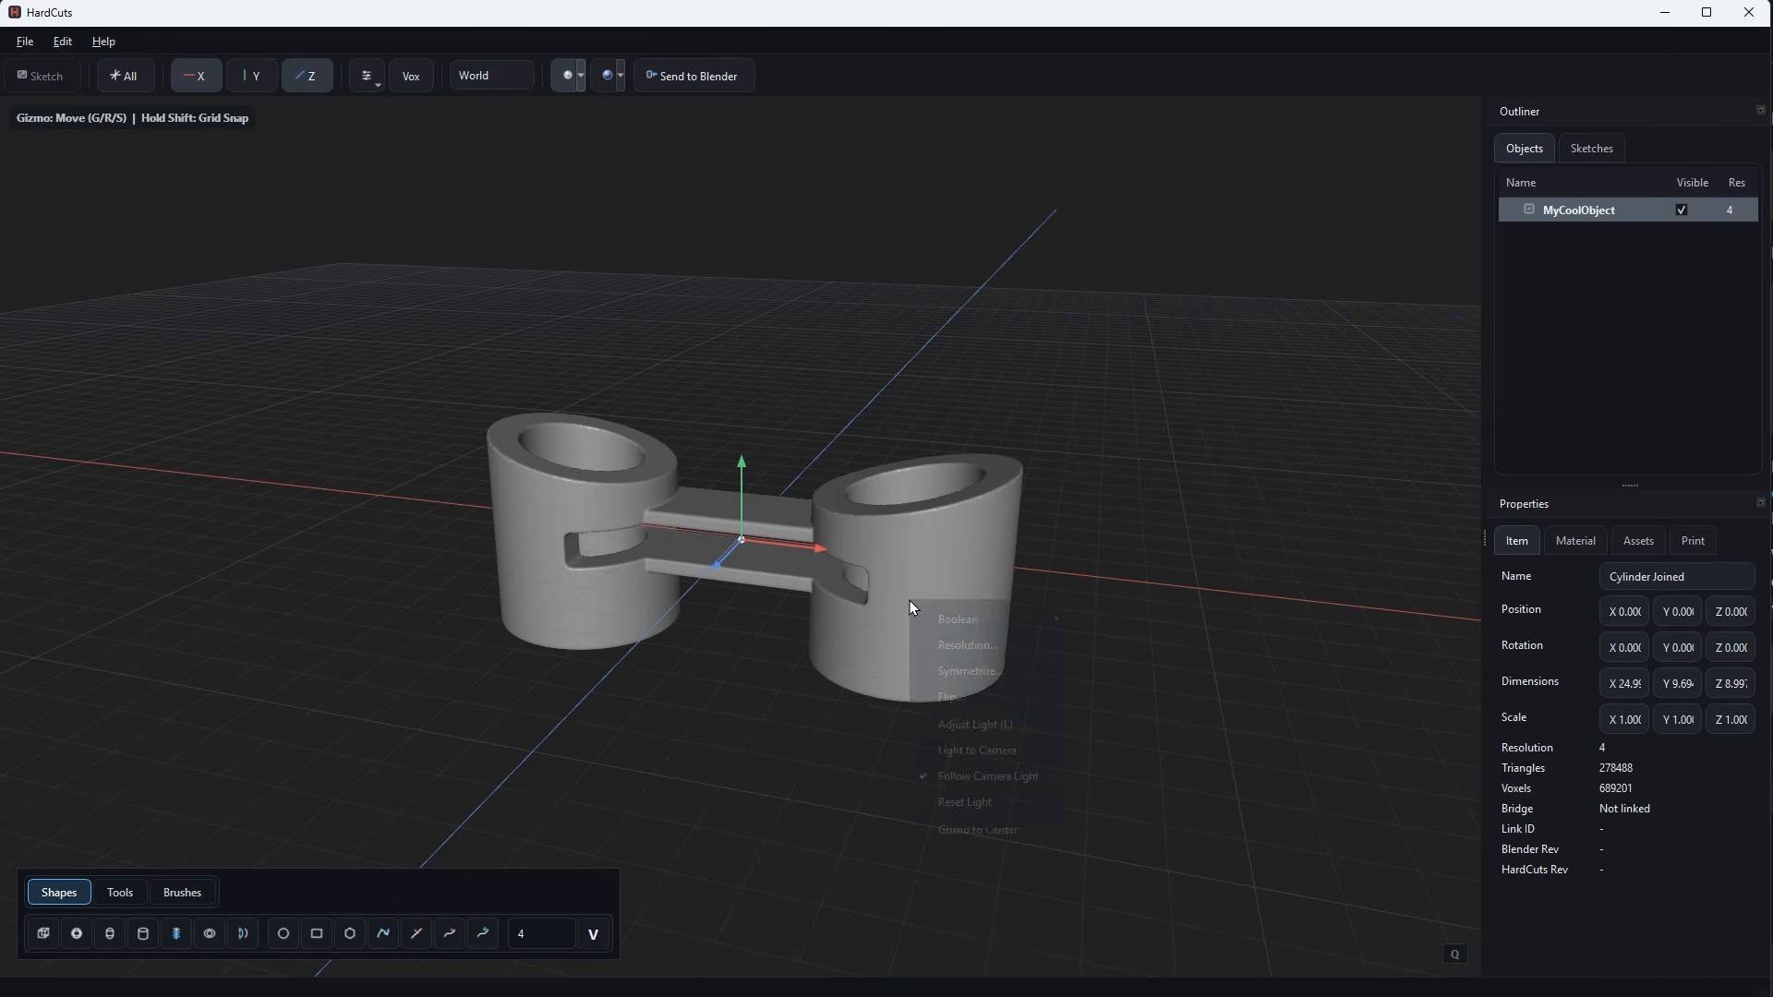
click(971, 646)
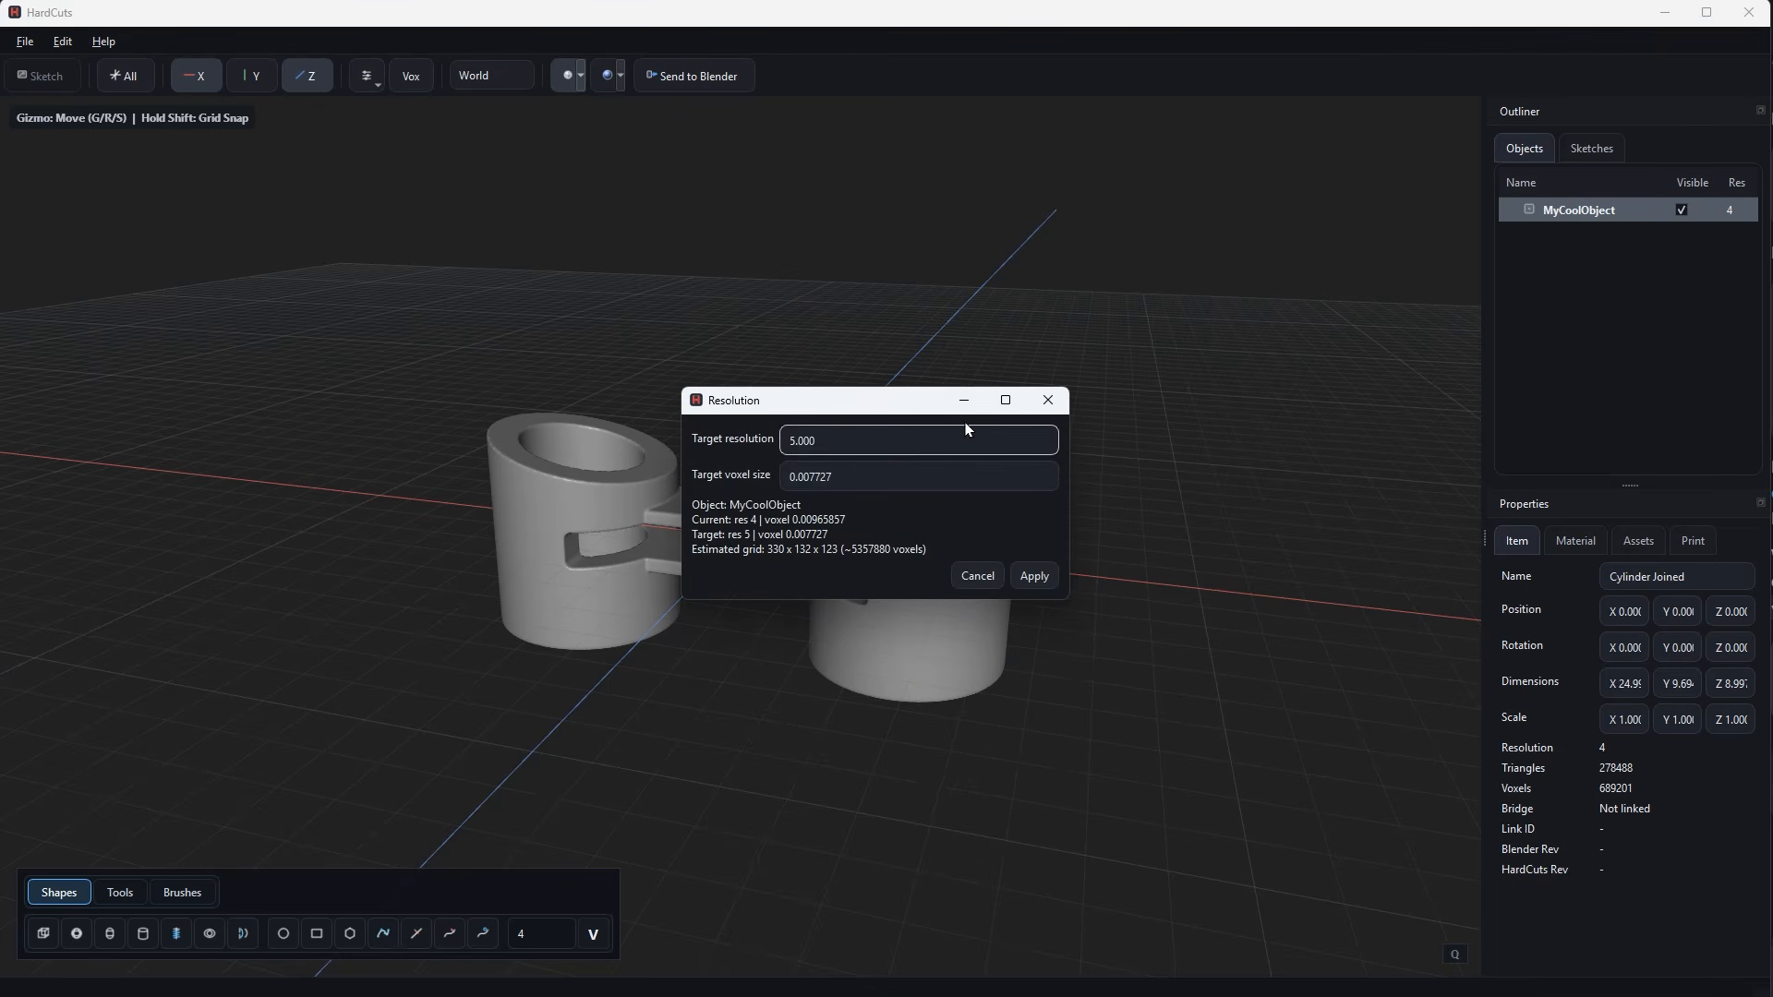
click(1033, 576)
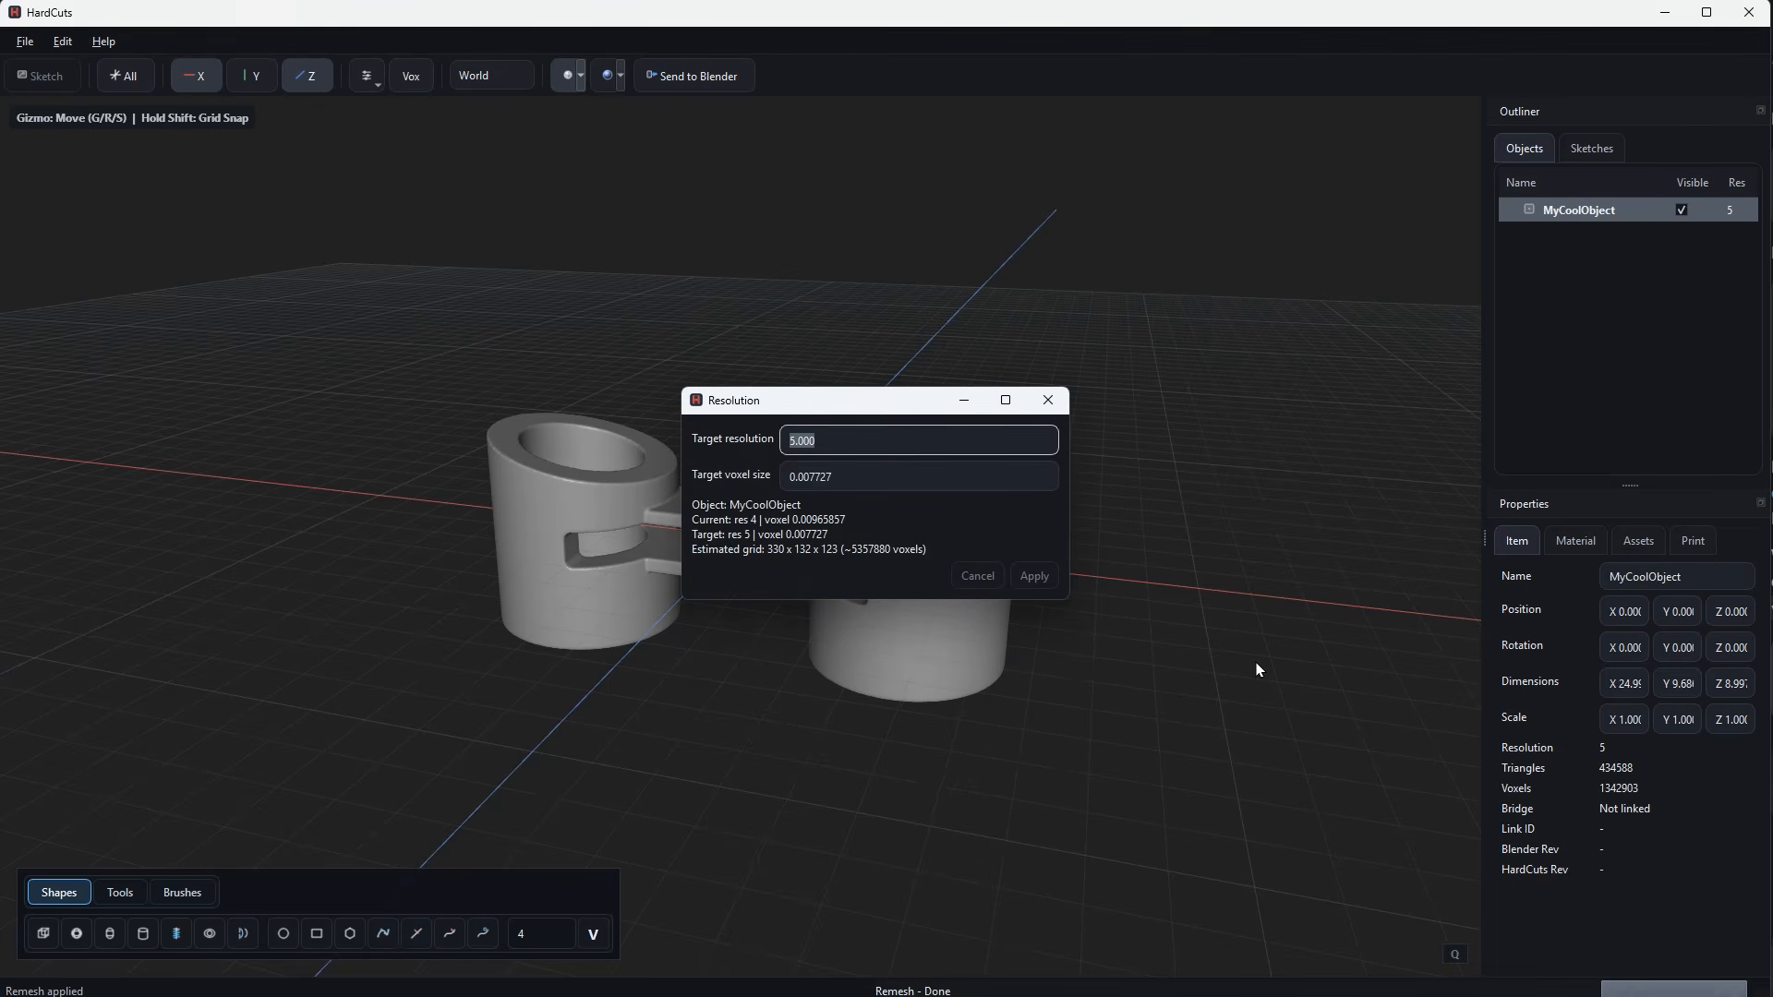
middle_drag(1165, 699, 1110, 674)
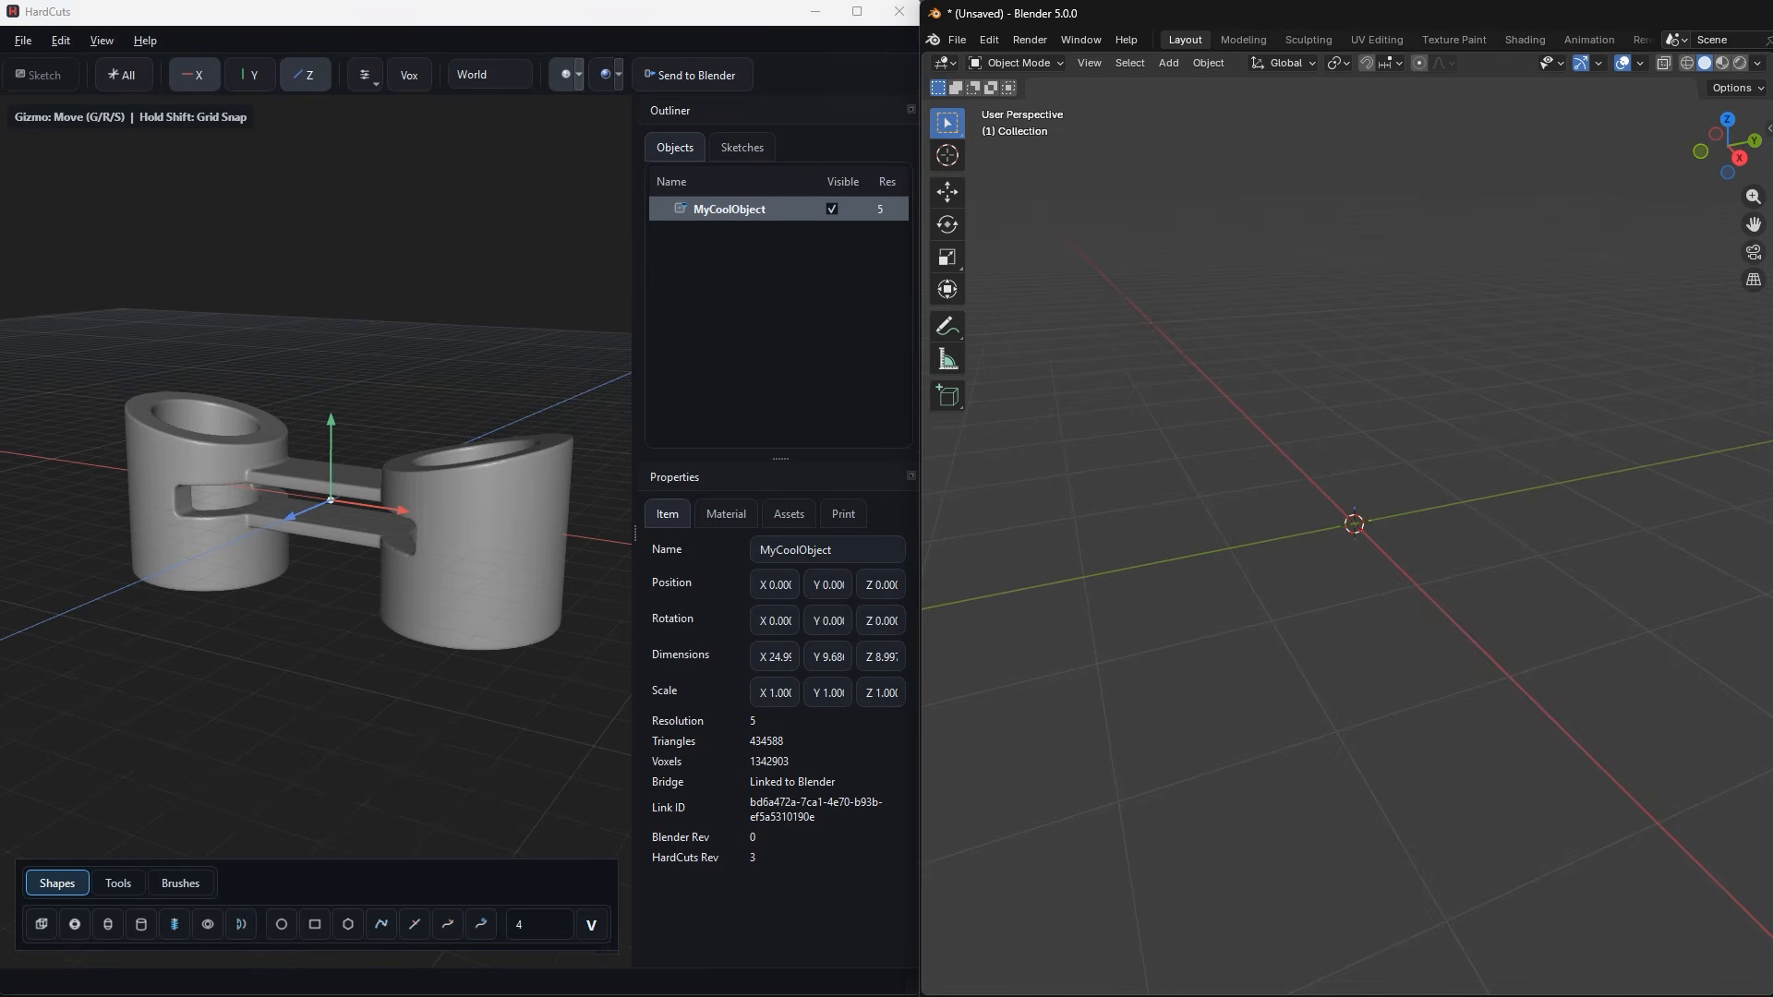
Hide the Outliner and Properties areas in HardCuts to give the viewport more room.
drag(1772, 517, 1771, 517)
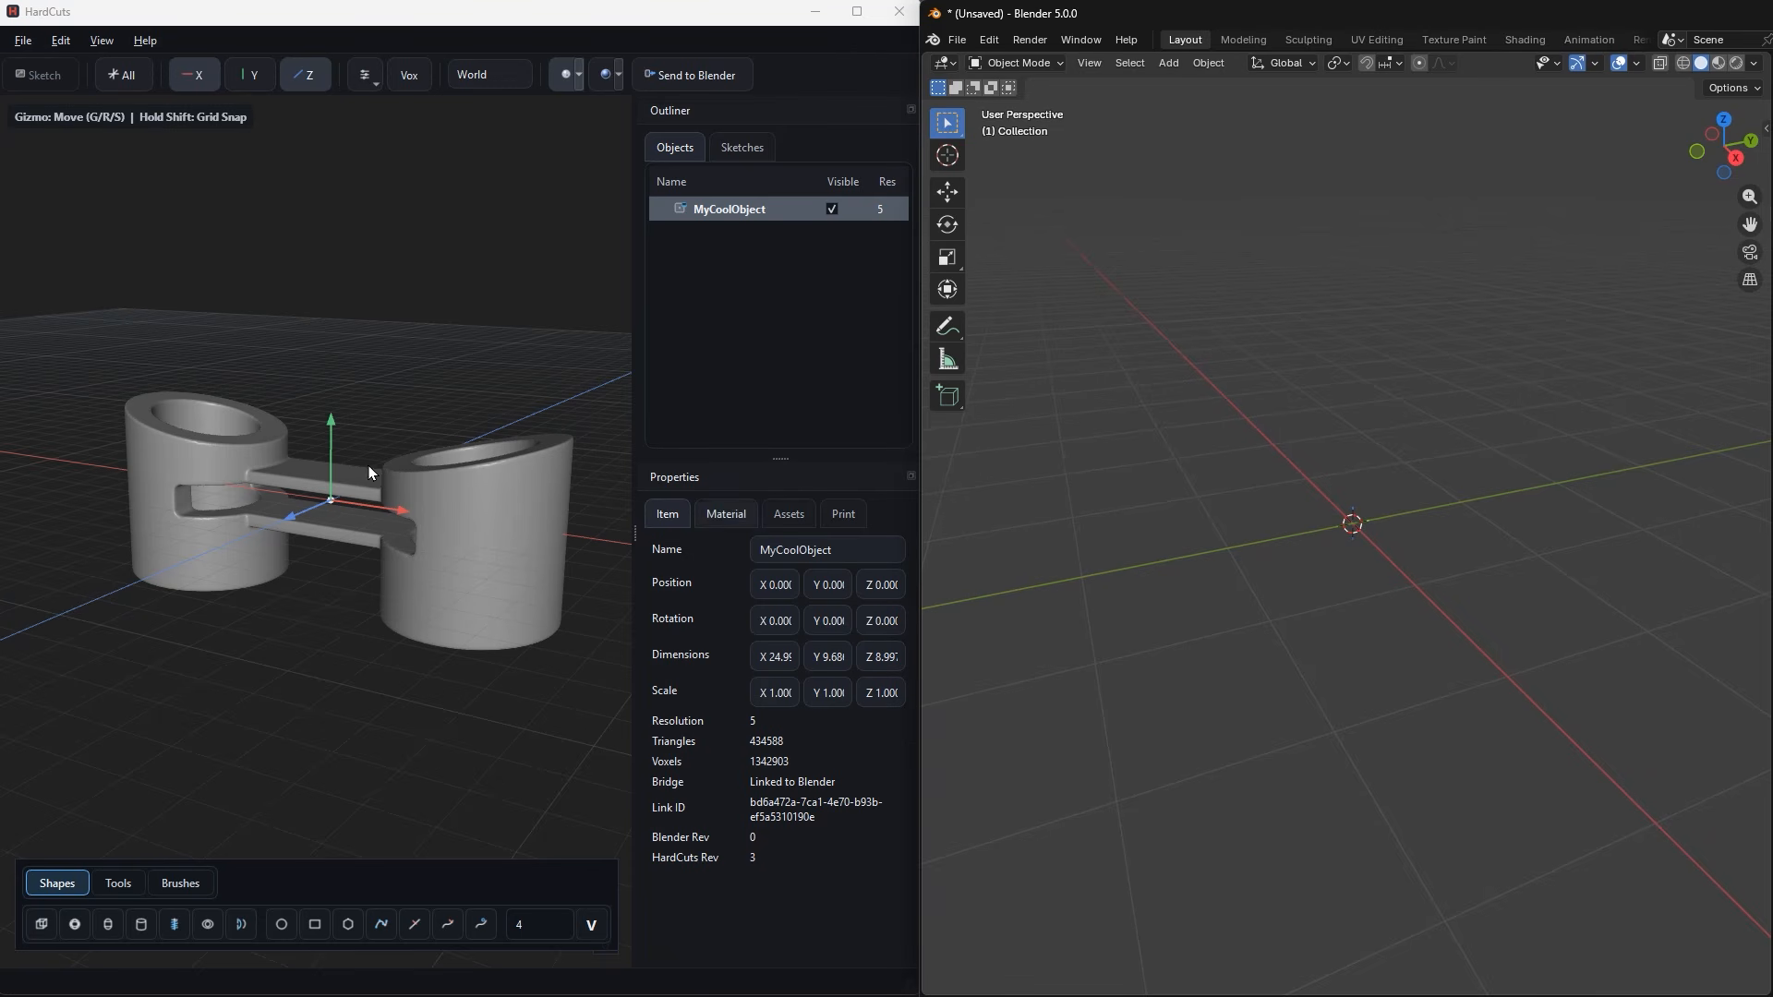
click(101, 40)
click(135, 74)
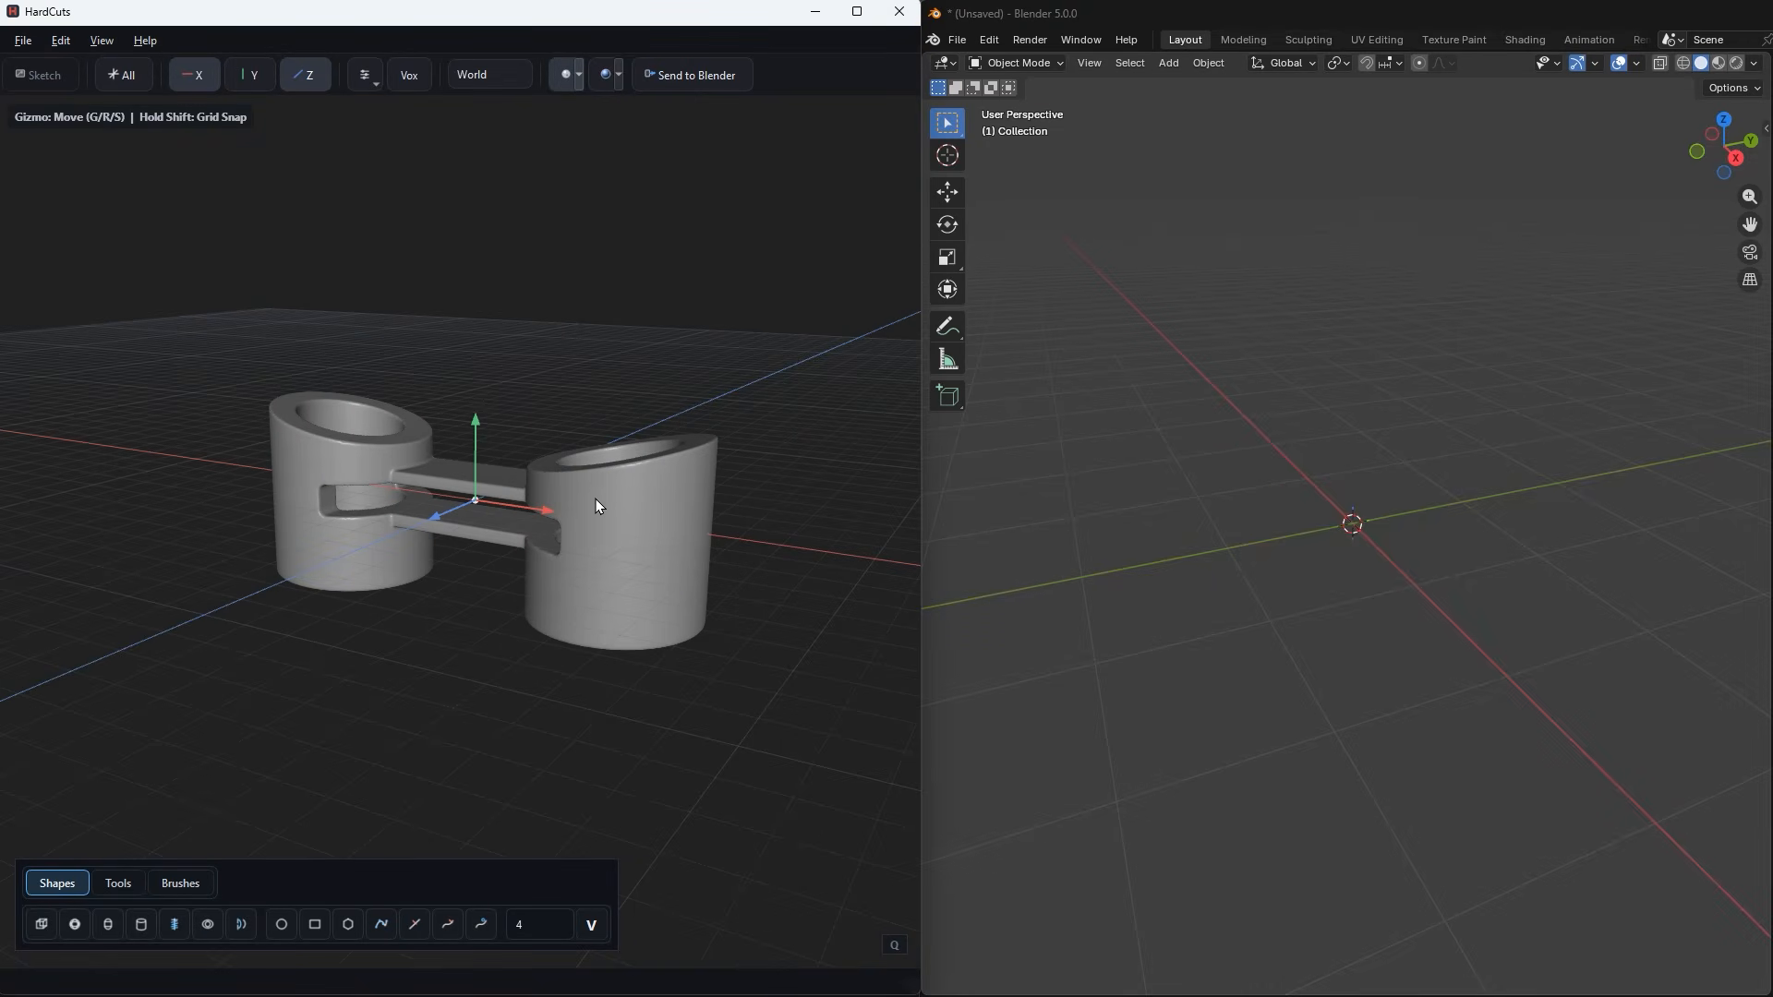
Show the HardCuts Bridge options in Blender, and send MyCoolObject from HardCuts to Blender.
click(1588, 497)
key(n)
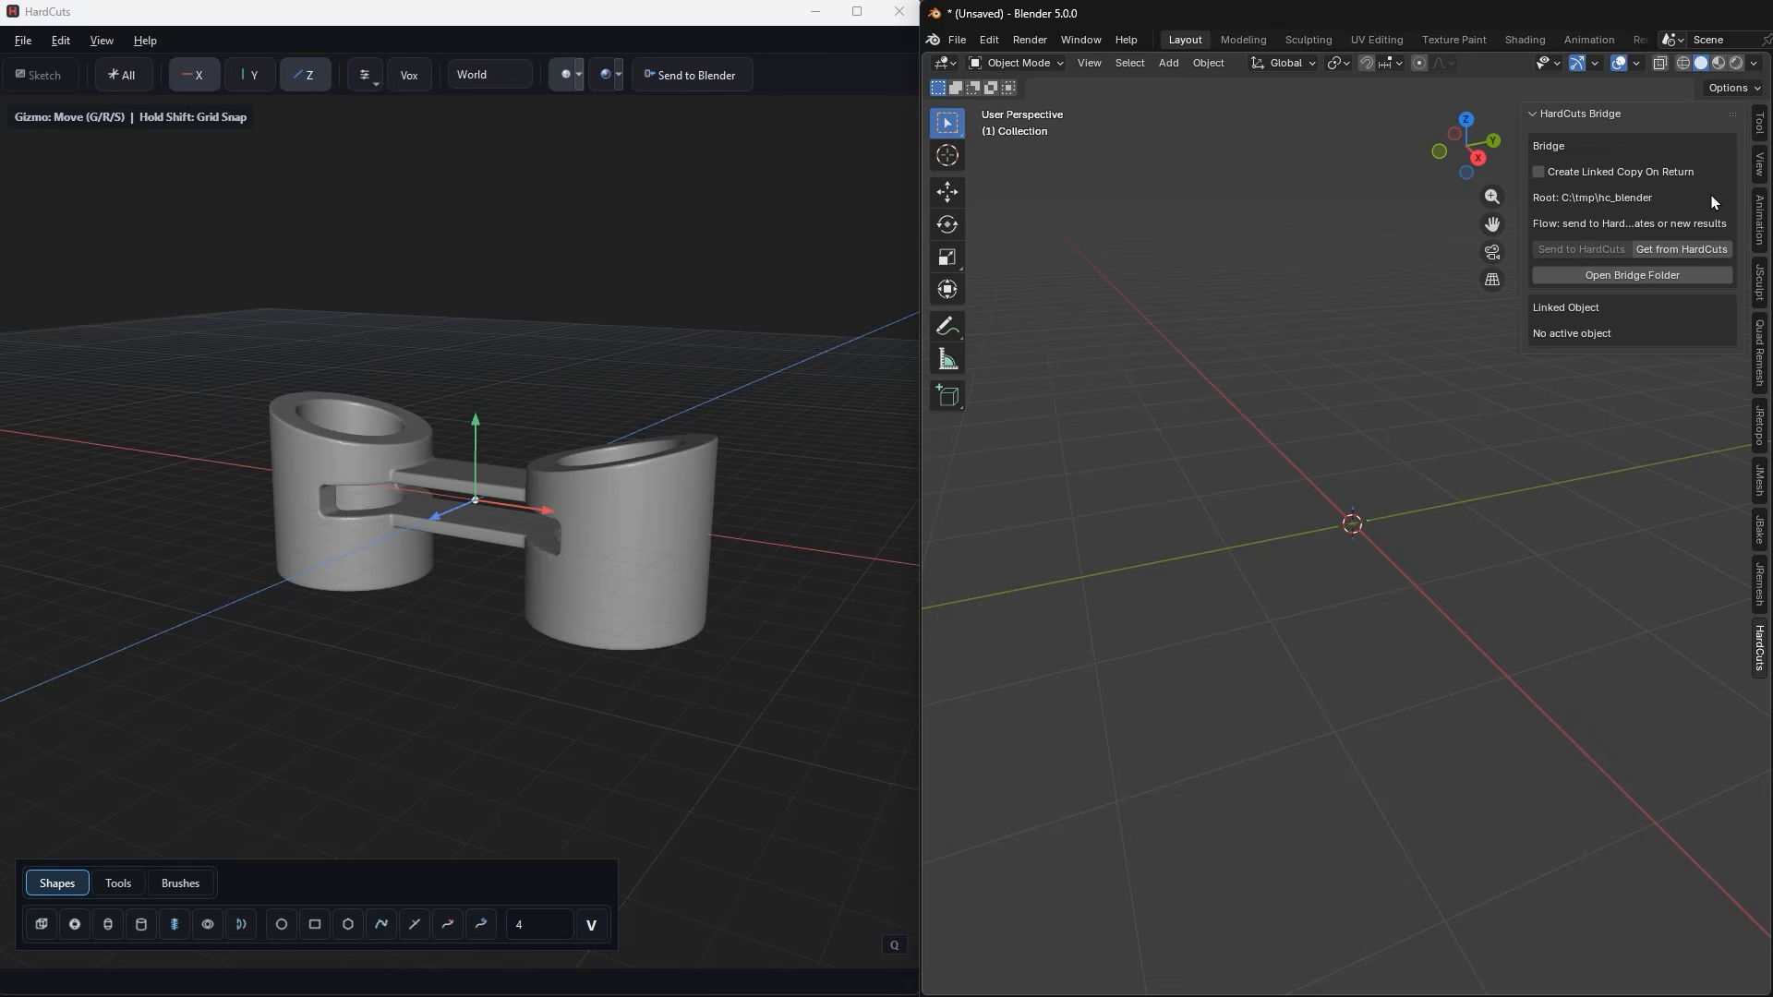
click(611, 556)
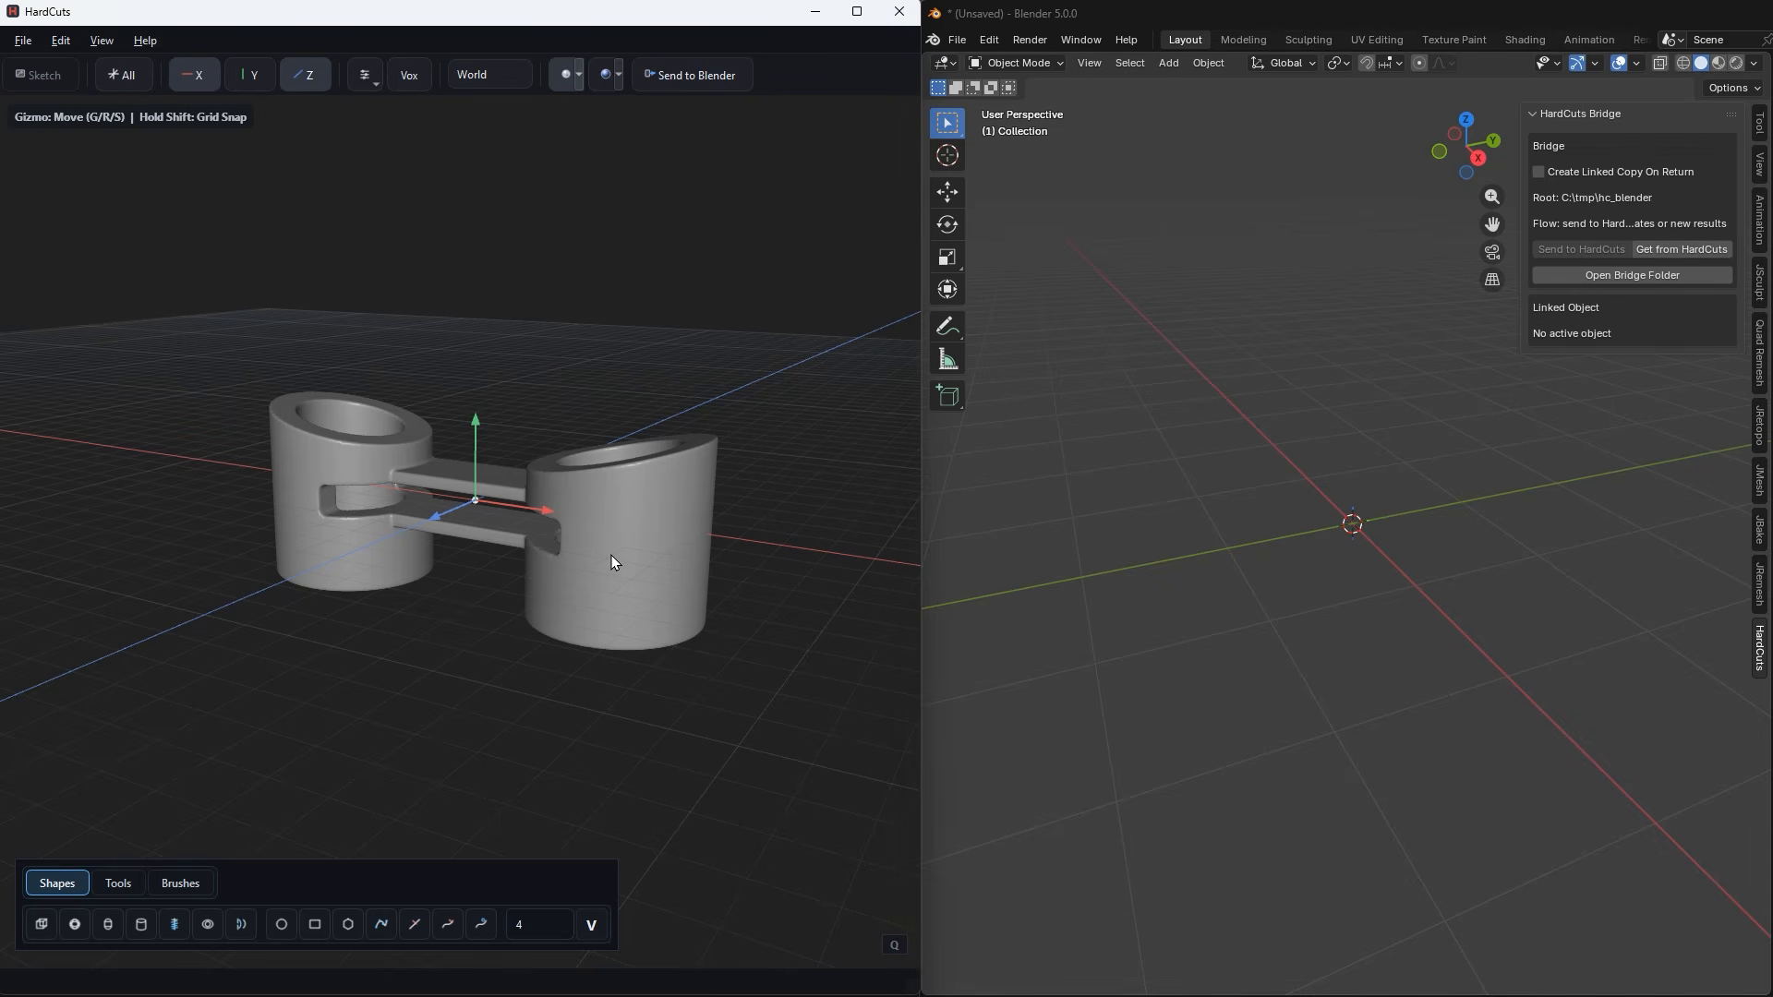
click(684, 87)
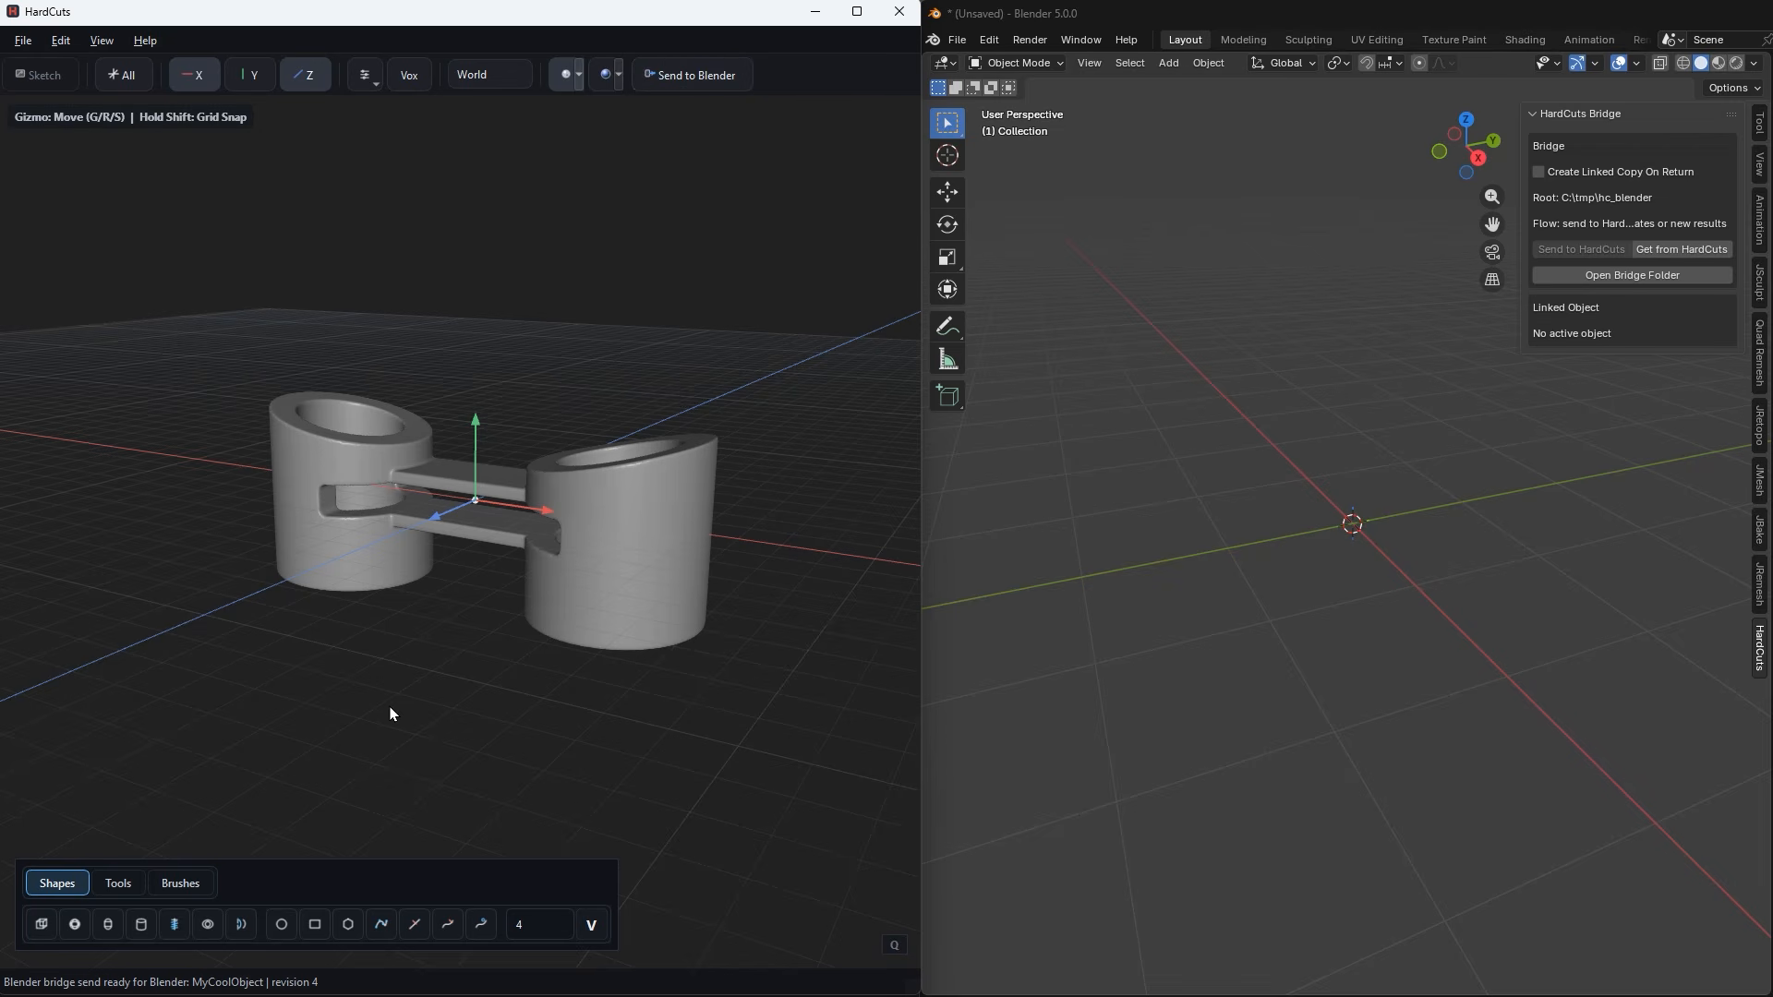
Switch to Blender and get MyCoolObject from HardCuts into the scene.
click(1683, 253)
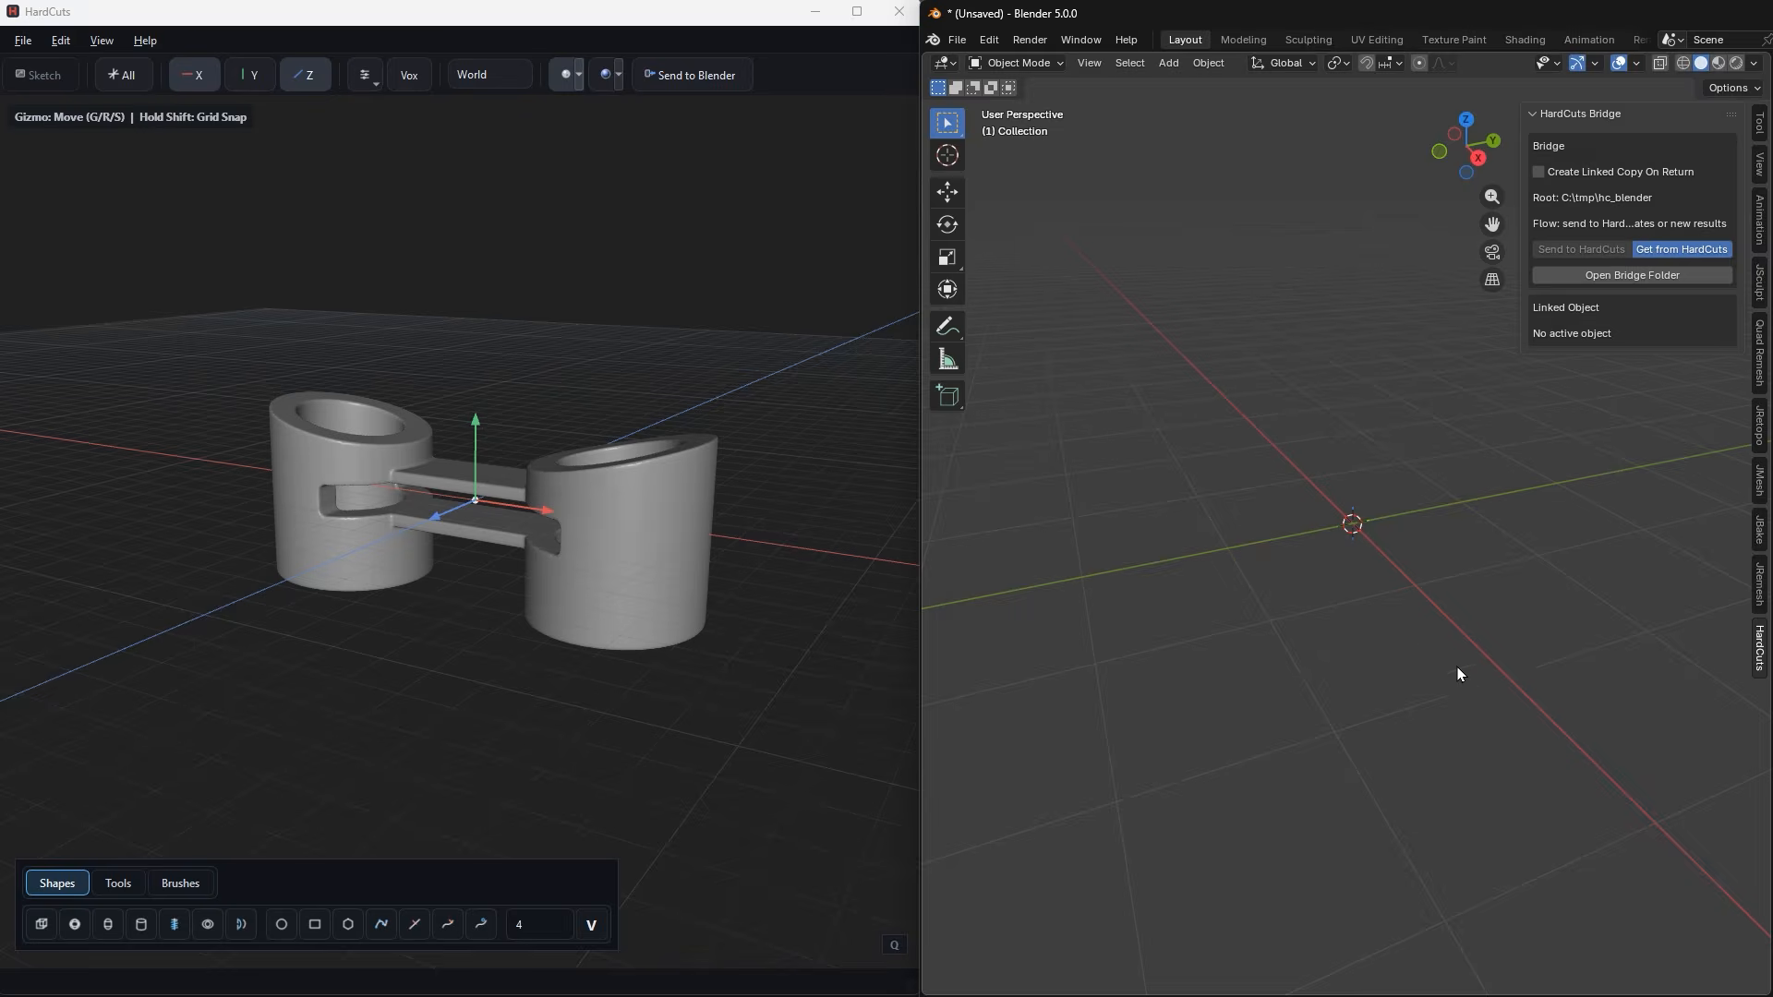
scroll(1417, 596, down, 2)
middle_drag(1409, 602, 1517, 612)
scroll(1501, 592, up, 5)
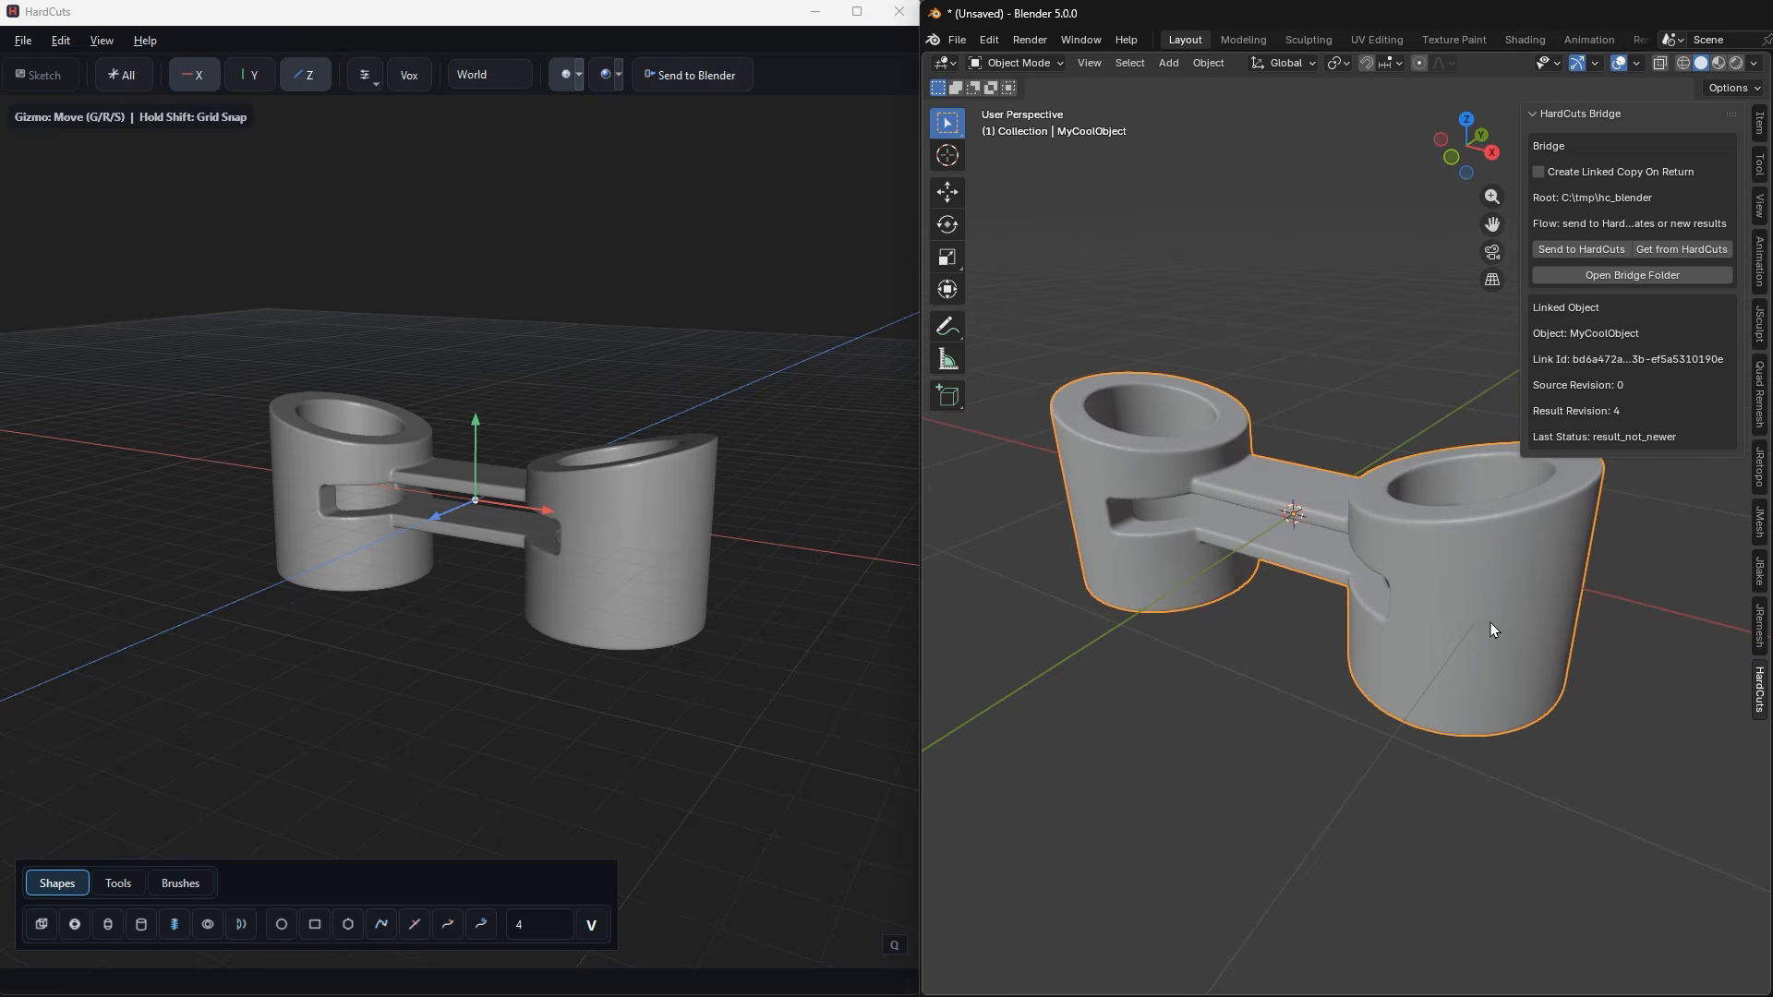
Inspect the imported object's mesh density in Edit Mode, and return to Object Mode.
key(Tab)
scroll(1490, 622, up, 3)
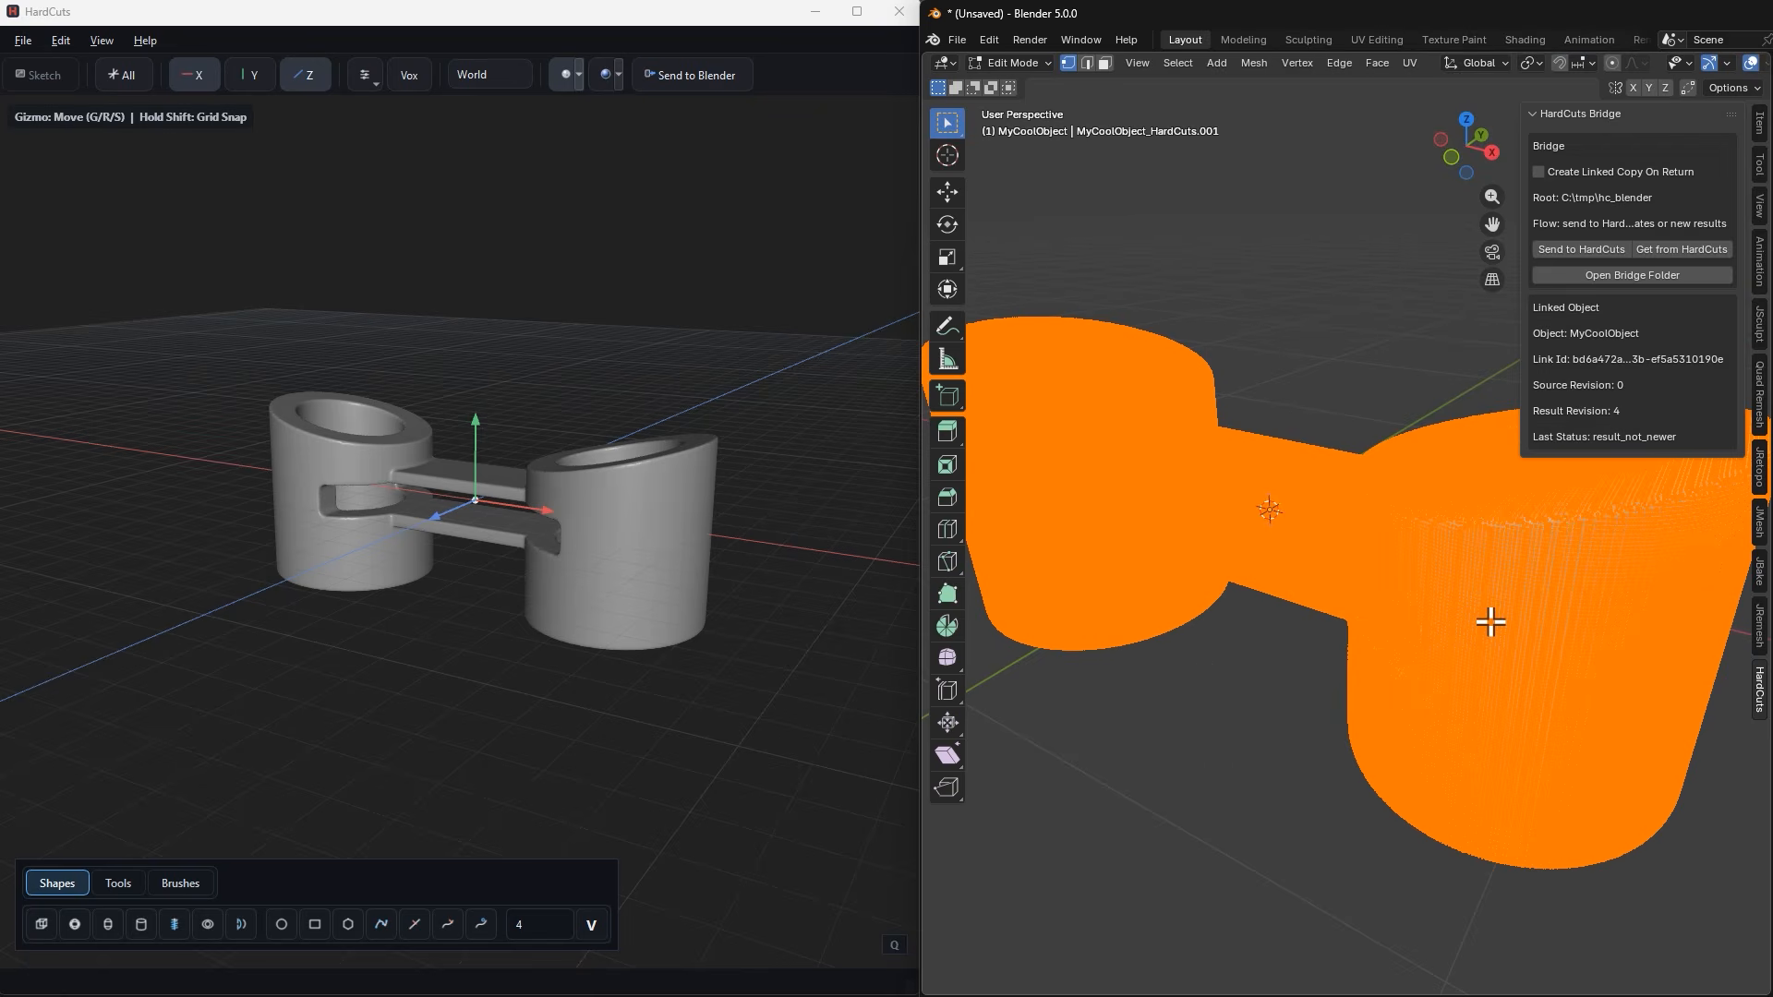
scroll(1490, 622, down, 3)
key(Tab)
scroll(1490, 623, down, 1)
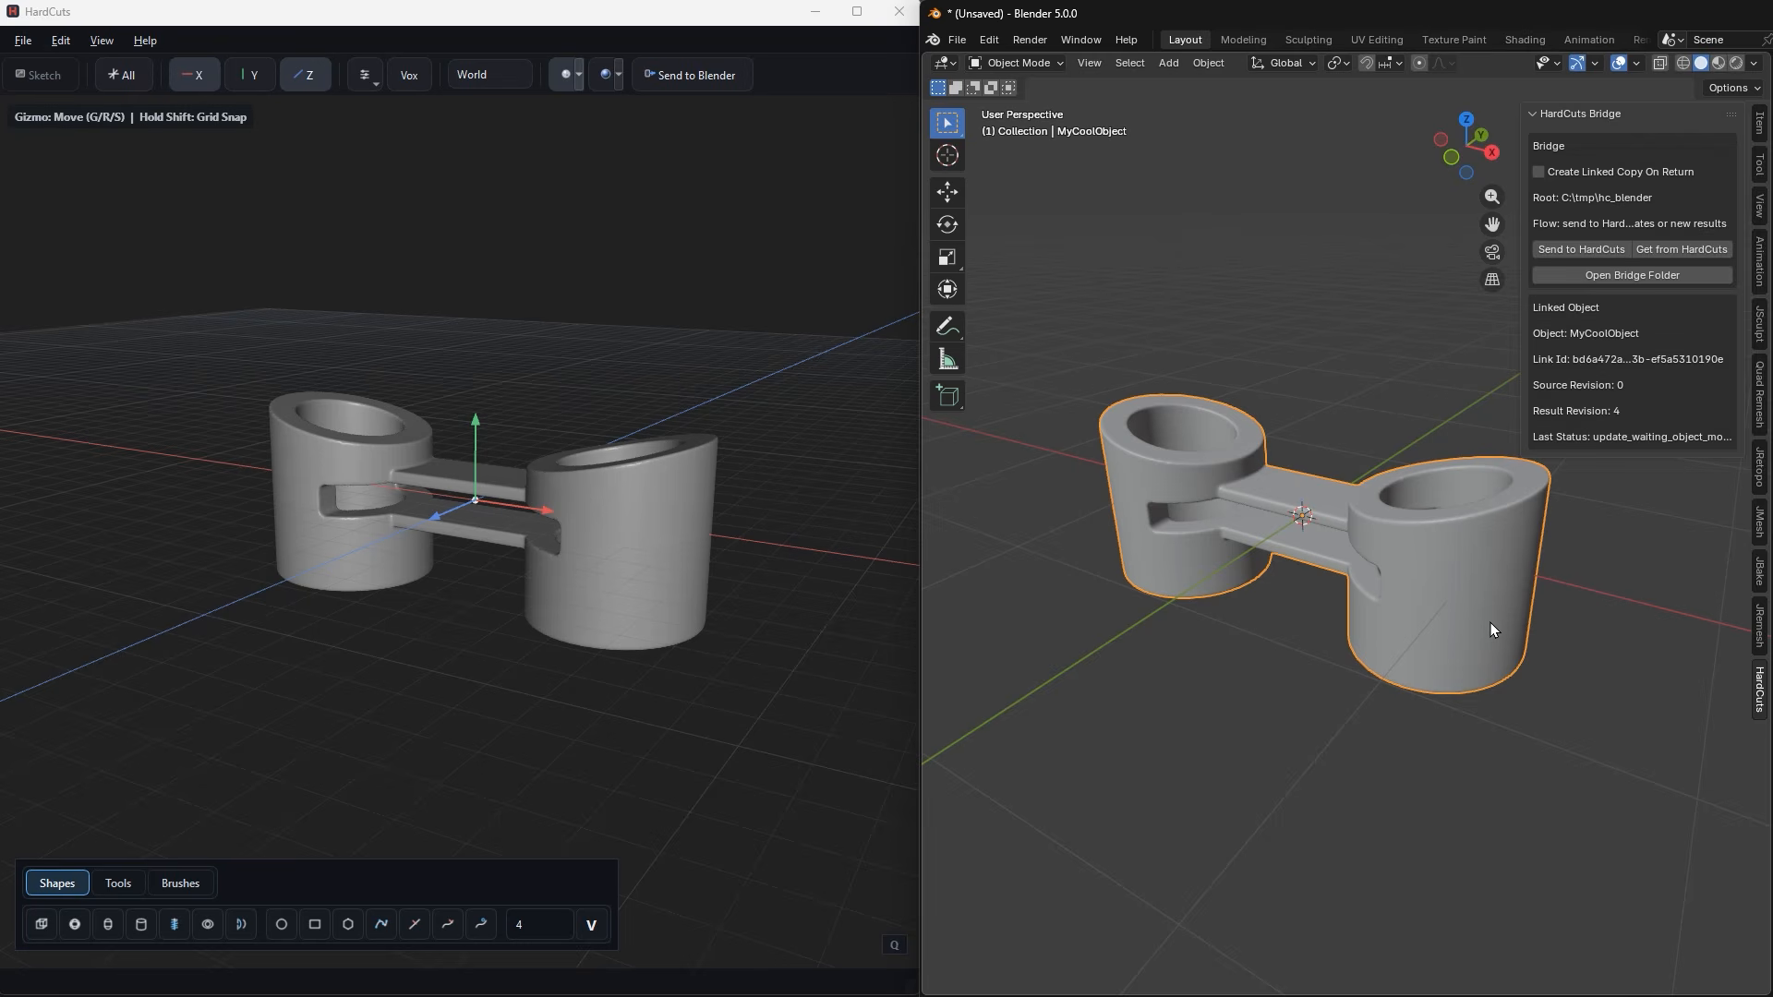
In Sculpt Mode, paint a short Clay Strips stroke with a 49 px brush on the front upper rim of the right cylinder.
key(n)
key(ctrl+Tab)
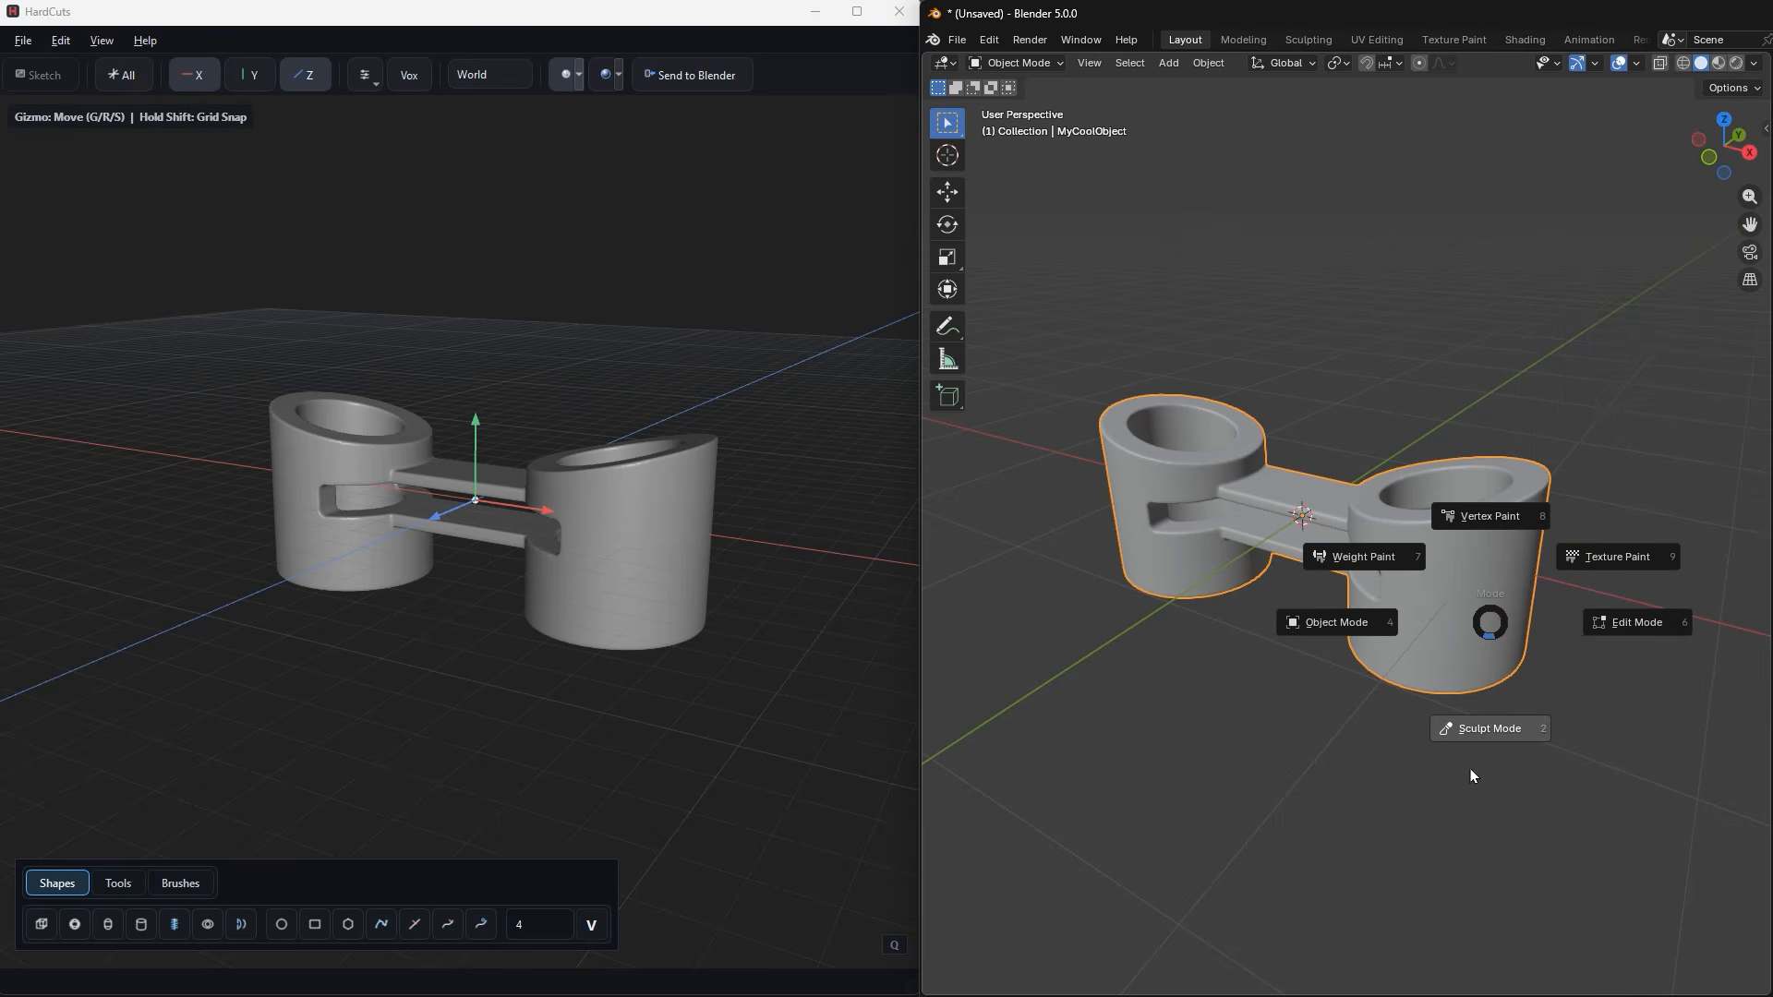
click(1479, 728)
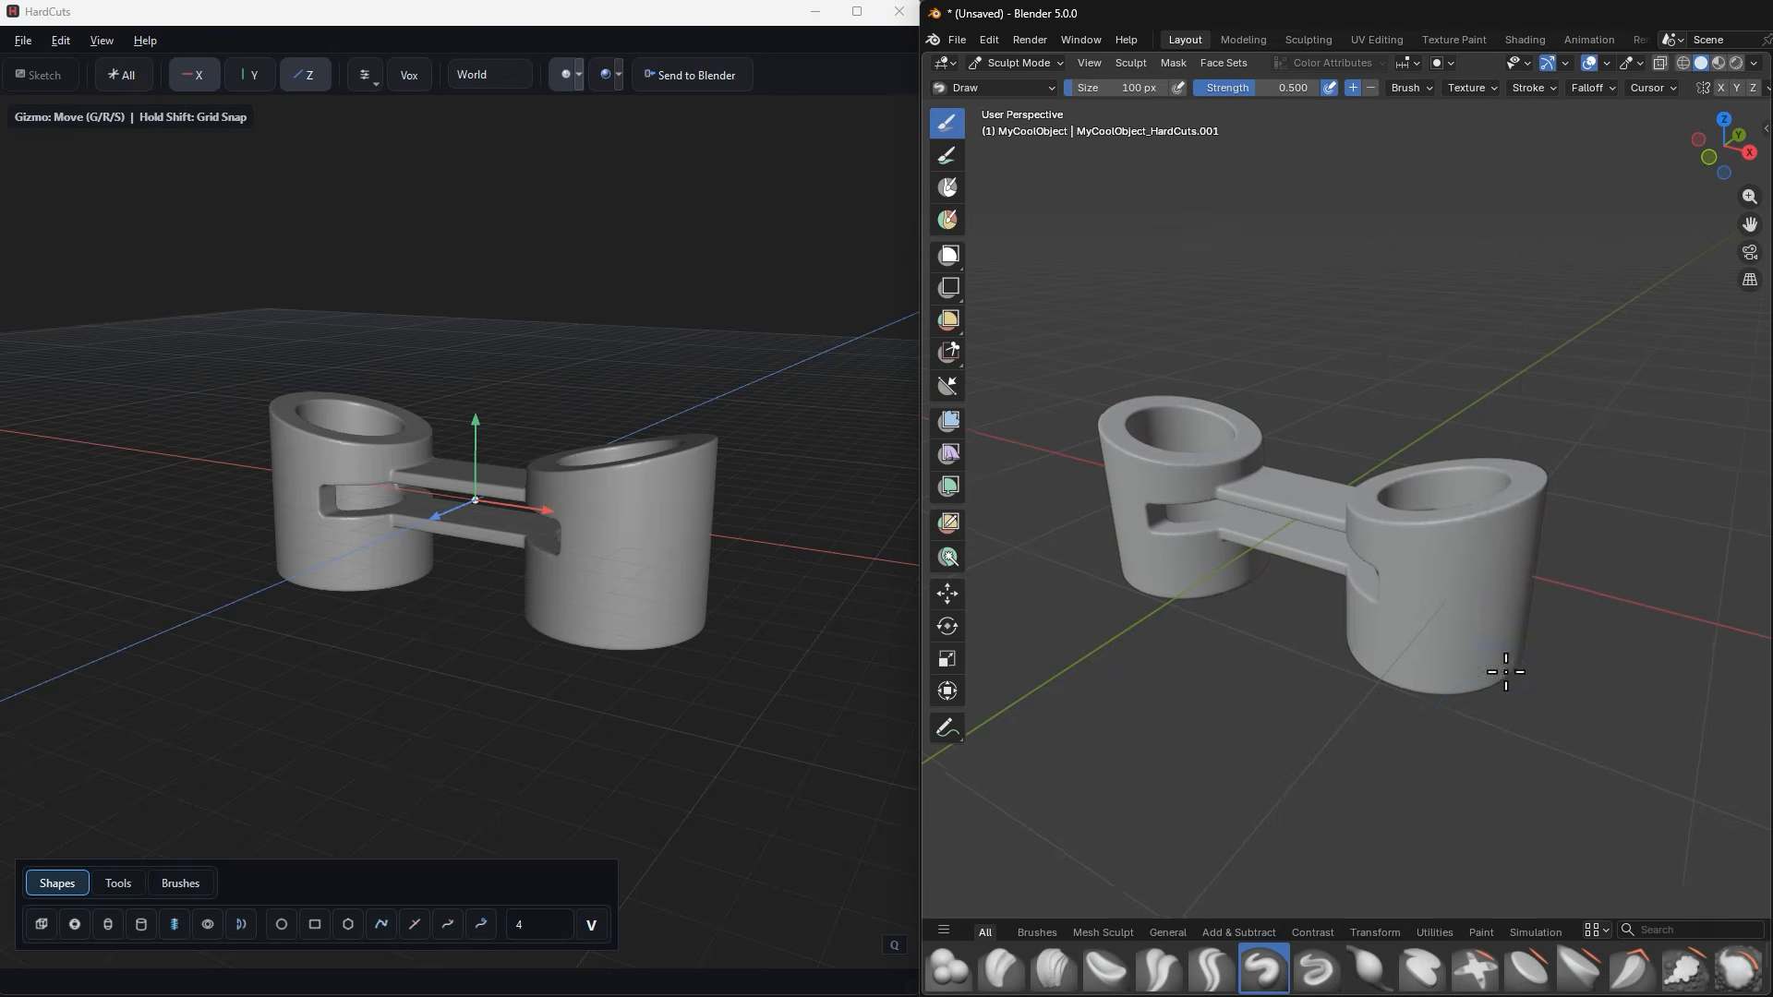
scroll(1508, 600, up, 2)
click(1054, 969)
middle_drag(1529, 668, 1535, 684)
scroll(1445, 591, up, 3)
key(f)
click(1423, 580)
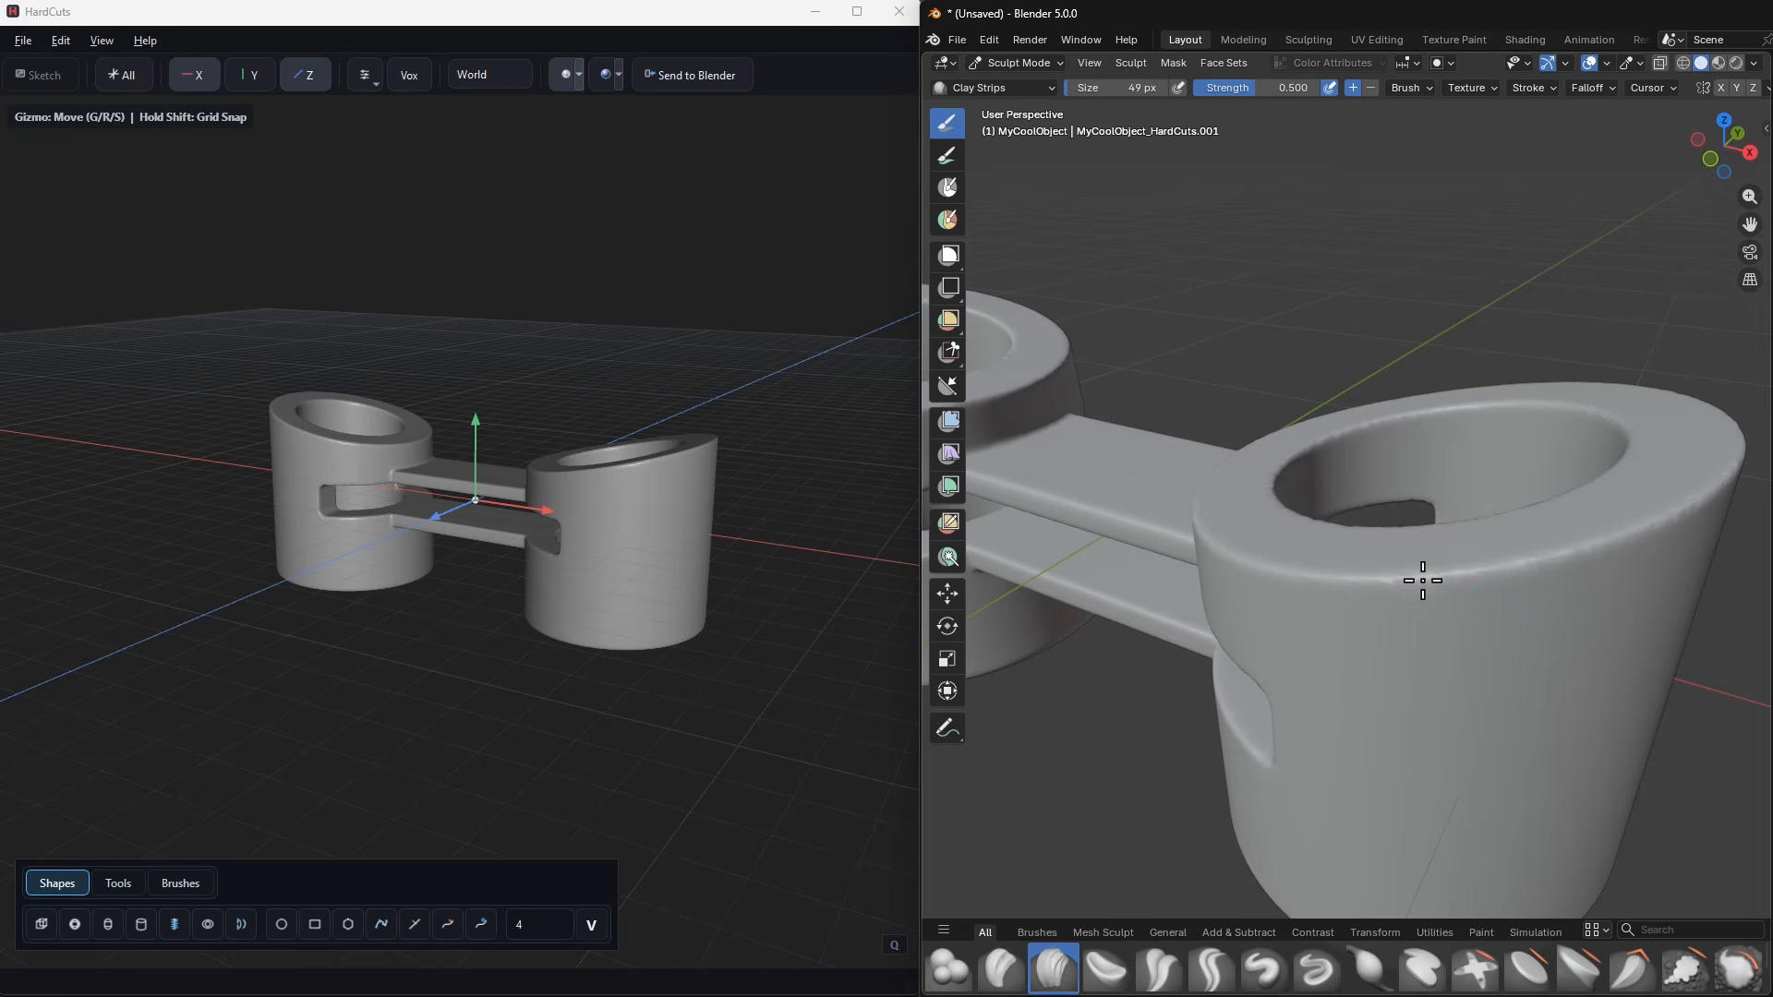
drag(1423, 580, 1516, 579)
scroll(1499, 694, down, 2)
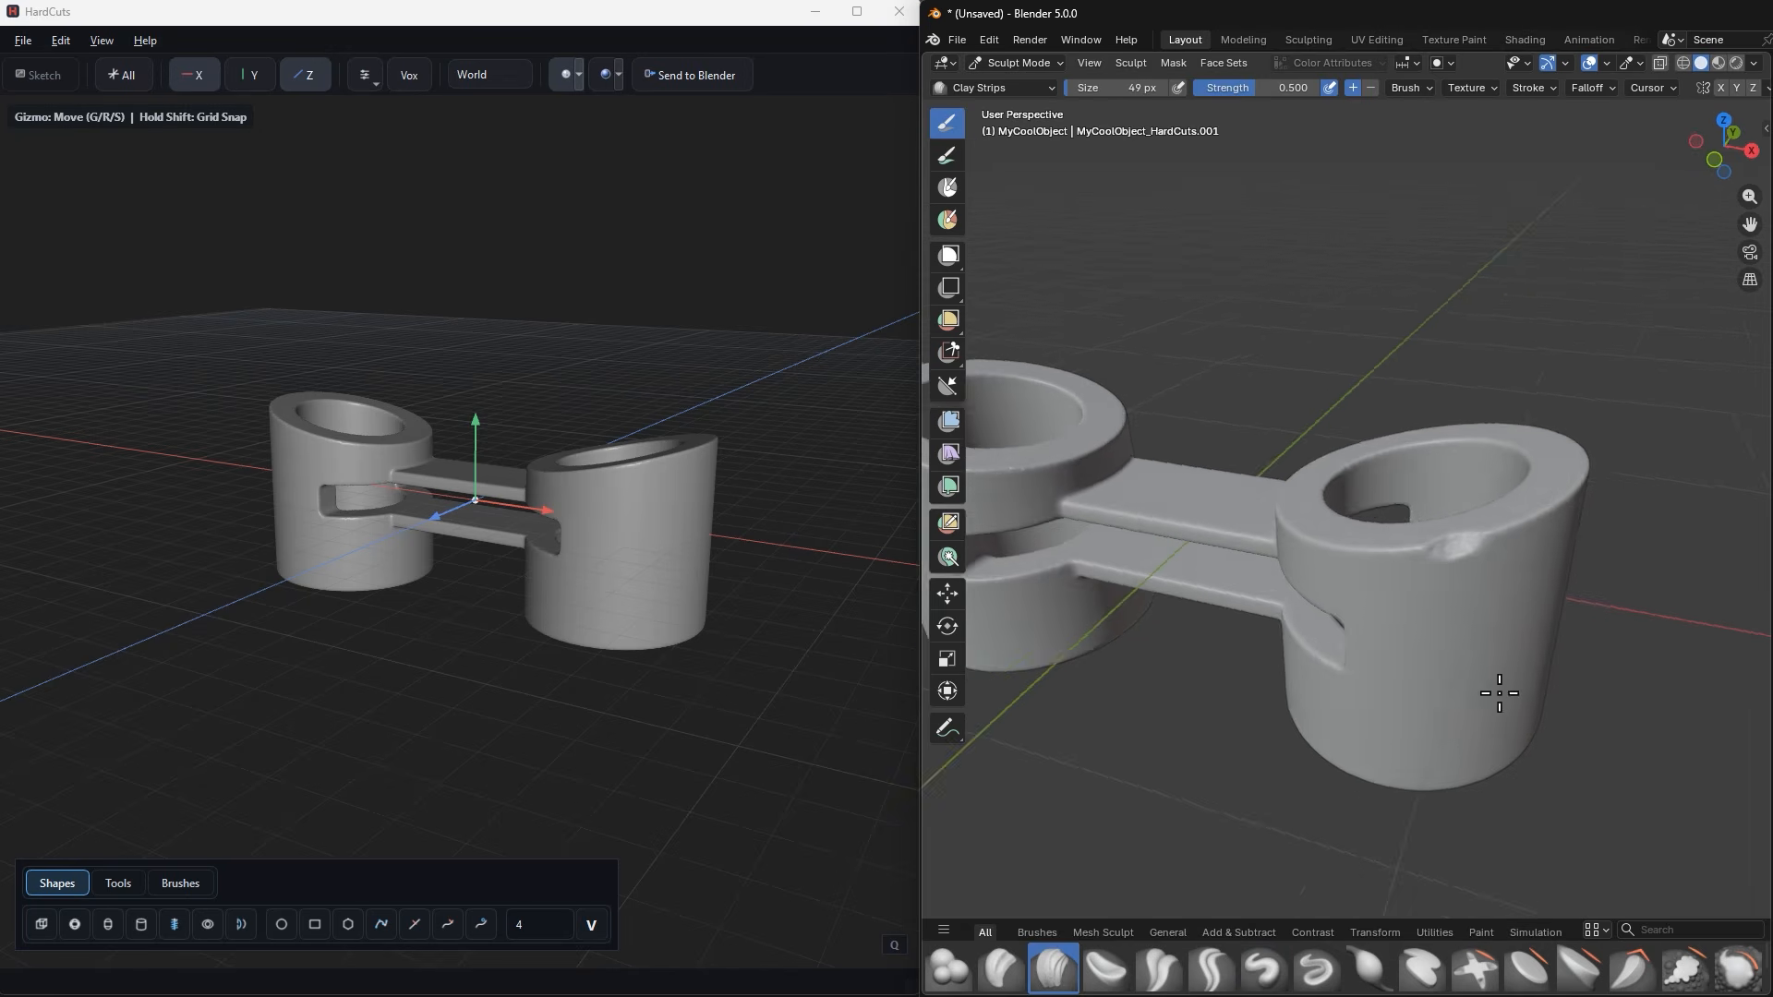
Scrape the left cylinder's upper rim and the front edge of the upper connecting bar with the Scrape/Fill brush.
middle_drag(1500, 694, 1483, 699)
click(1685, 969)
shift+middle_drag(1089, 582, 1191, 568)
middle_drag(1191, 568, 1216, 561)
scroll(1215, 561, up, 2)
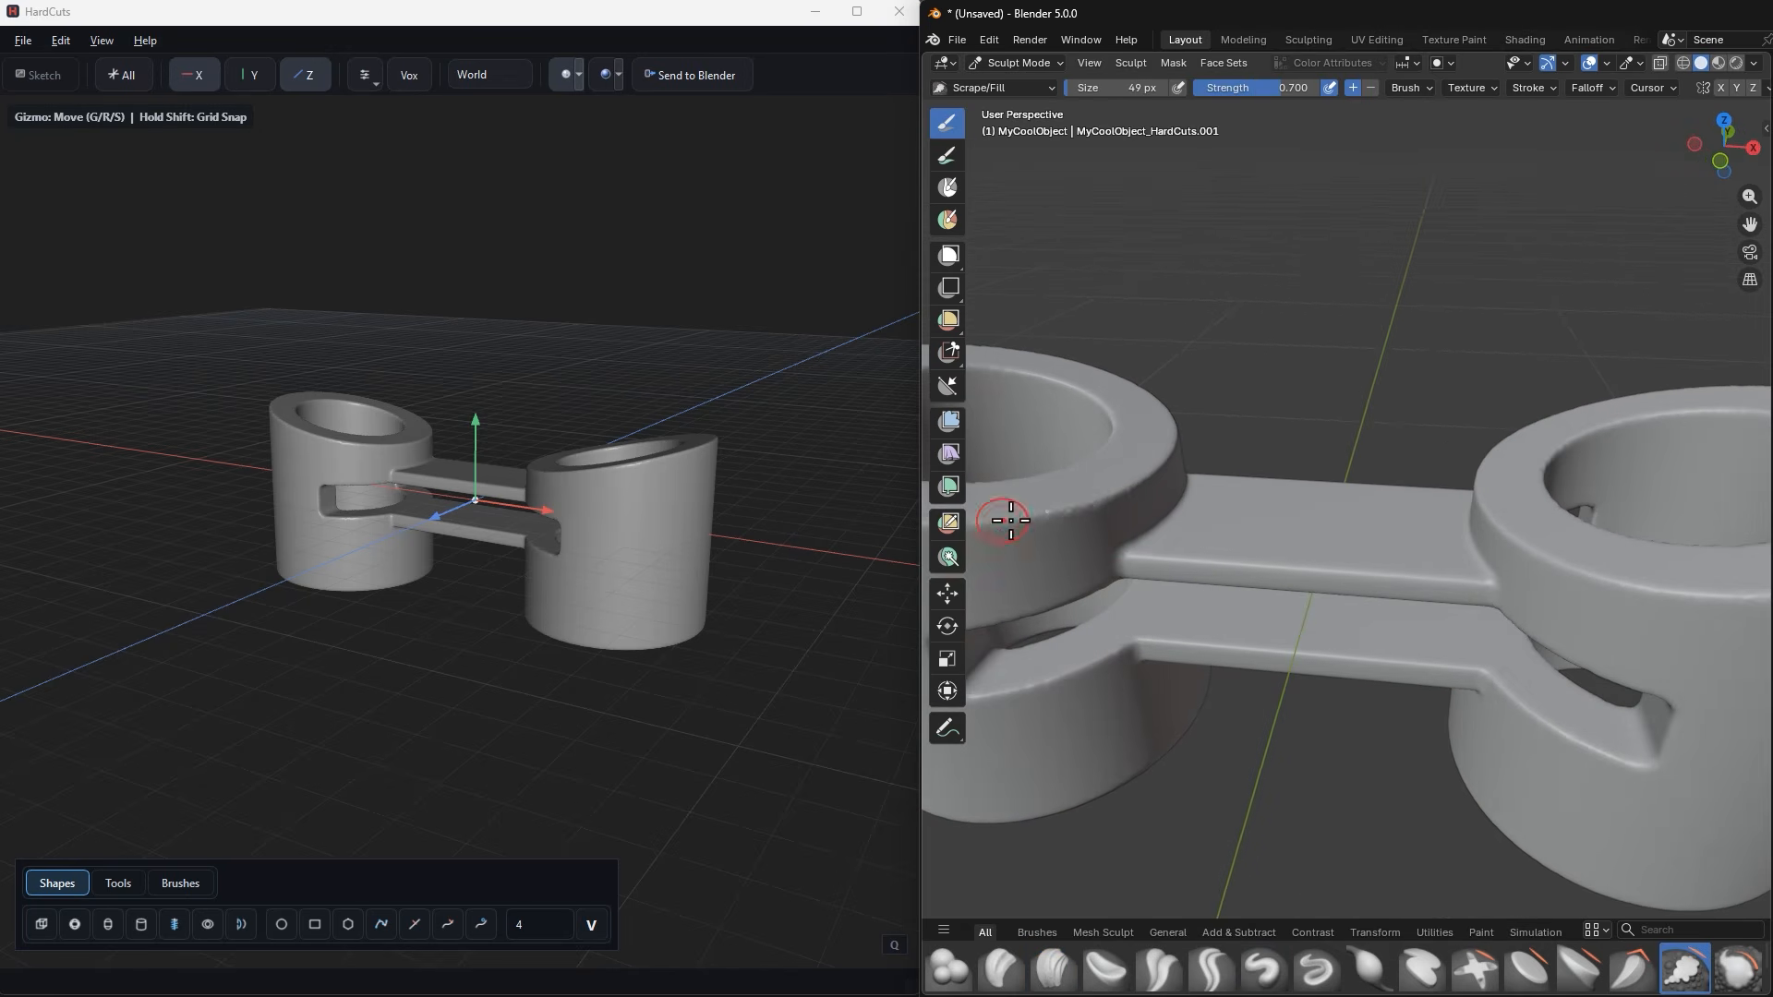
drag(1011, 521, 1122, 489)
scroll(1358, 573, up, 1)
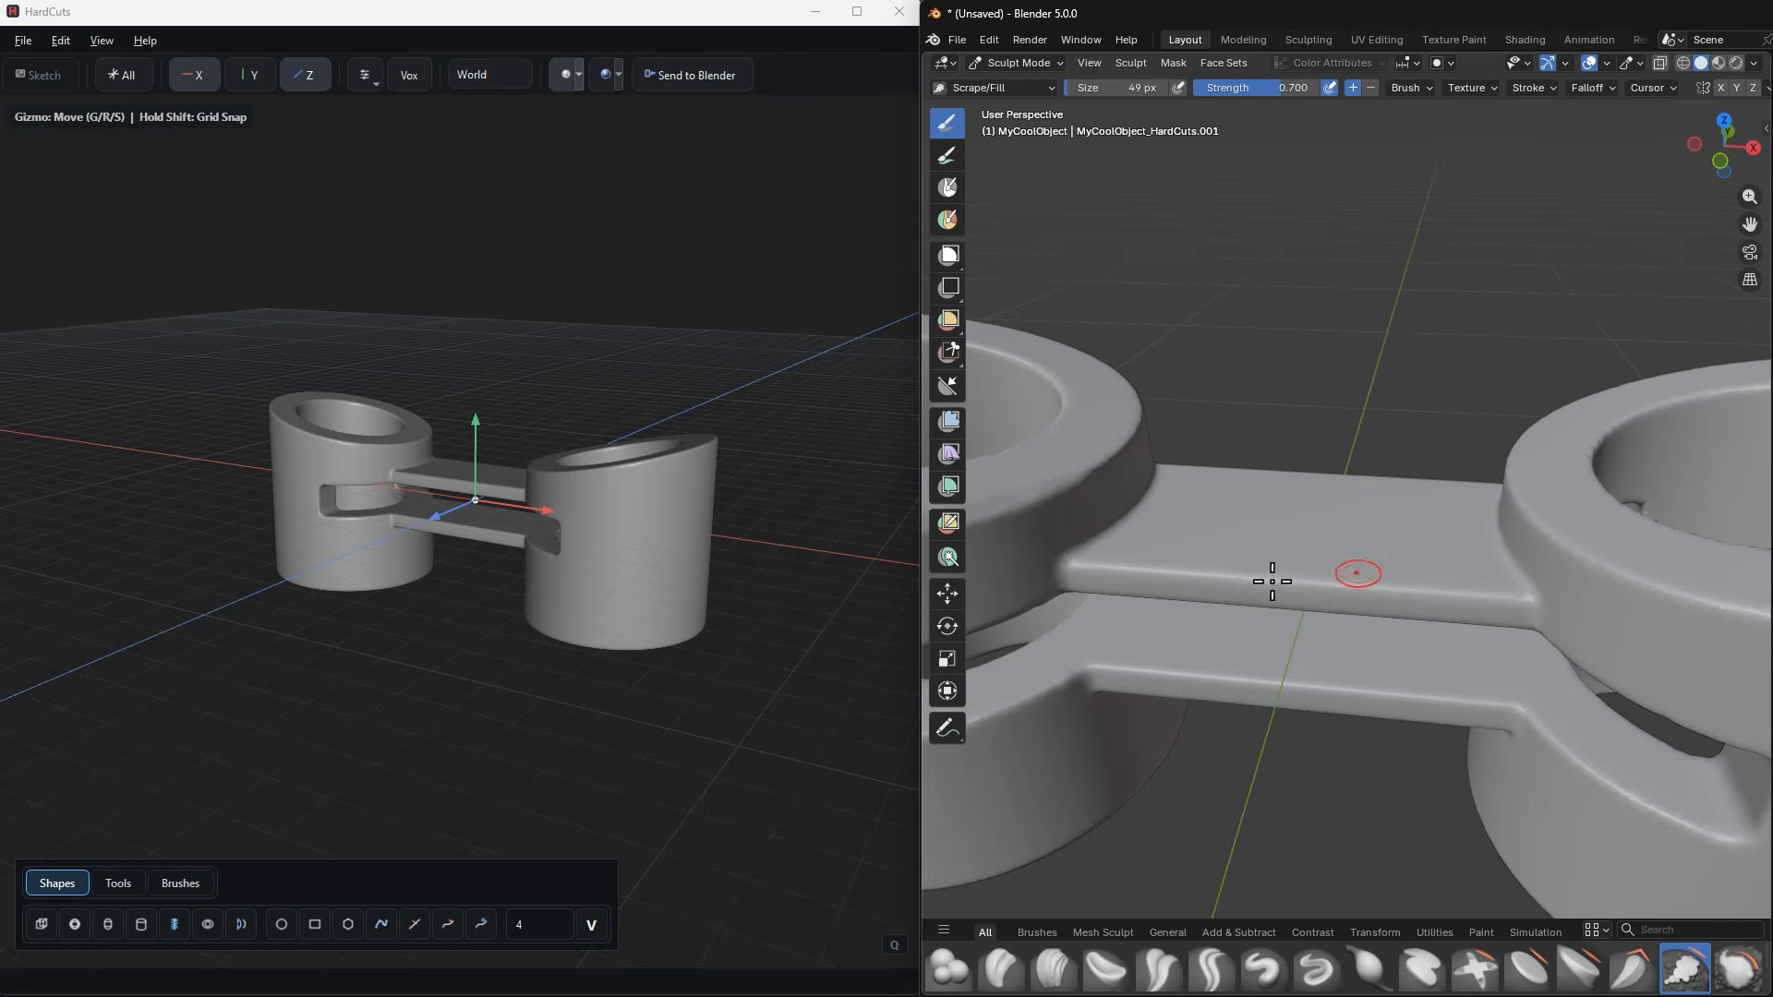
mouse_move(1273, 581)
mouse_down()
mouse_move(1223, 581)
mouse_move(1315, 582)
mouse_up()
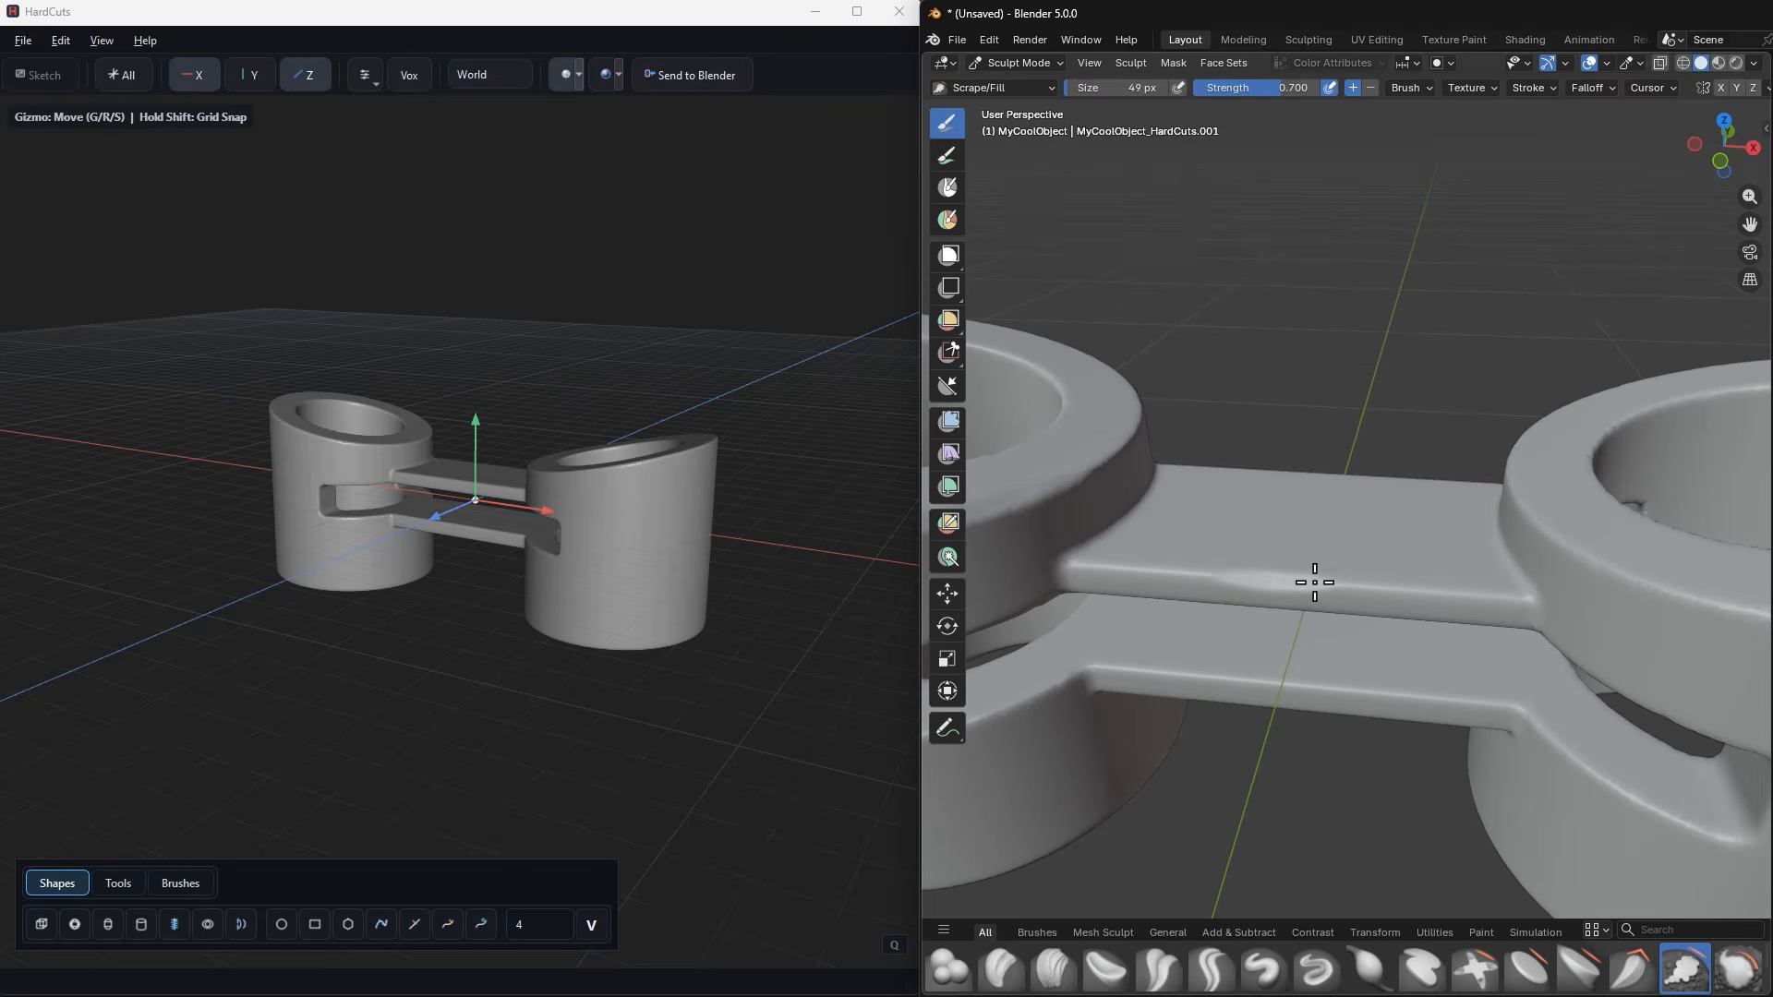
Return the sculpted object to Object Mode and send it back to HardCuts through the bridge.
scroll(1315, 582, down, 6)
middle_drag(1472, 724, 1445, 716)
scroll(1442, 713, up, 2)
key(ctrl+Tab)
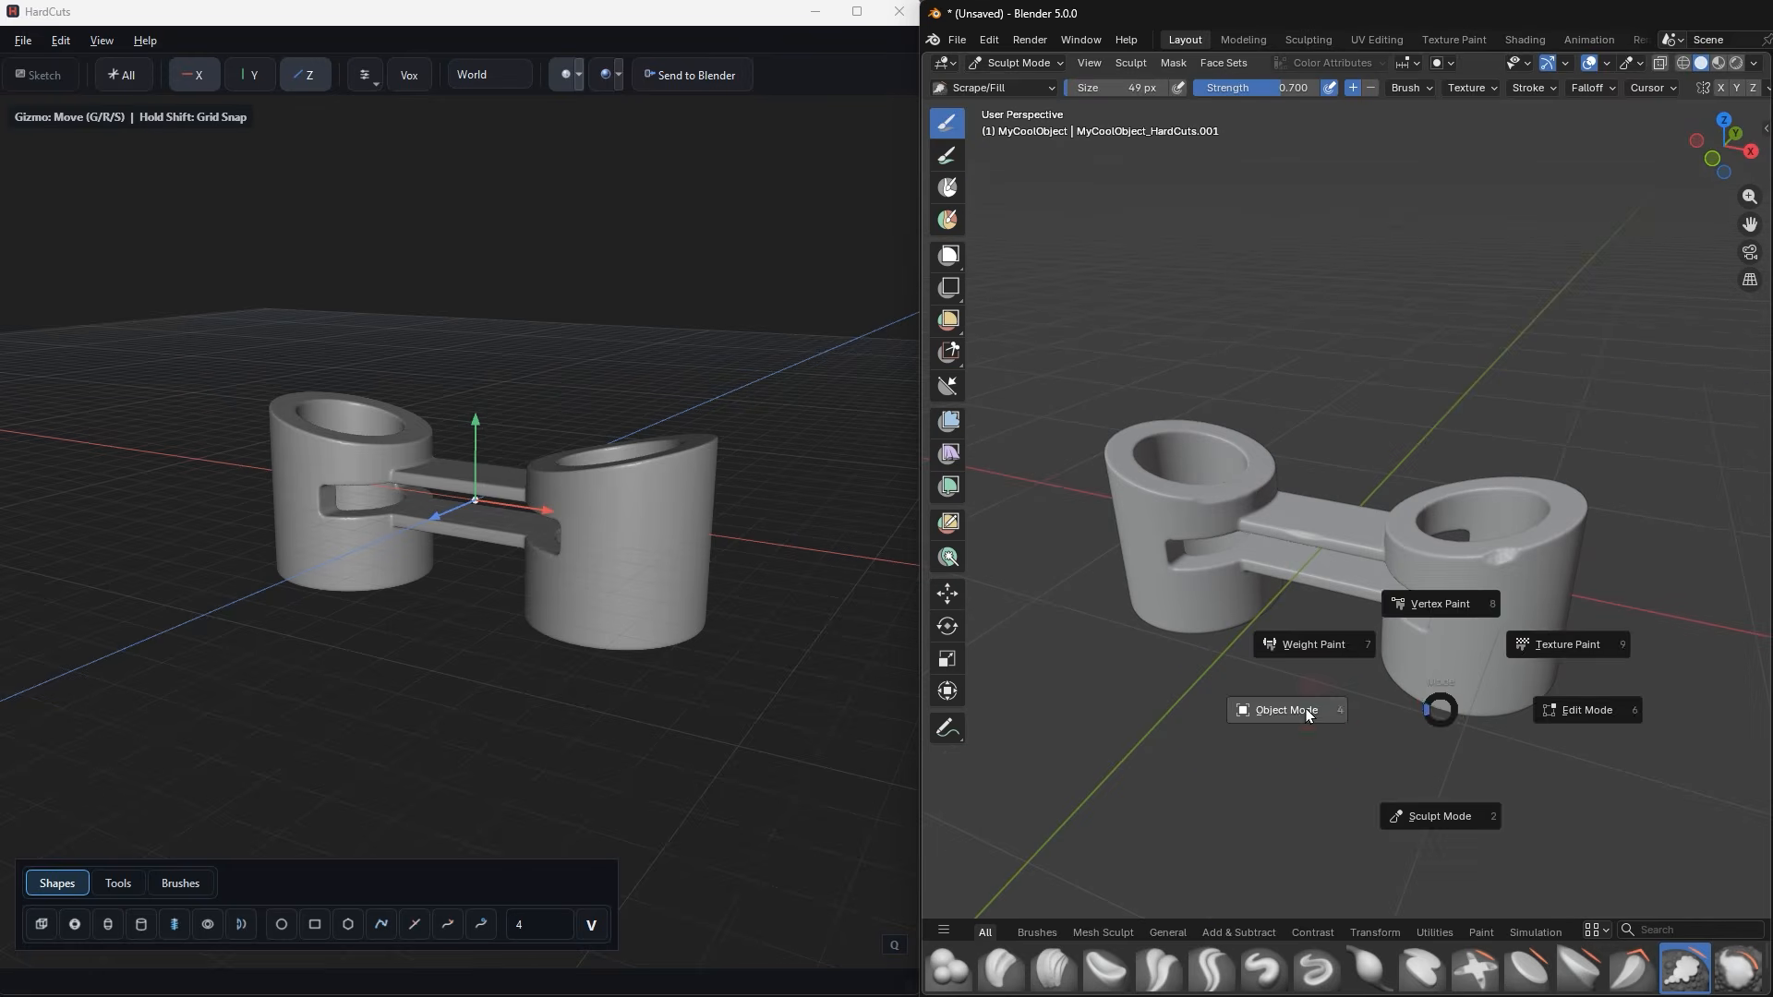
click(1305, 711)
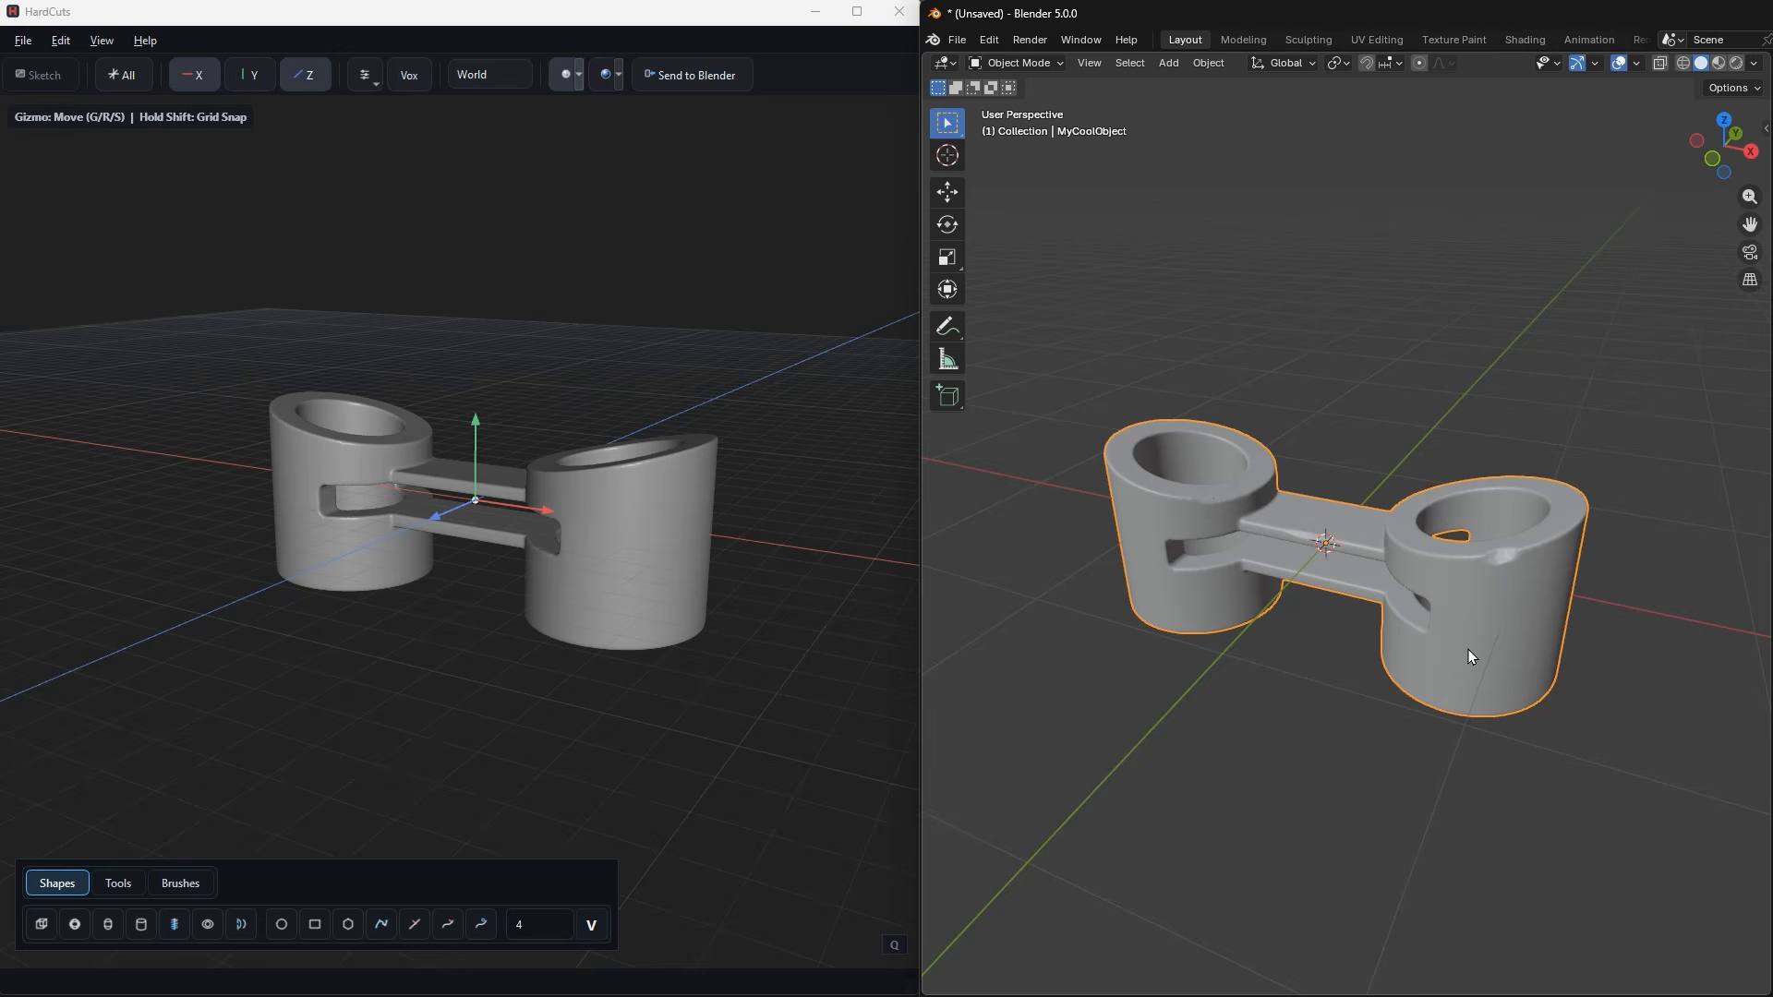
scroll(1468, 650, up, 1)
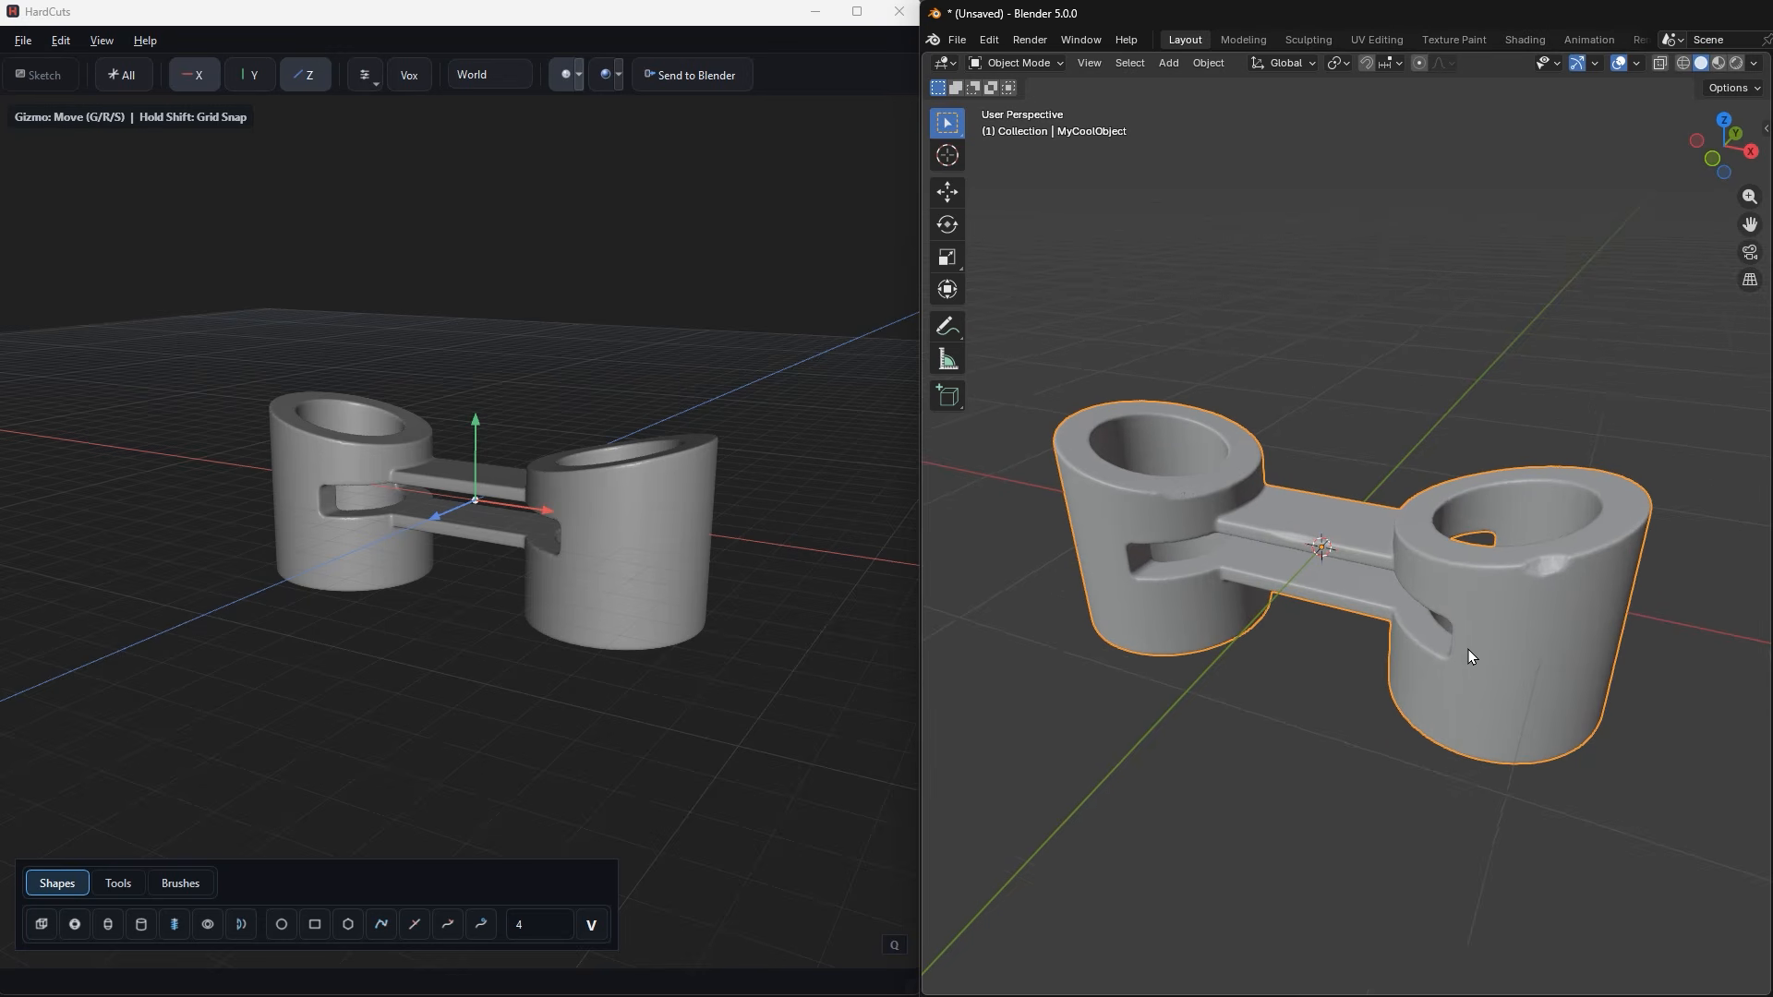
key(n)
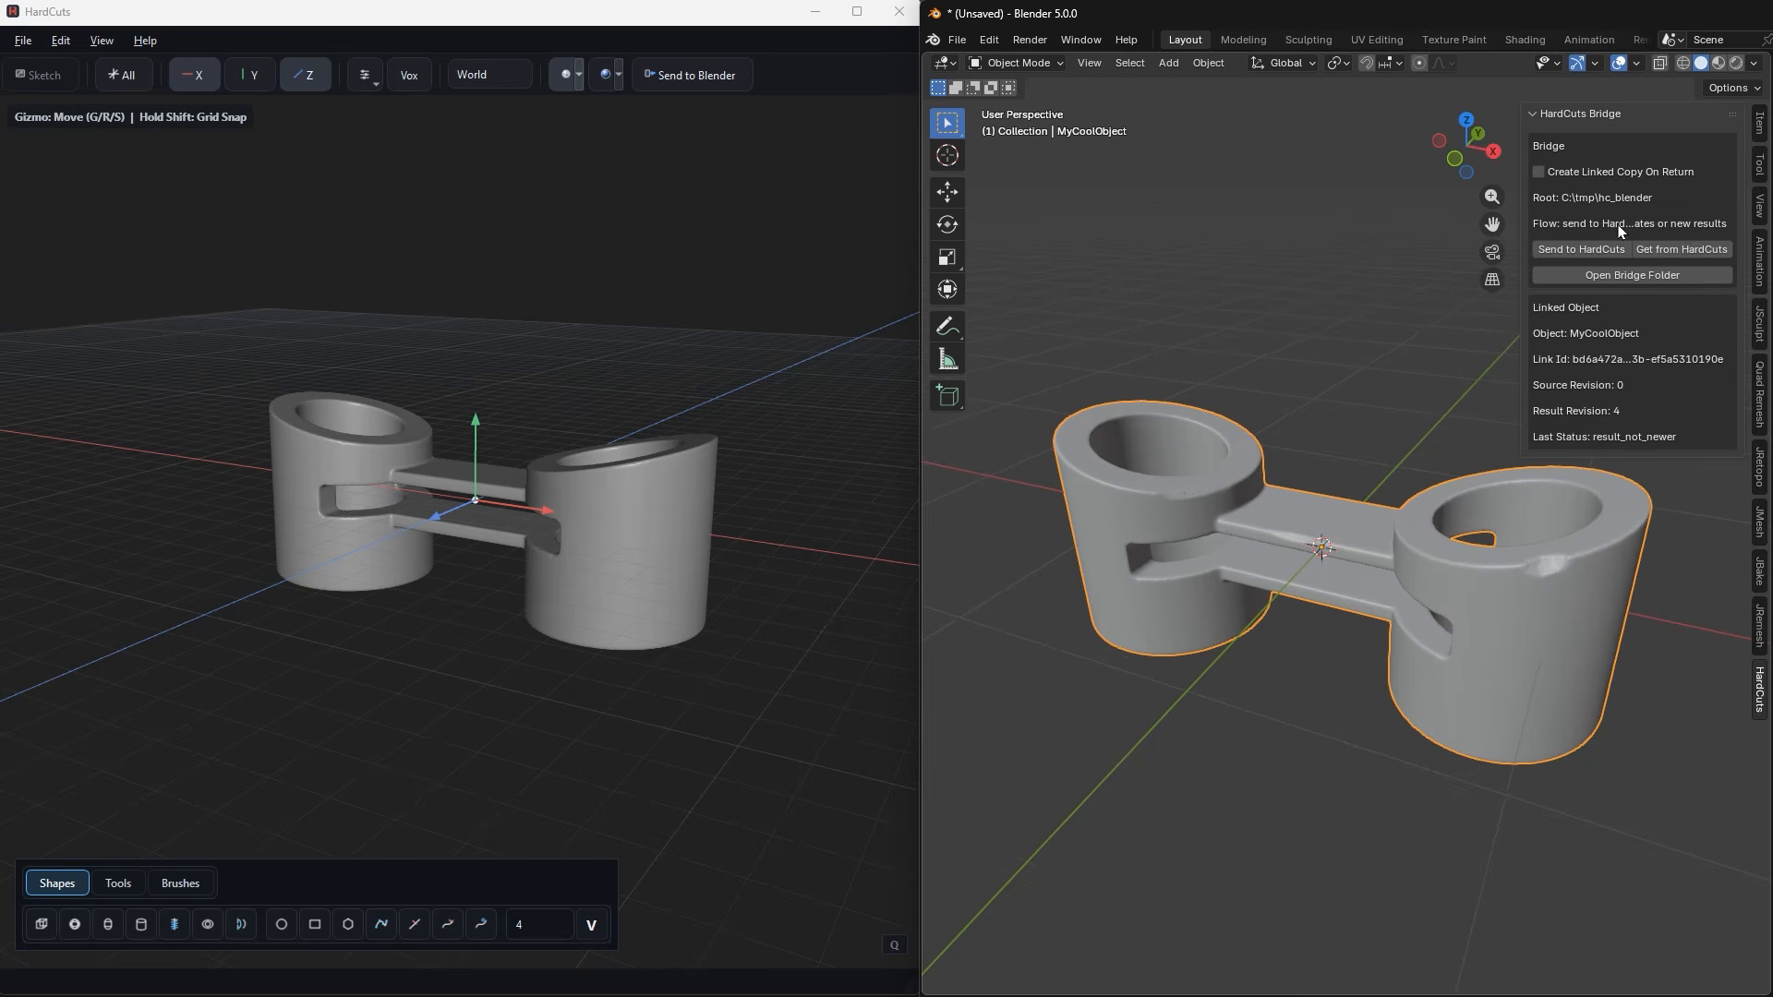
click(1592, 251)
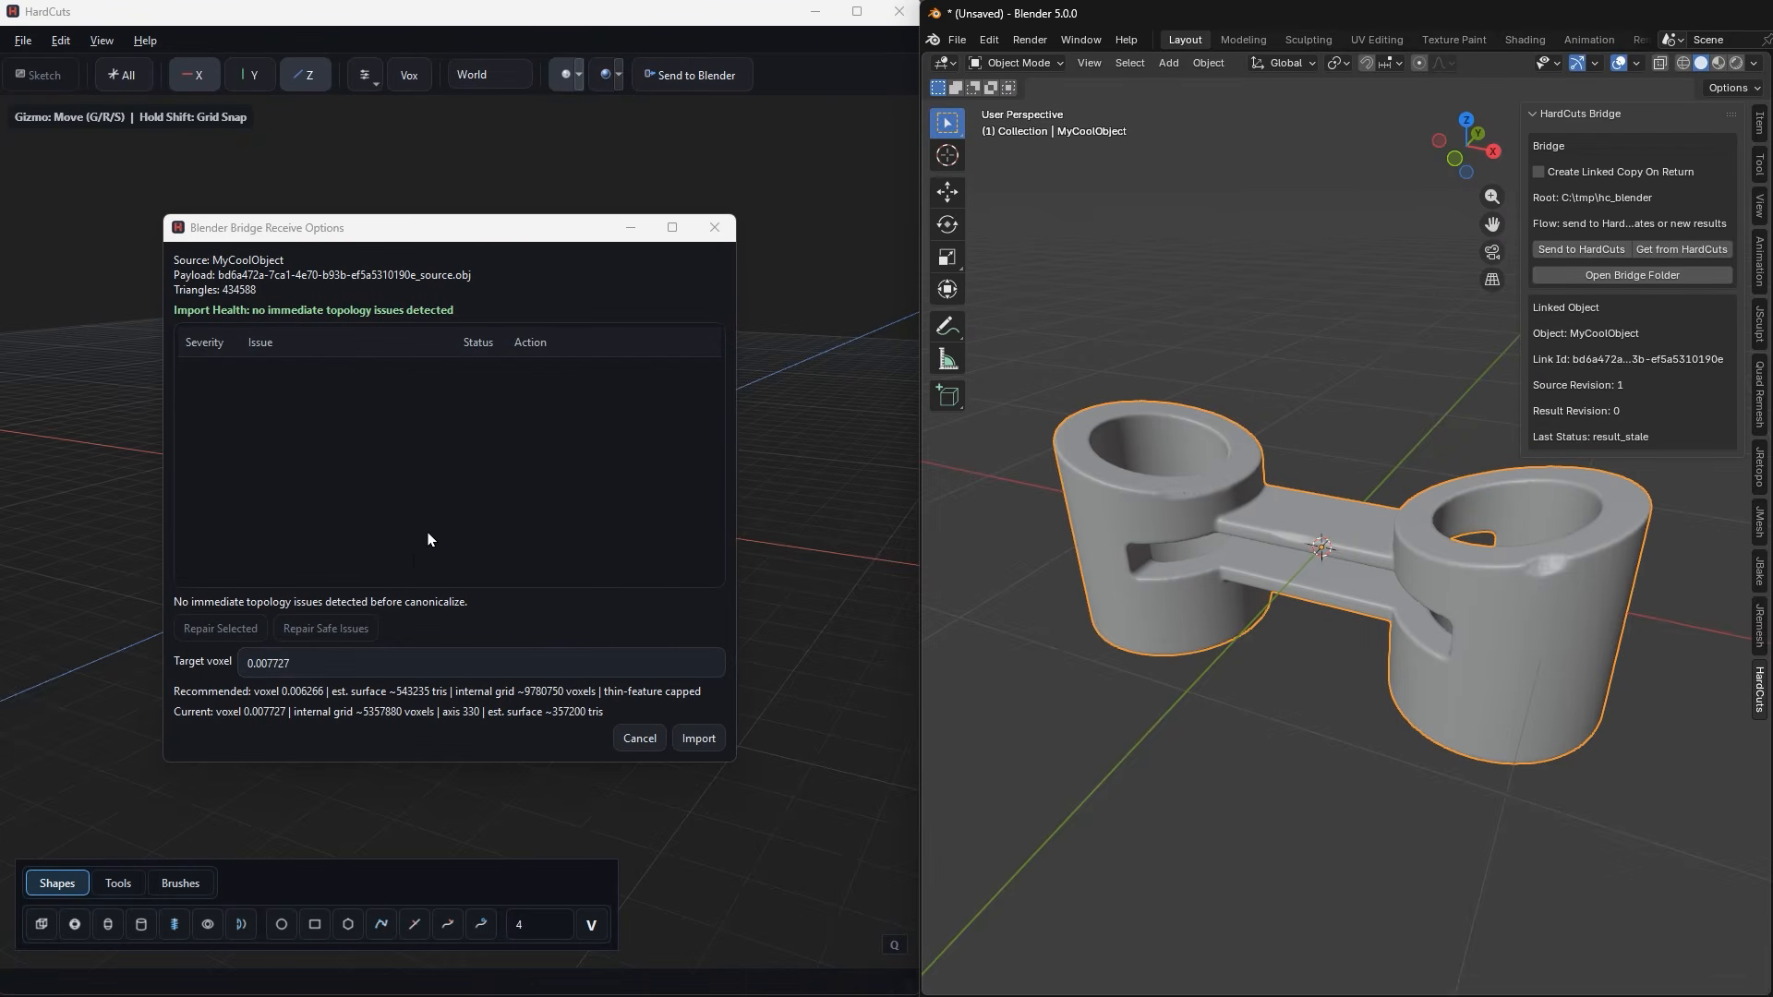
Set the target voxel size to 0.005409 and import the sculpted object into HardCuts.
scroll(316, 660, down, 1)
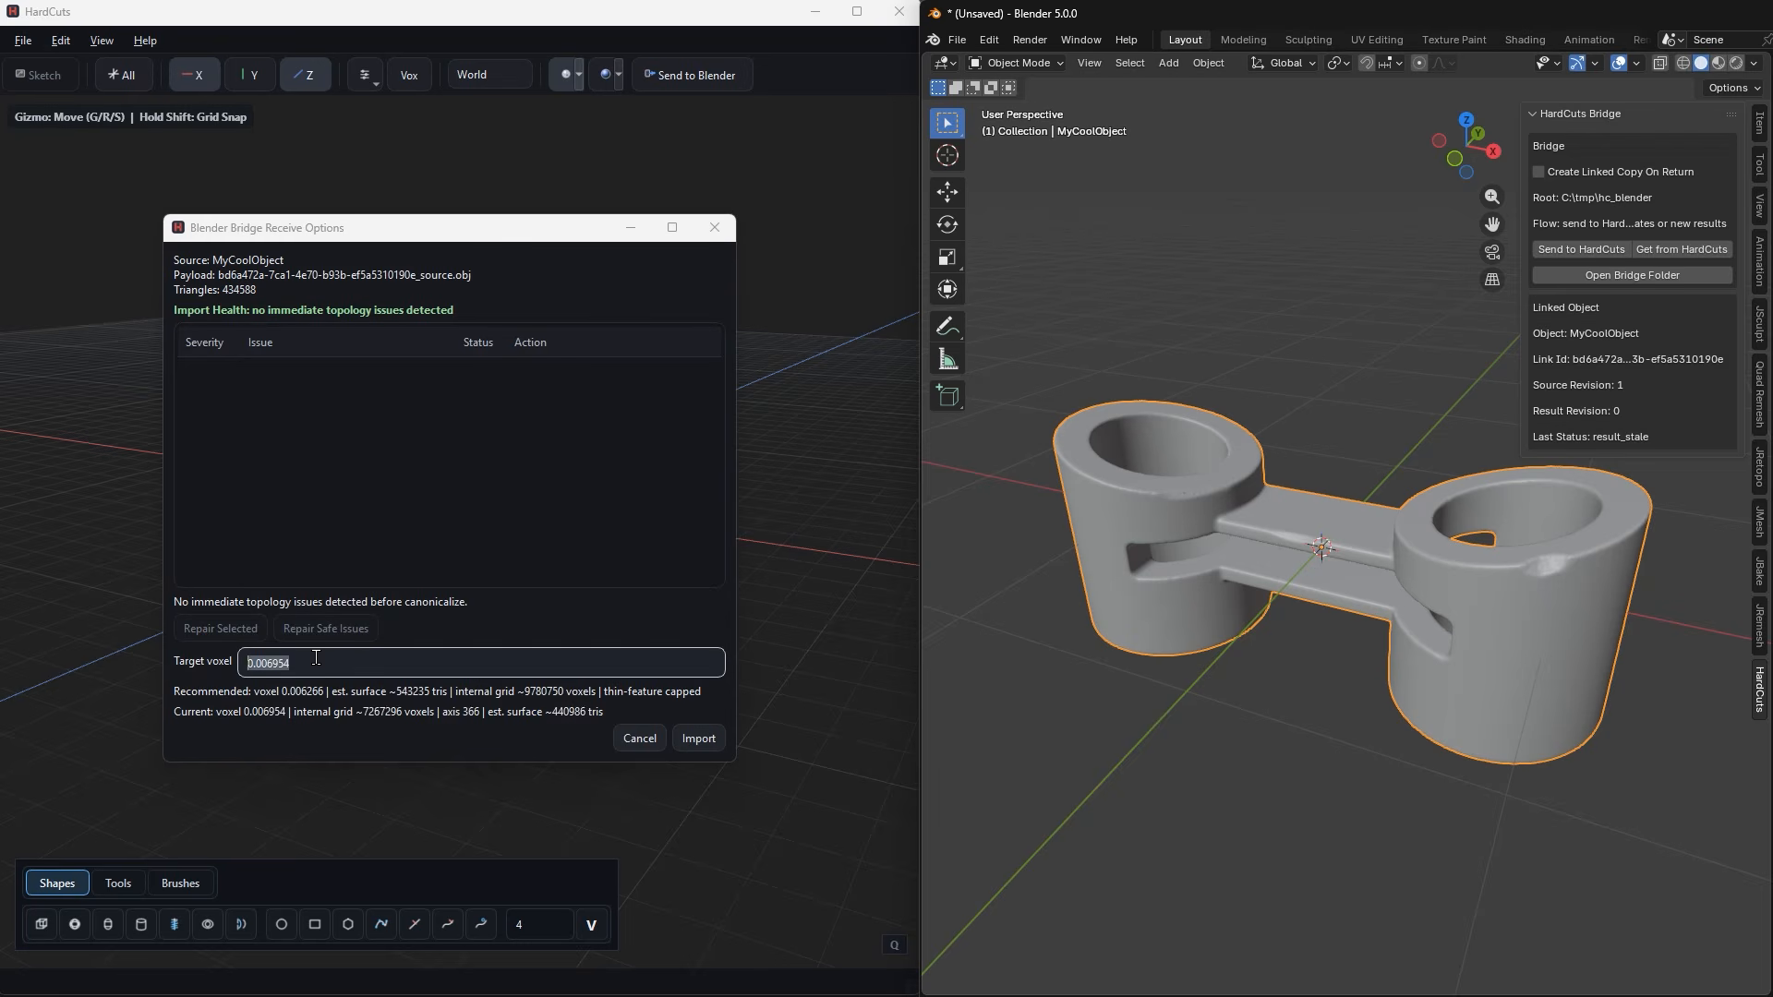
scroll(316, 658, down, 1)
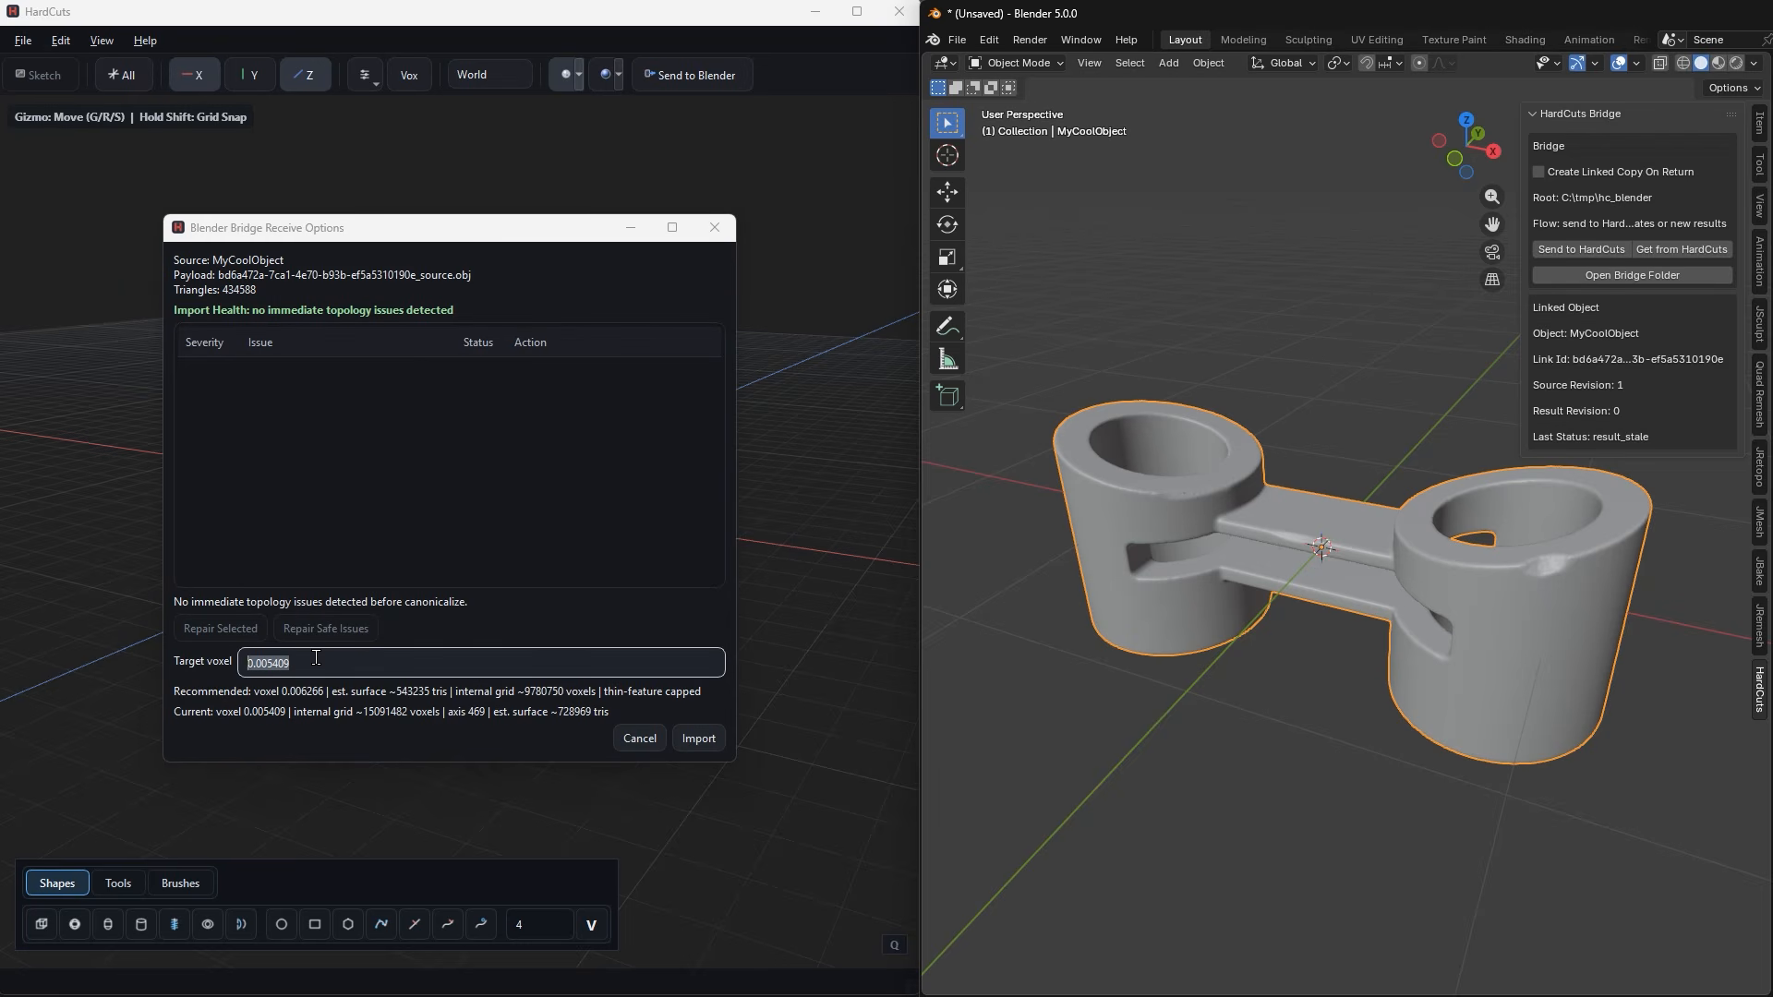
click(699, 738)
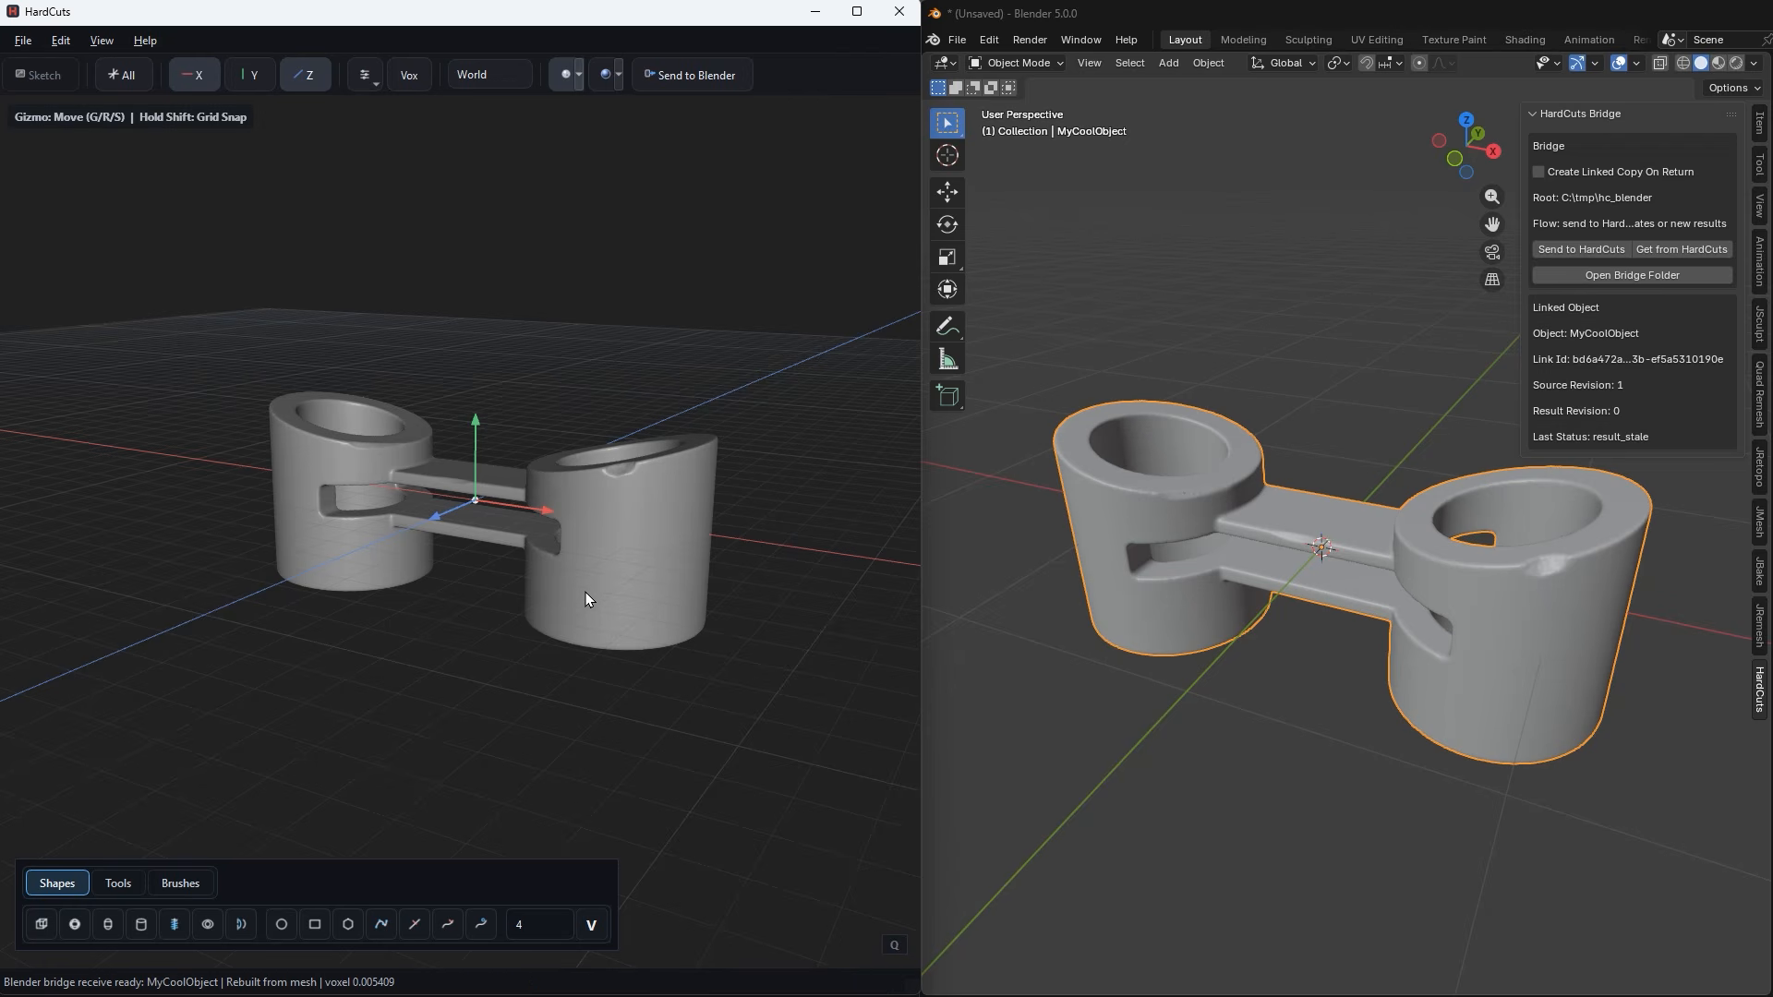
middle_drag(585, 591, 600, 617)
scroll(600, 614, up, 4)
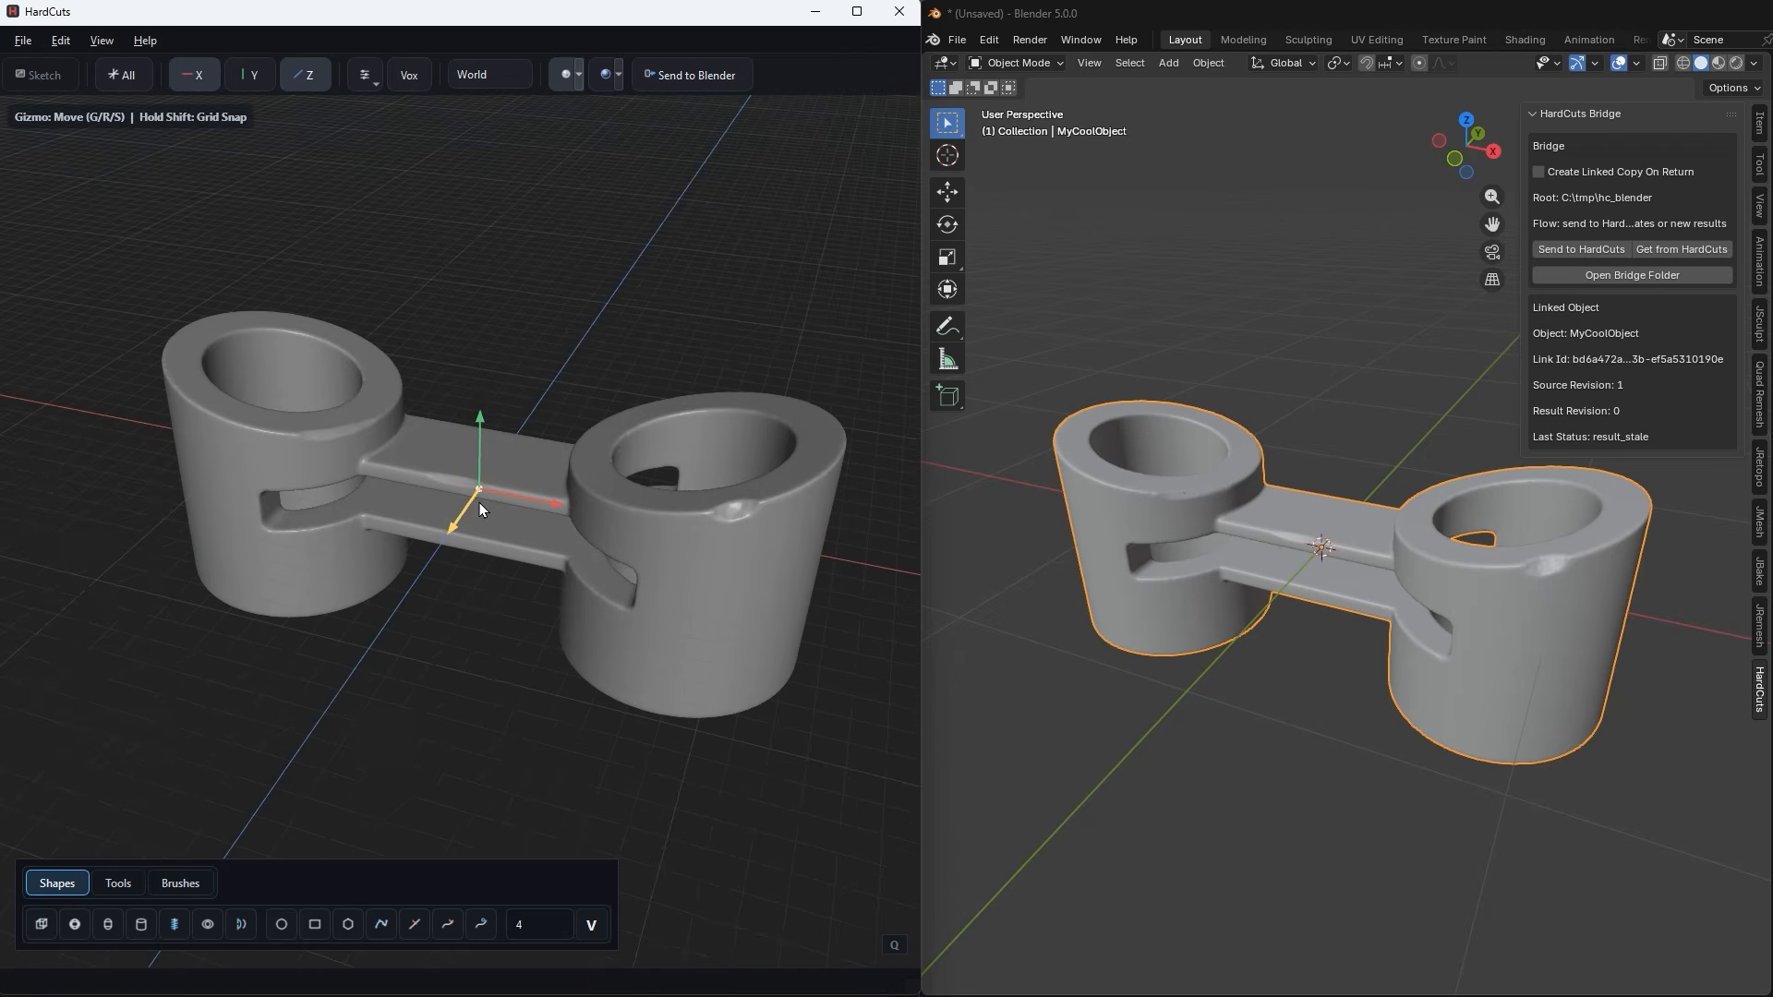
scroll(609, 629, down, 1)
middle_drag(609, 627, 576, 633)
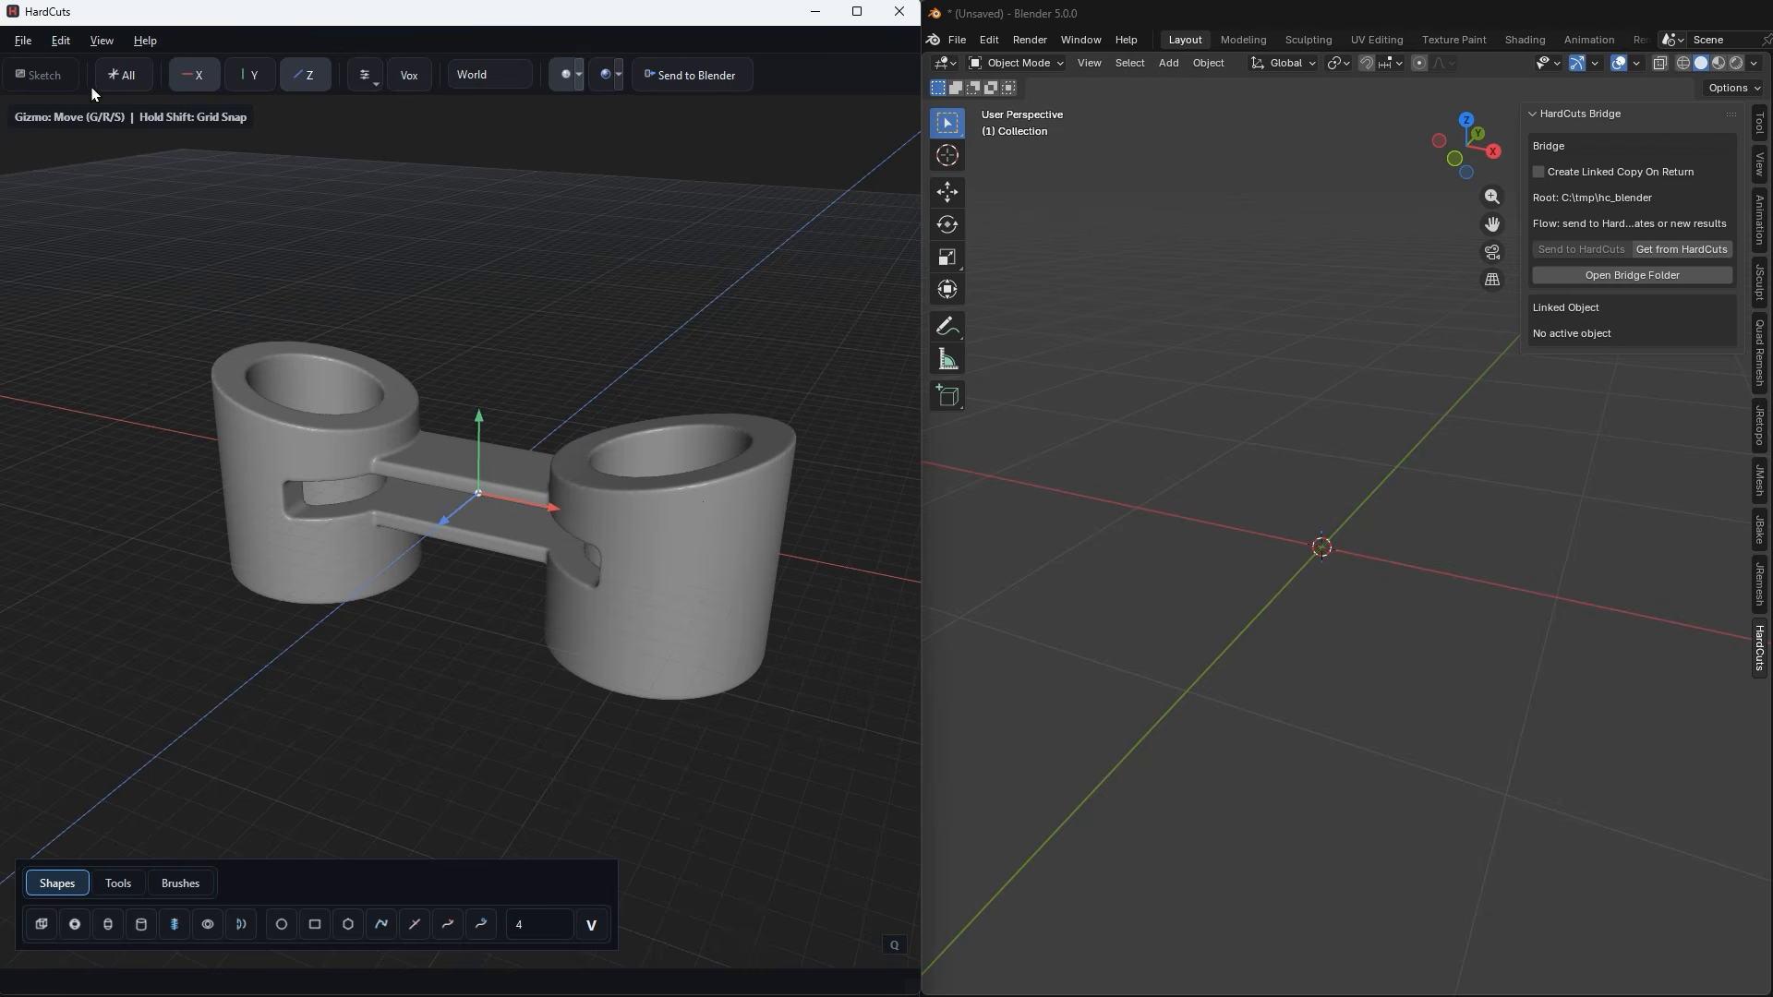
Start a Quad Remesh export of the selected mesh in HardCuts, with 3 smoothing steps and Blender as the destination.
click(26, 42)
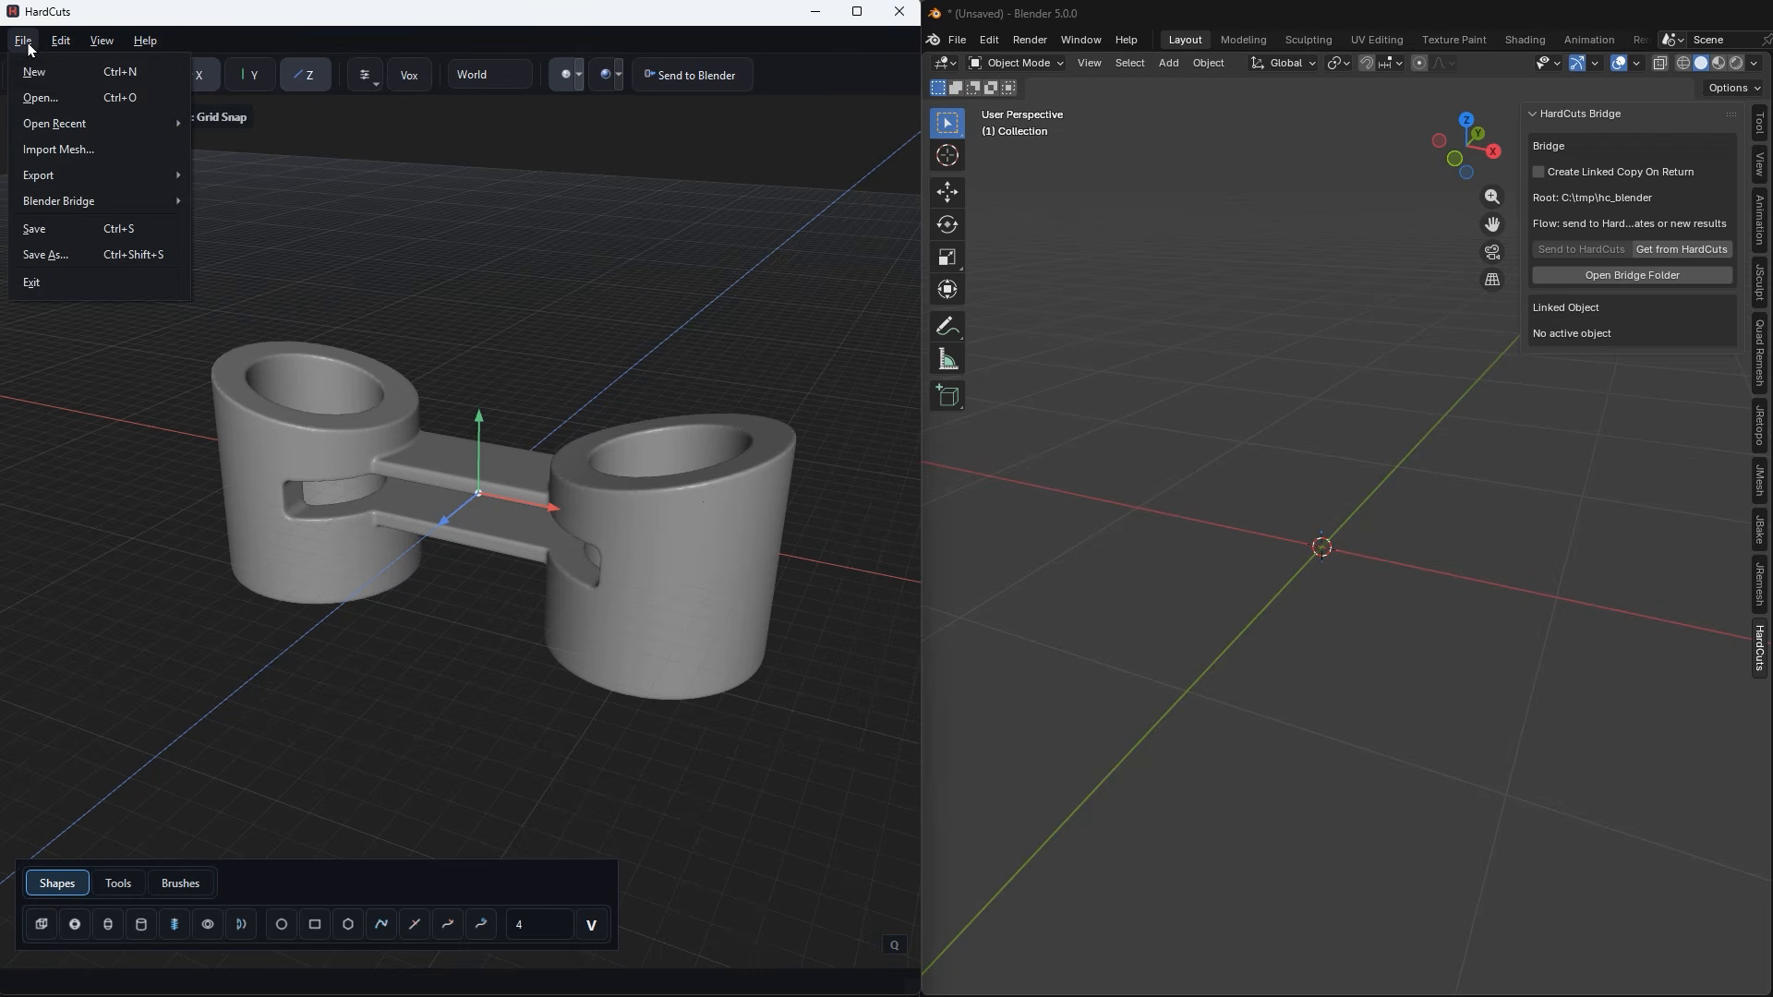
mouse_move(51, 175)
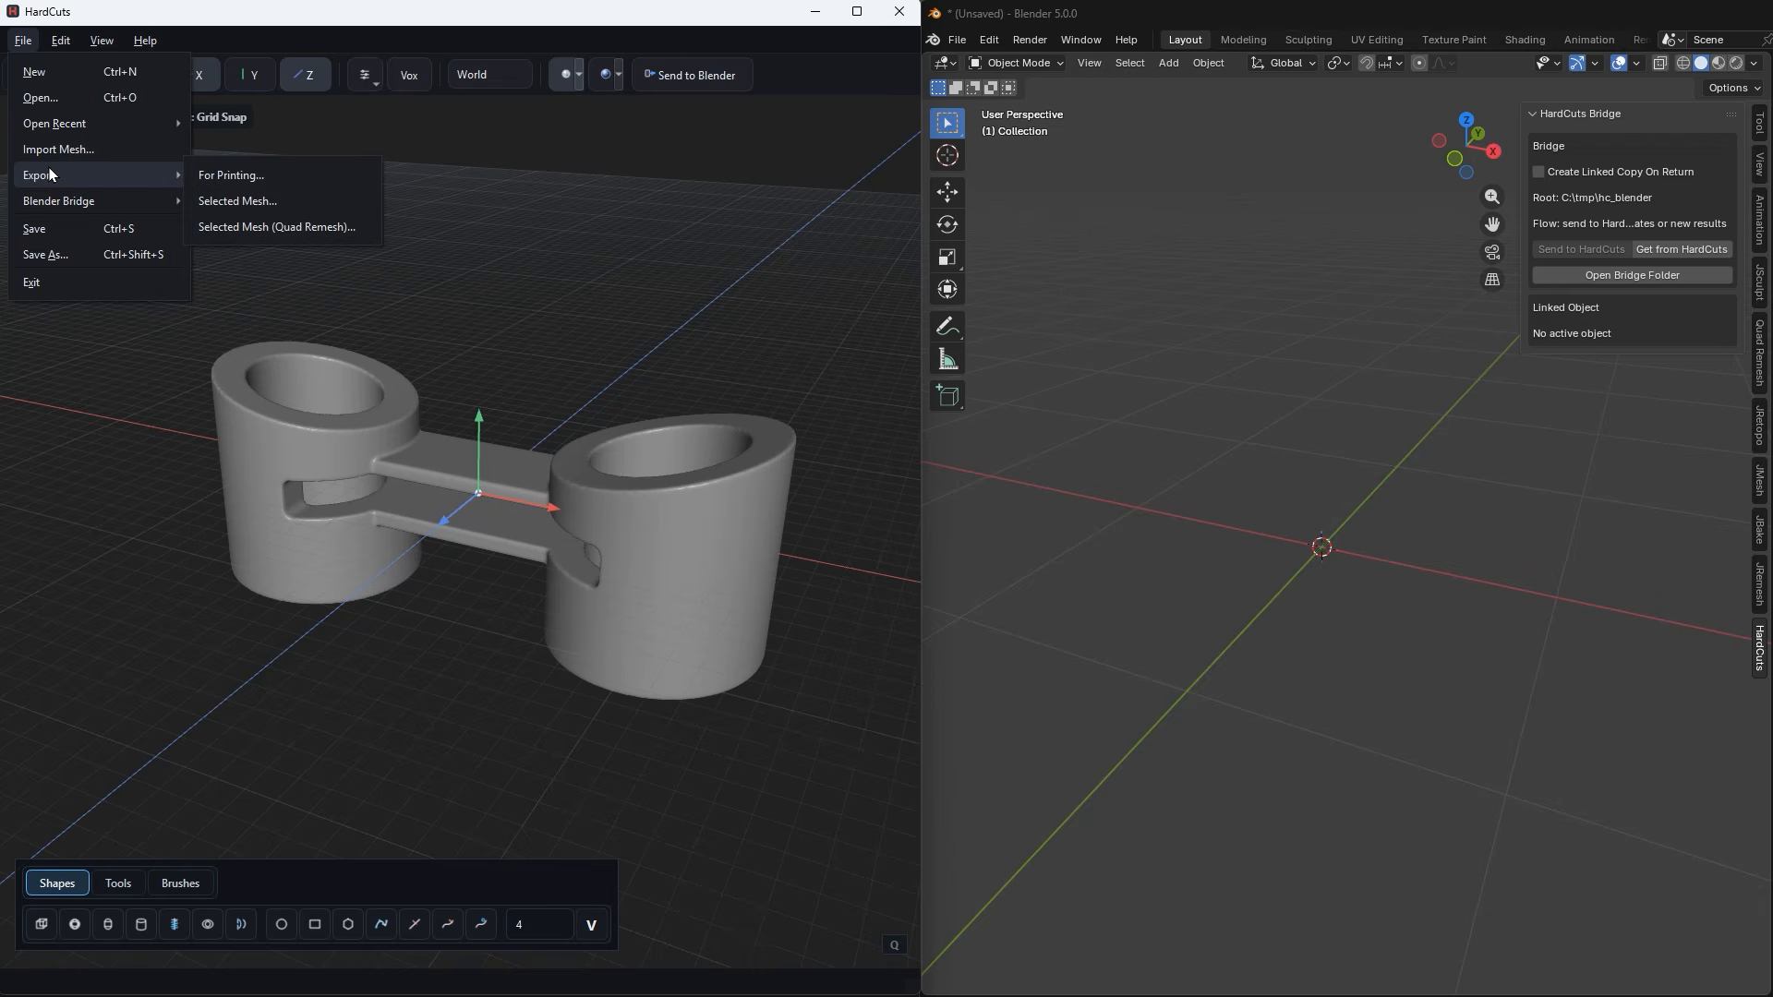
click(275, 228)
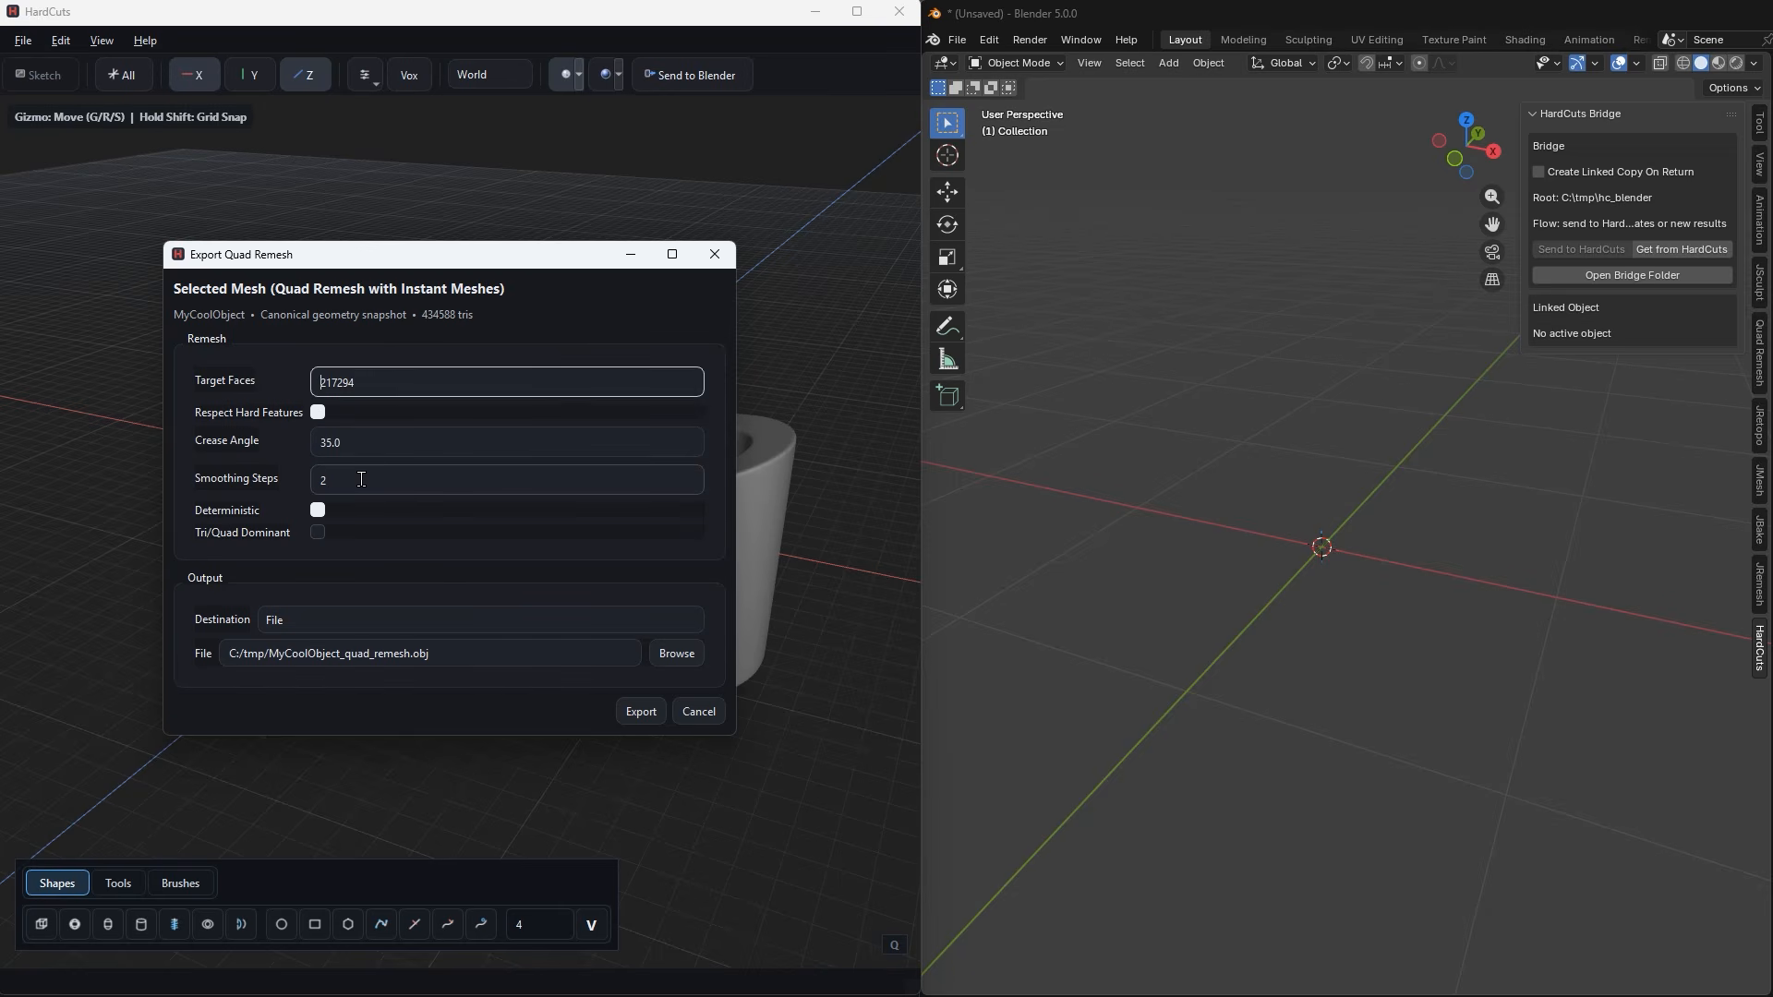
scroll(362, 479, up, 1)
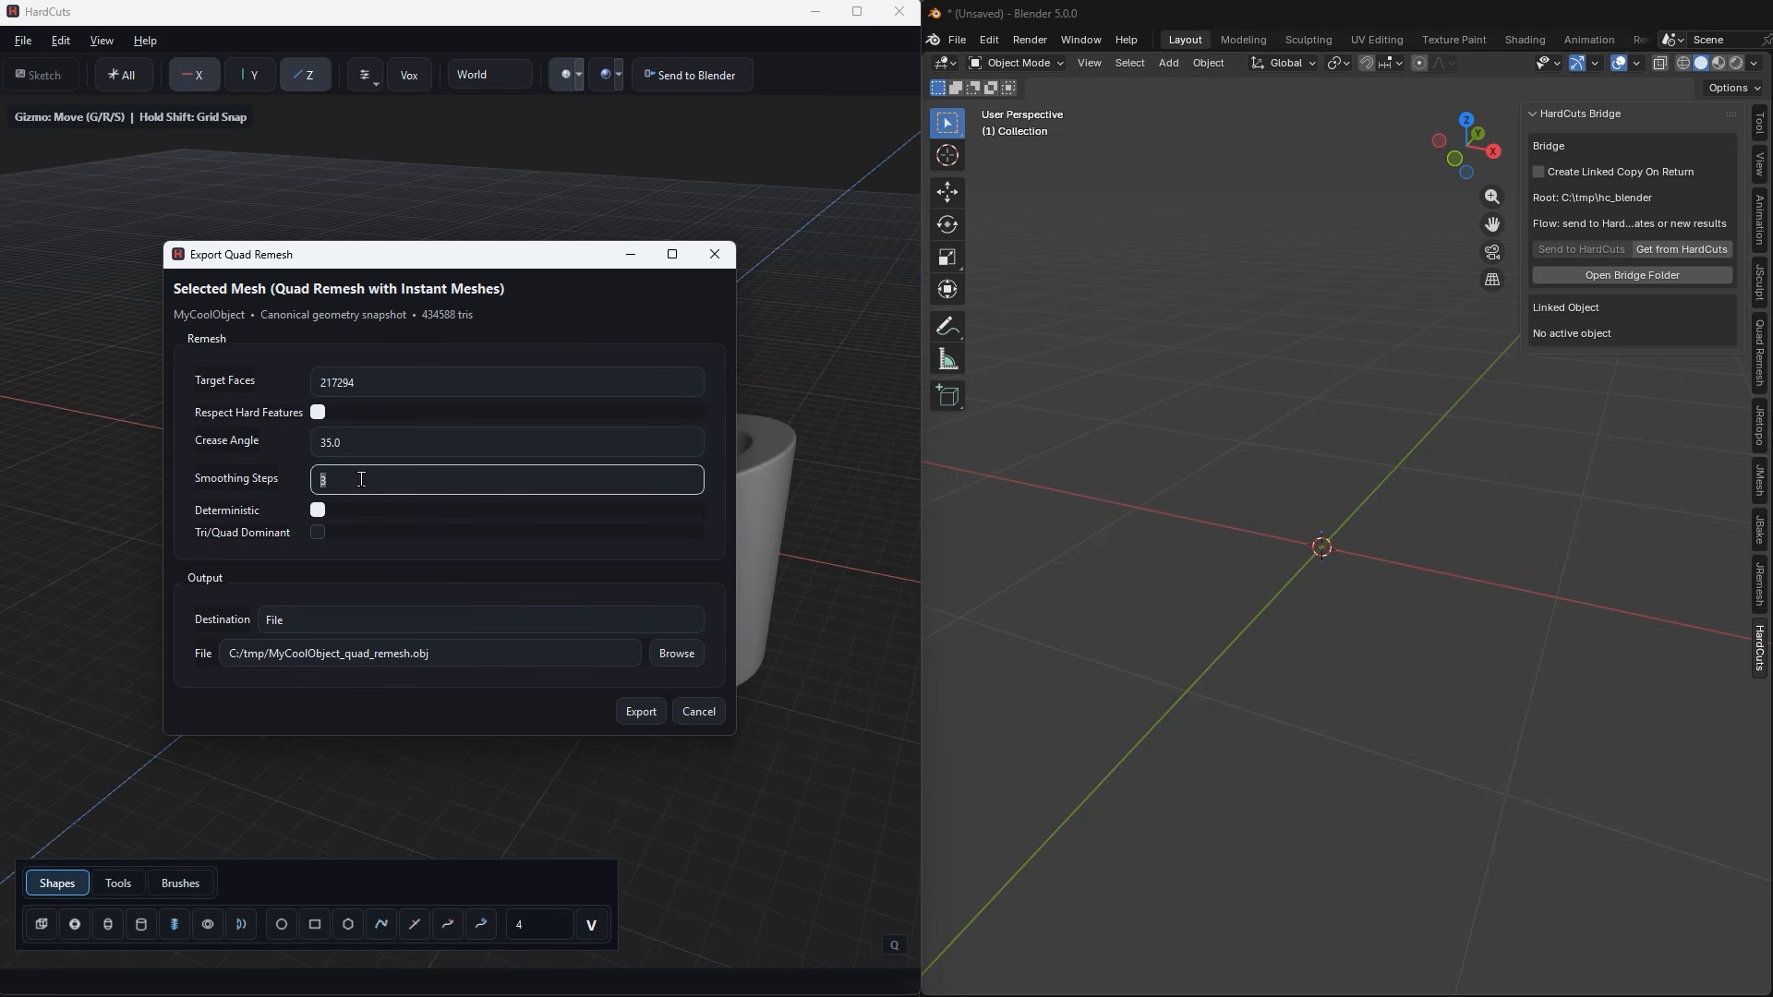
click(320, 625)
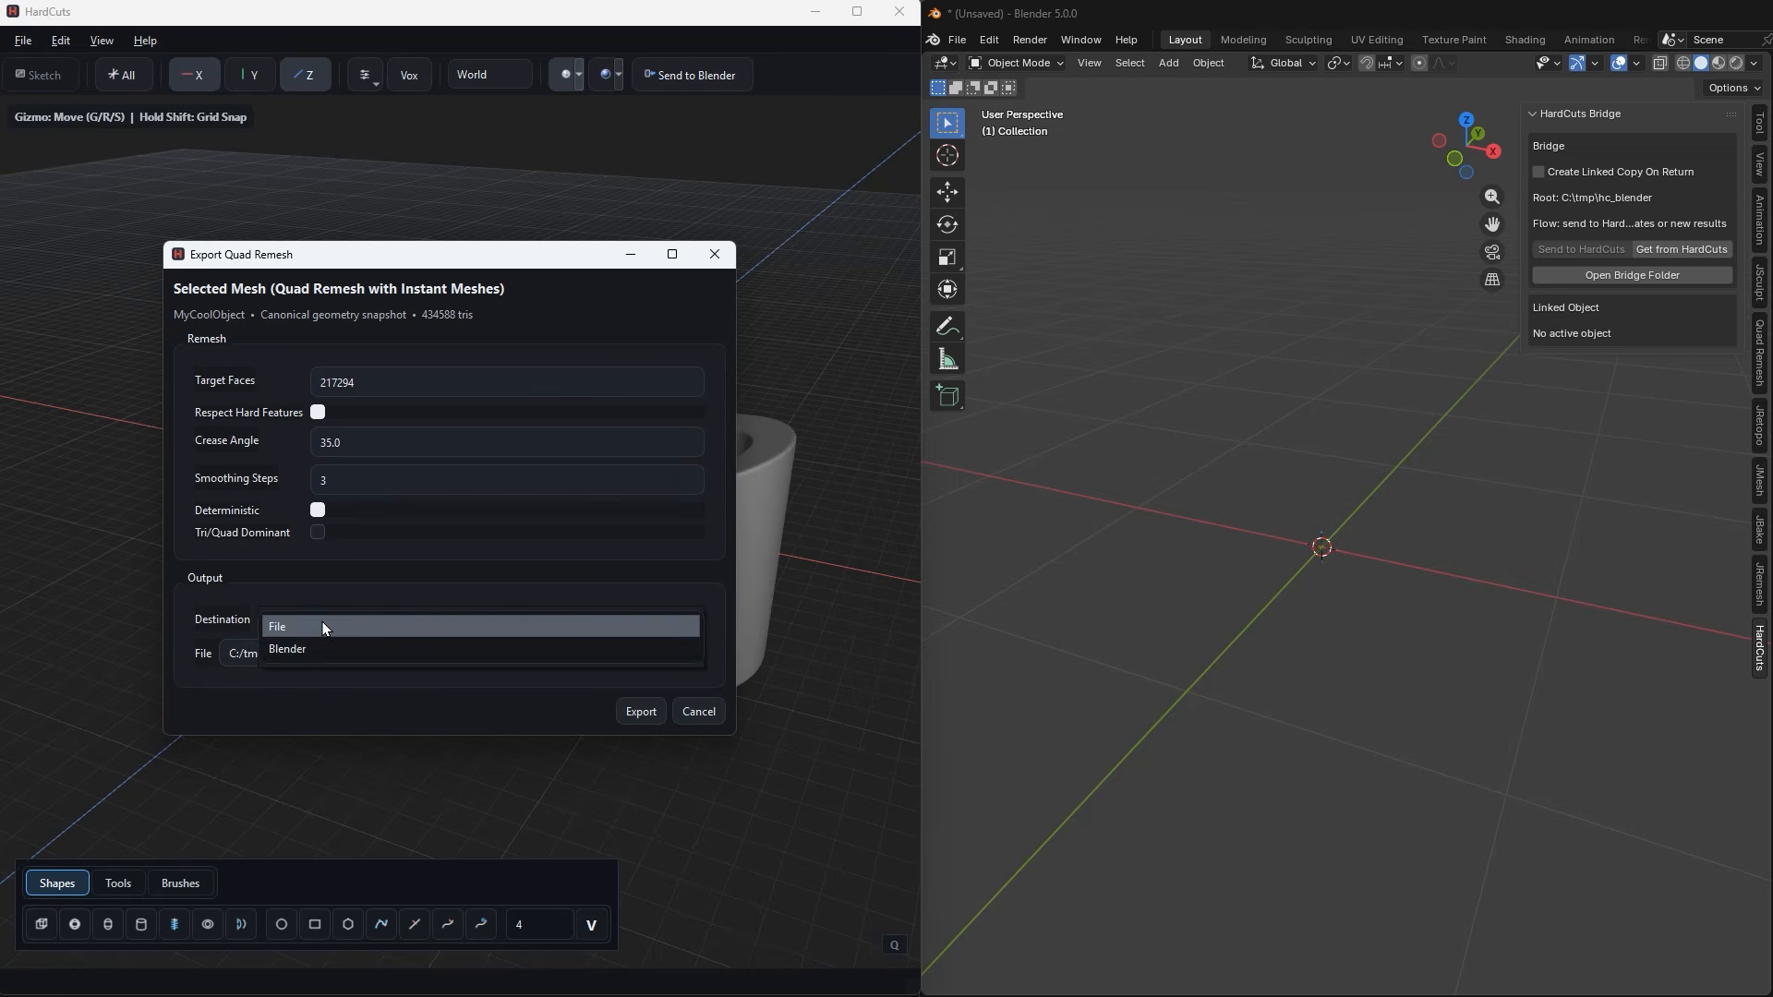
click(303, 645)
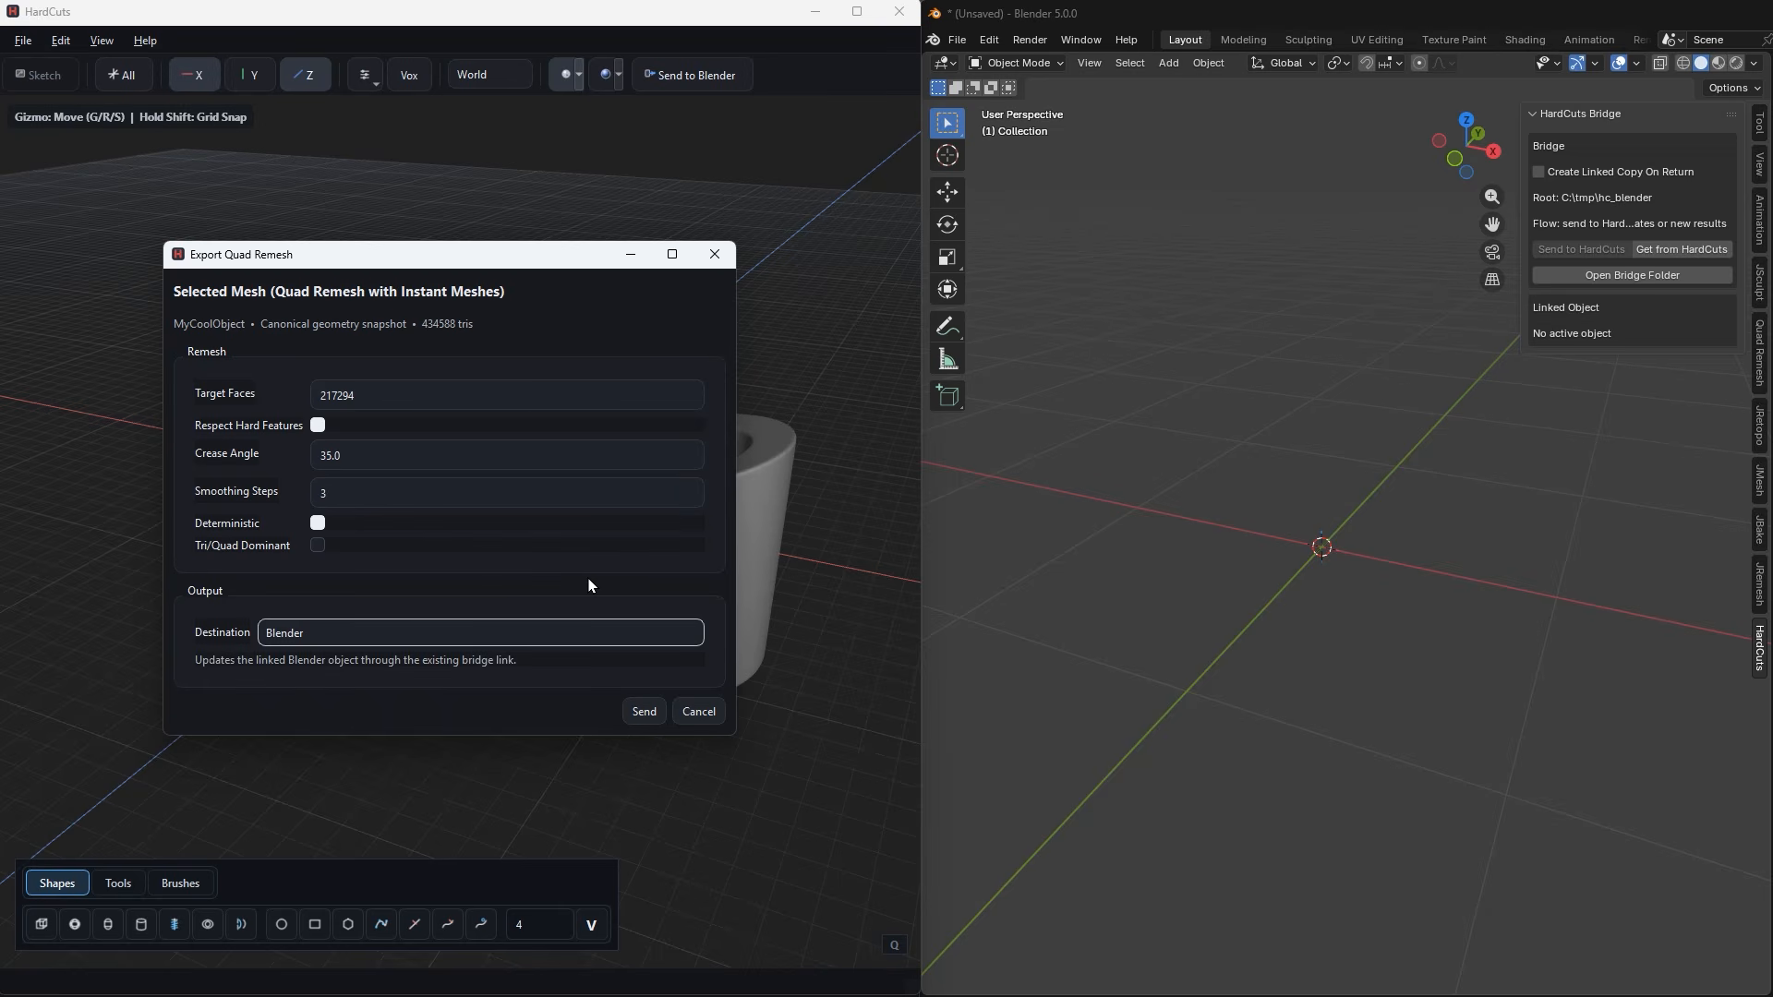
Set the remesh target to 15000 faces, send it through the bridge, and switch to Blender to import it.
click(379, 395)
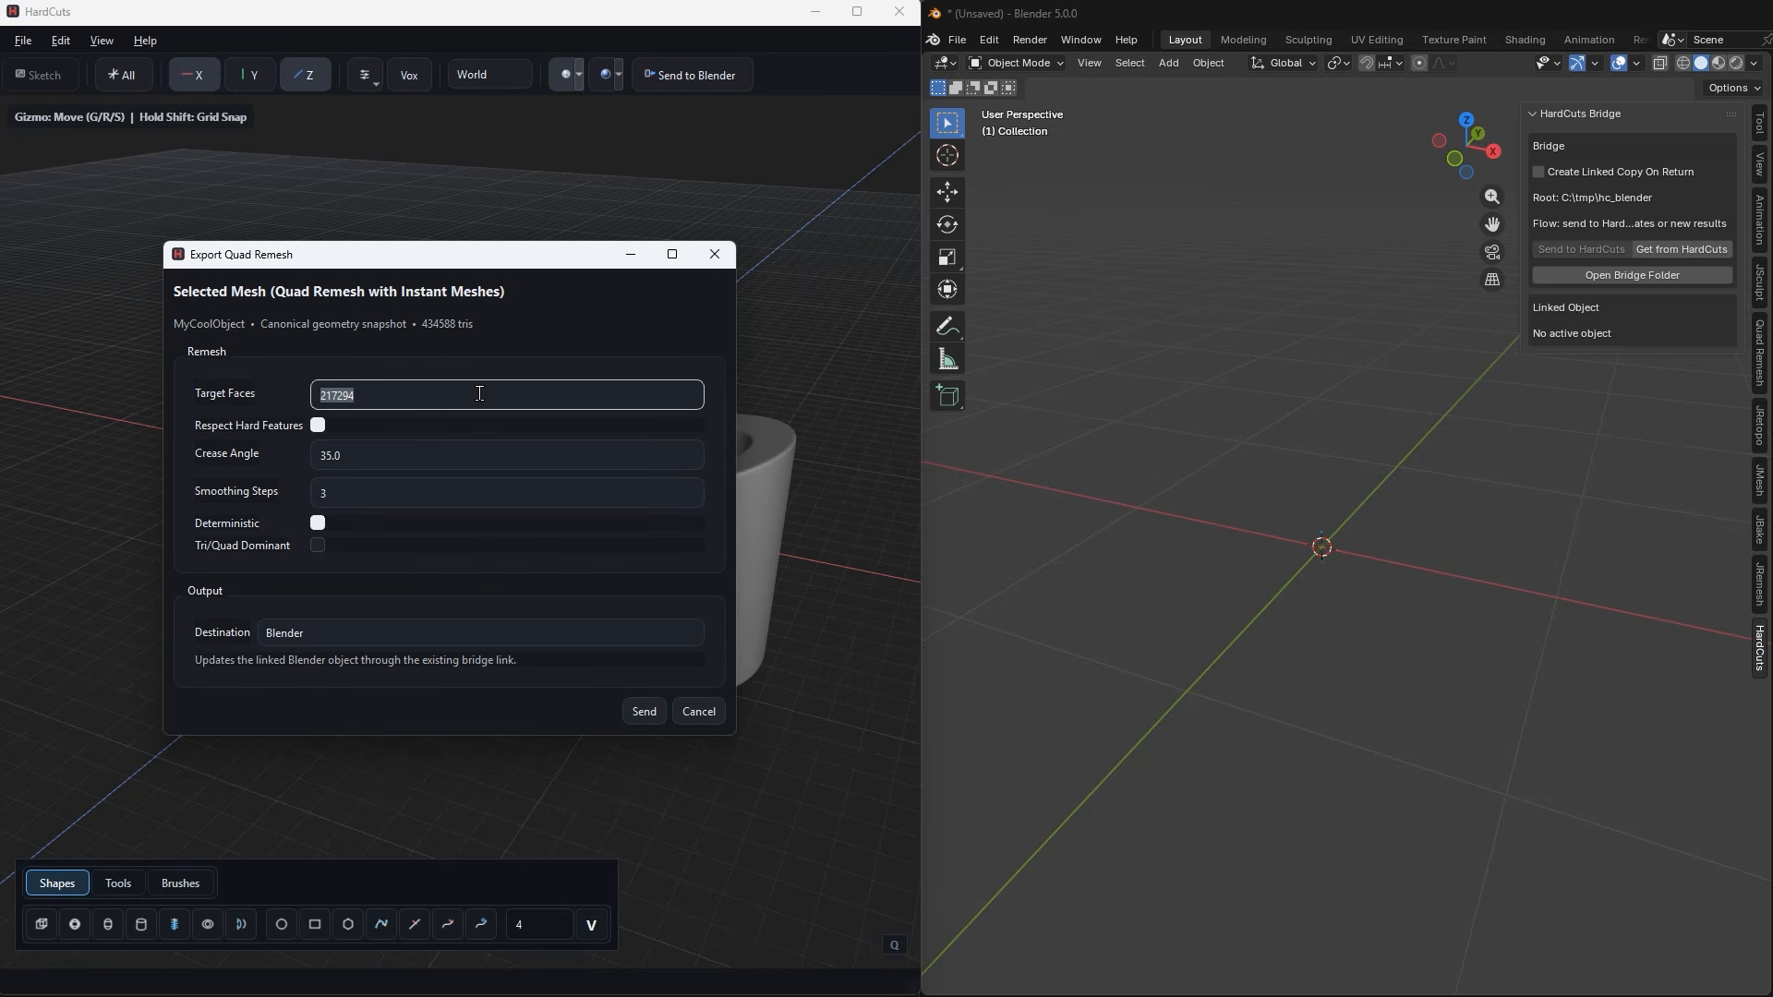
text(15000)
click(647, 713)
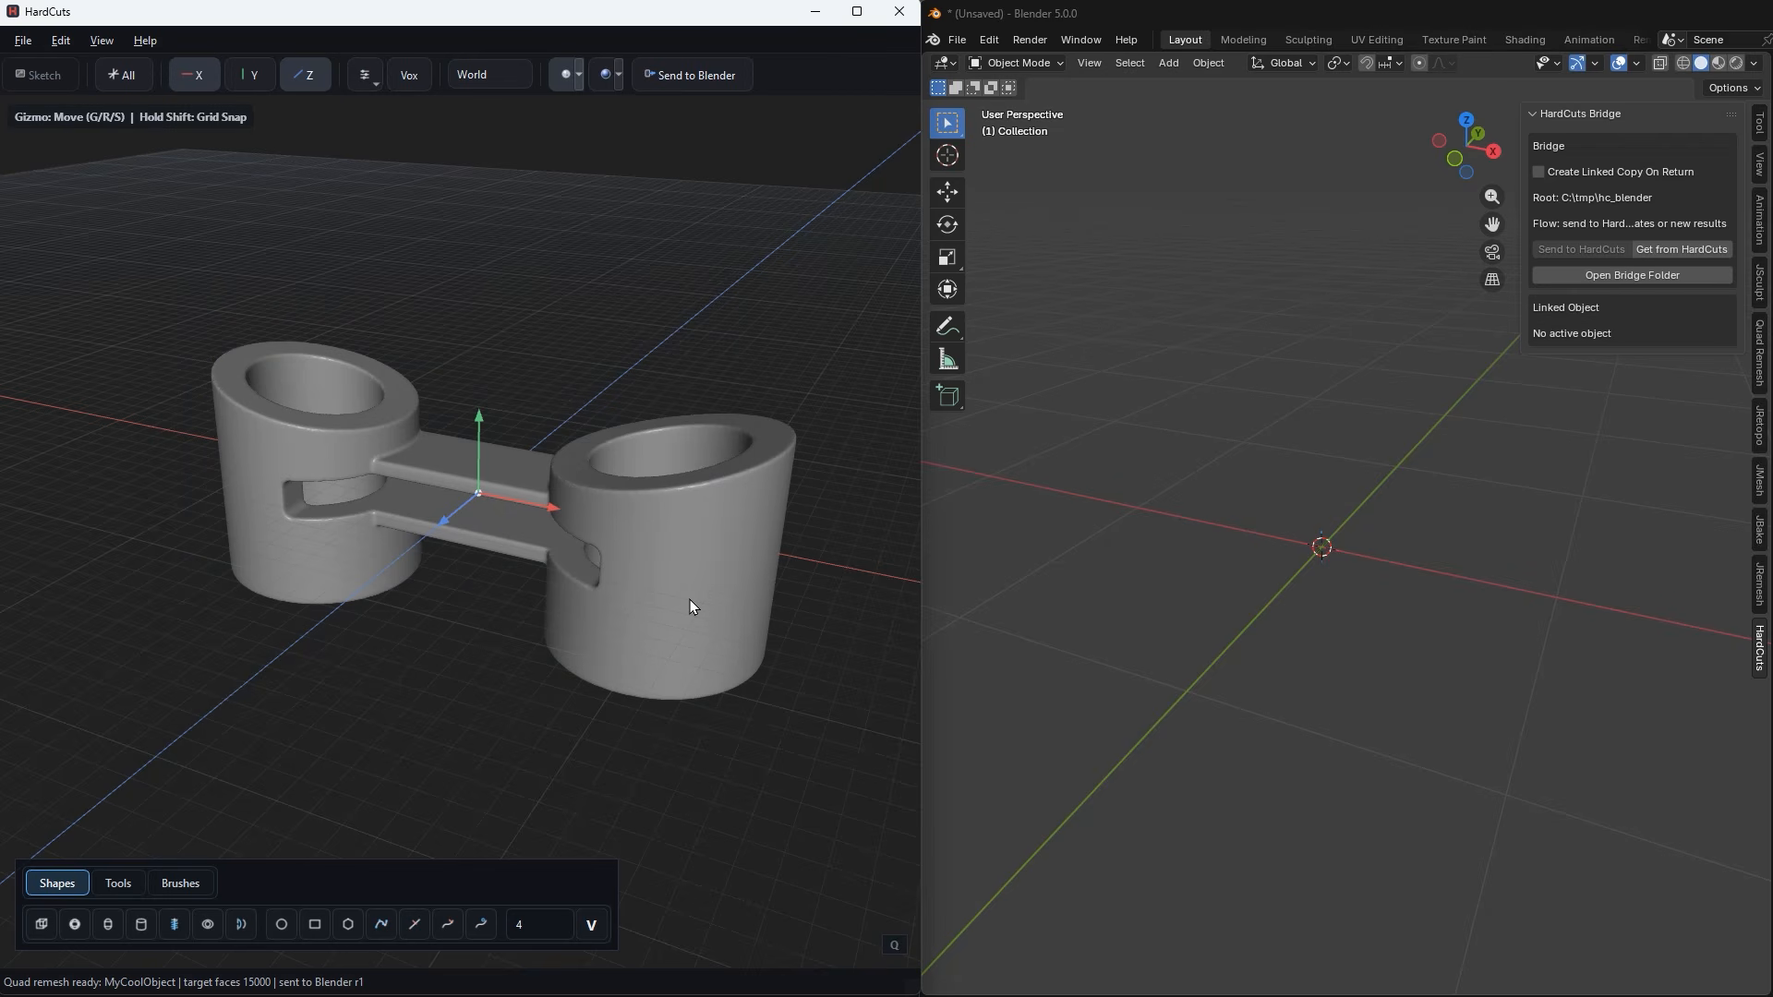
click(1511, 511)
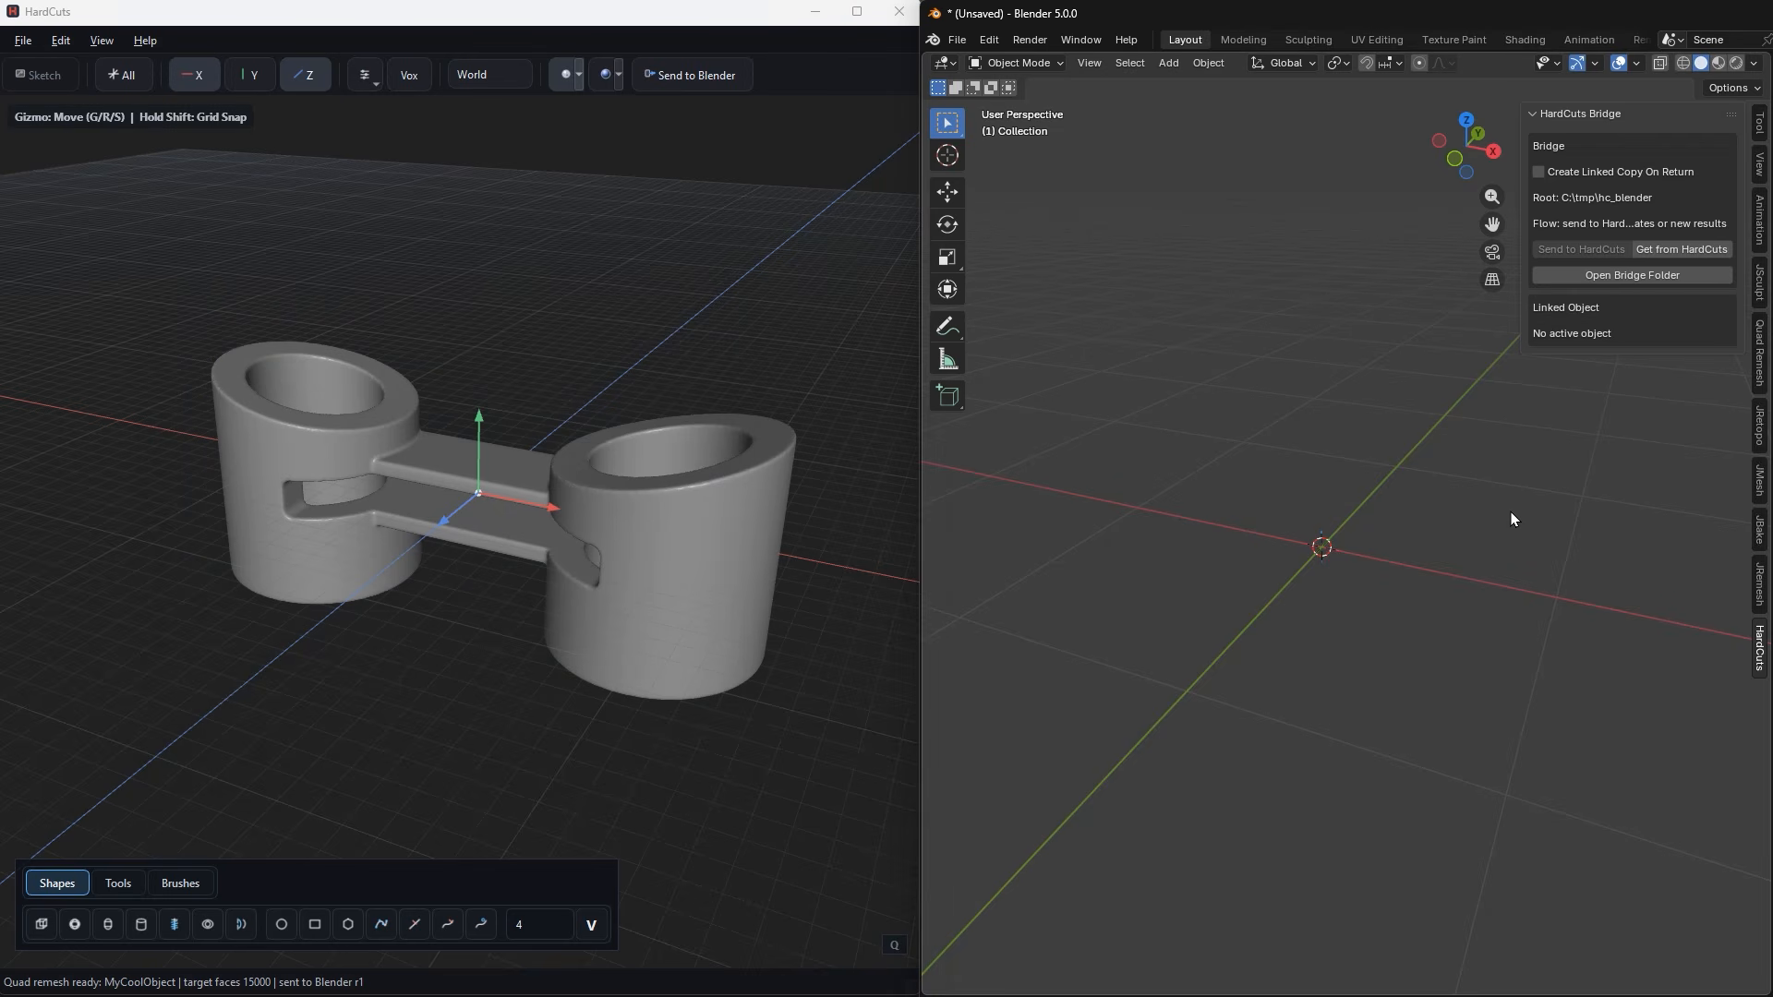
click(1685, 251)
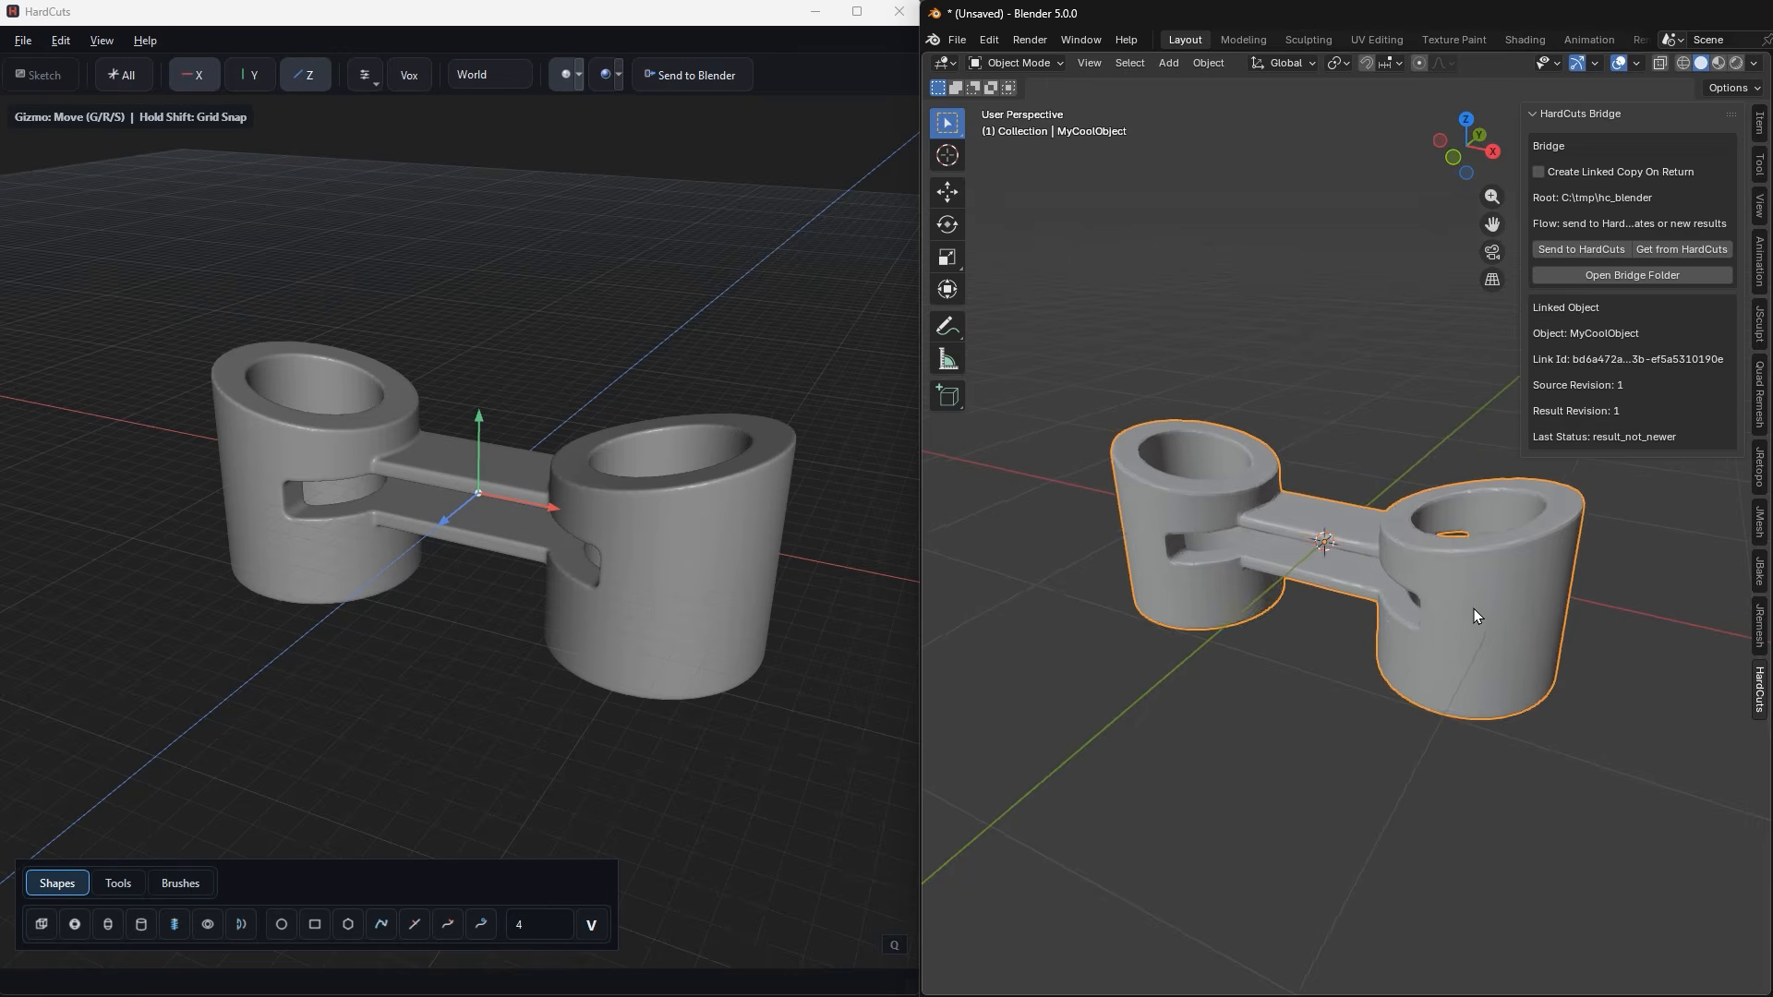
Examine the remeshed object's quad topology in Edit Mode with face selection, and return to Object Mode.
key(Tab)
scroll(1474, 608, up, 6)
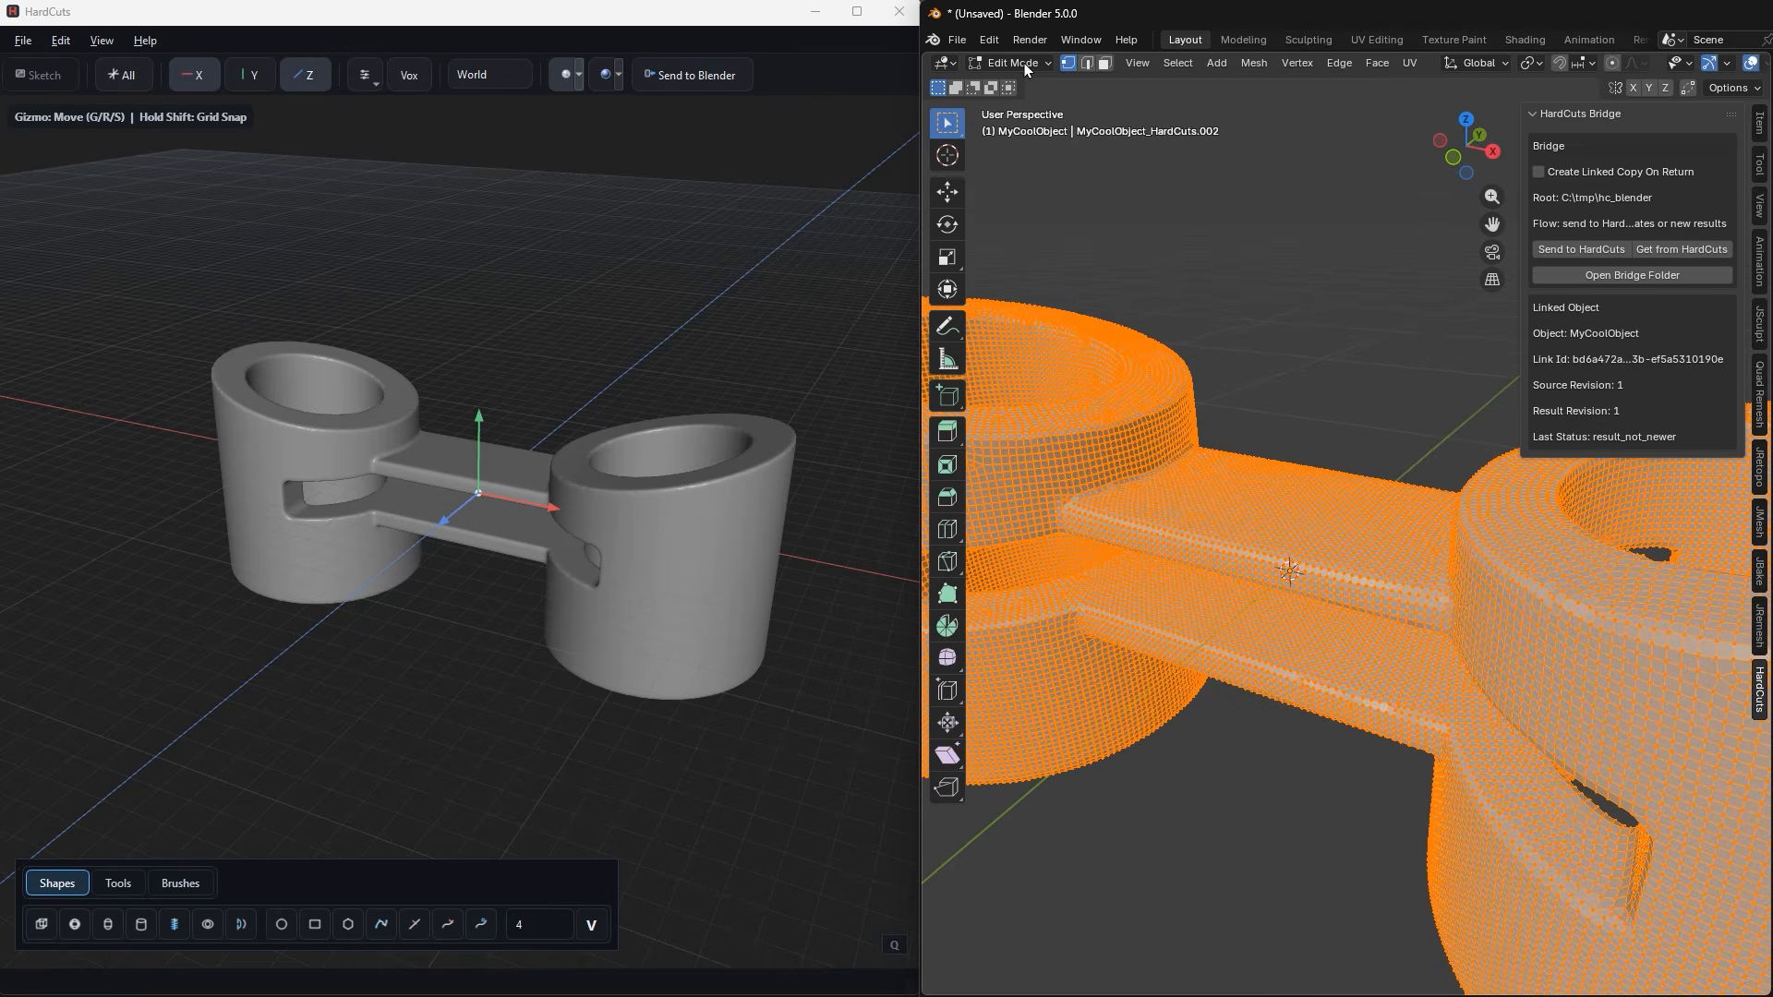
click(1104, 63)
scroll(1243, 408, down, 4)
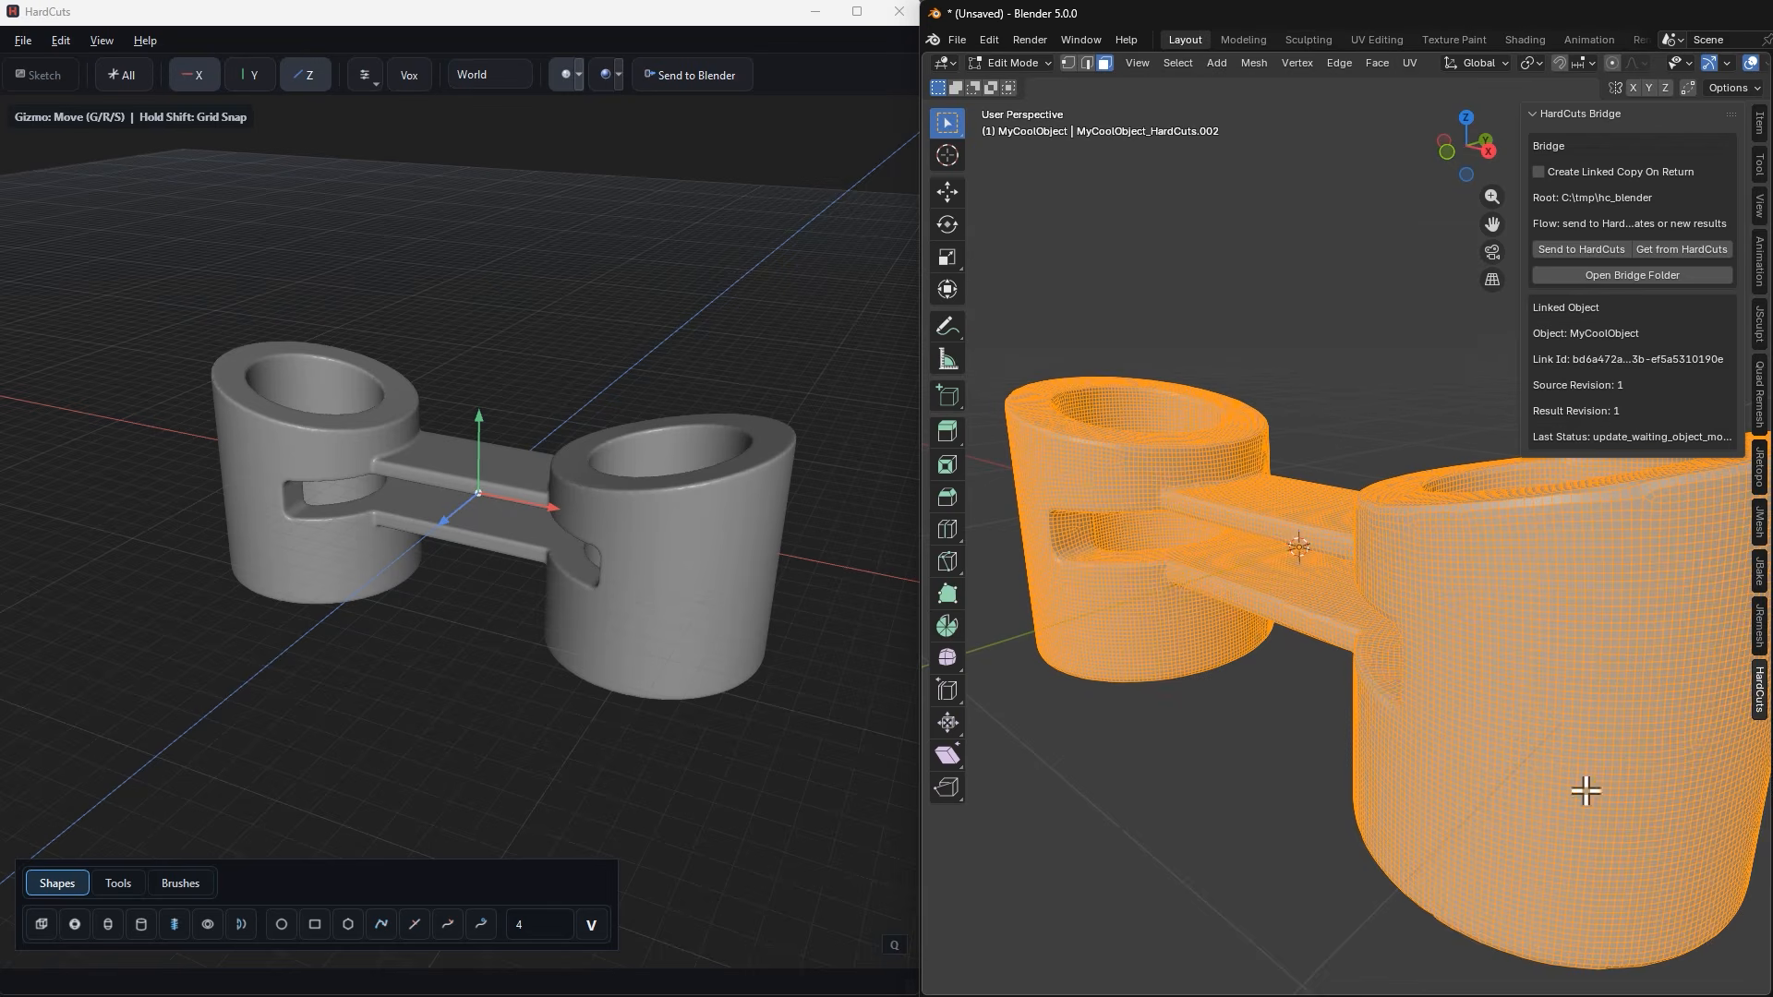
scroll(1516, 662, down, 1)
middle_drag(1549, 665, 1566, 660)
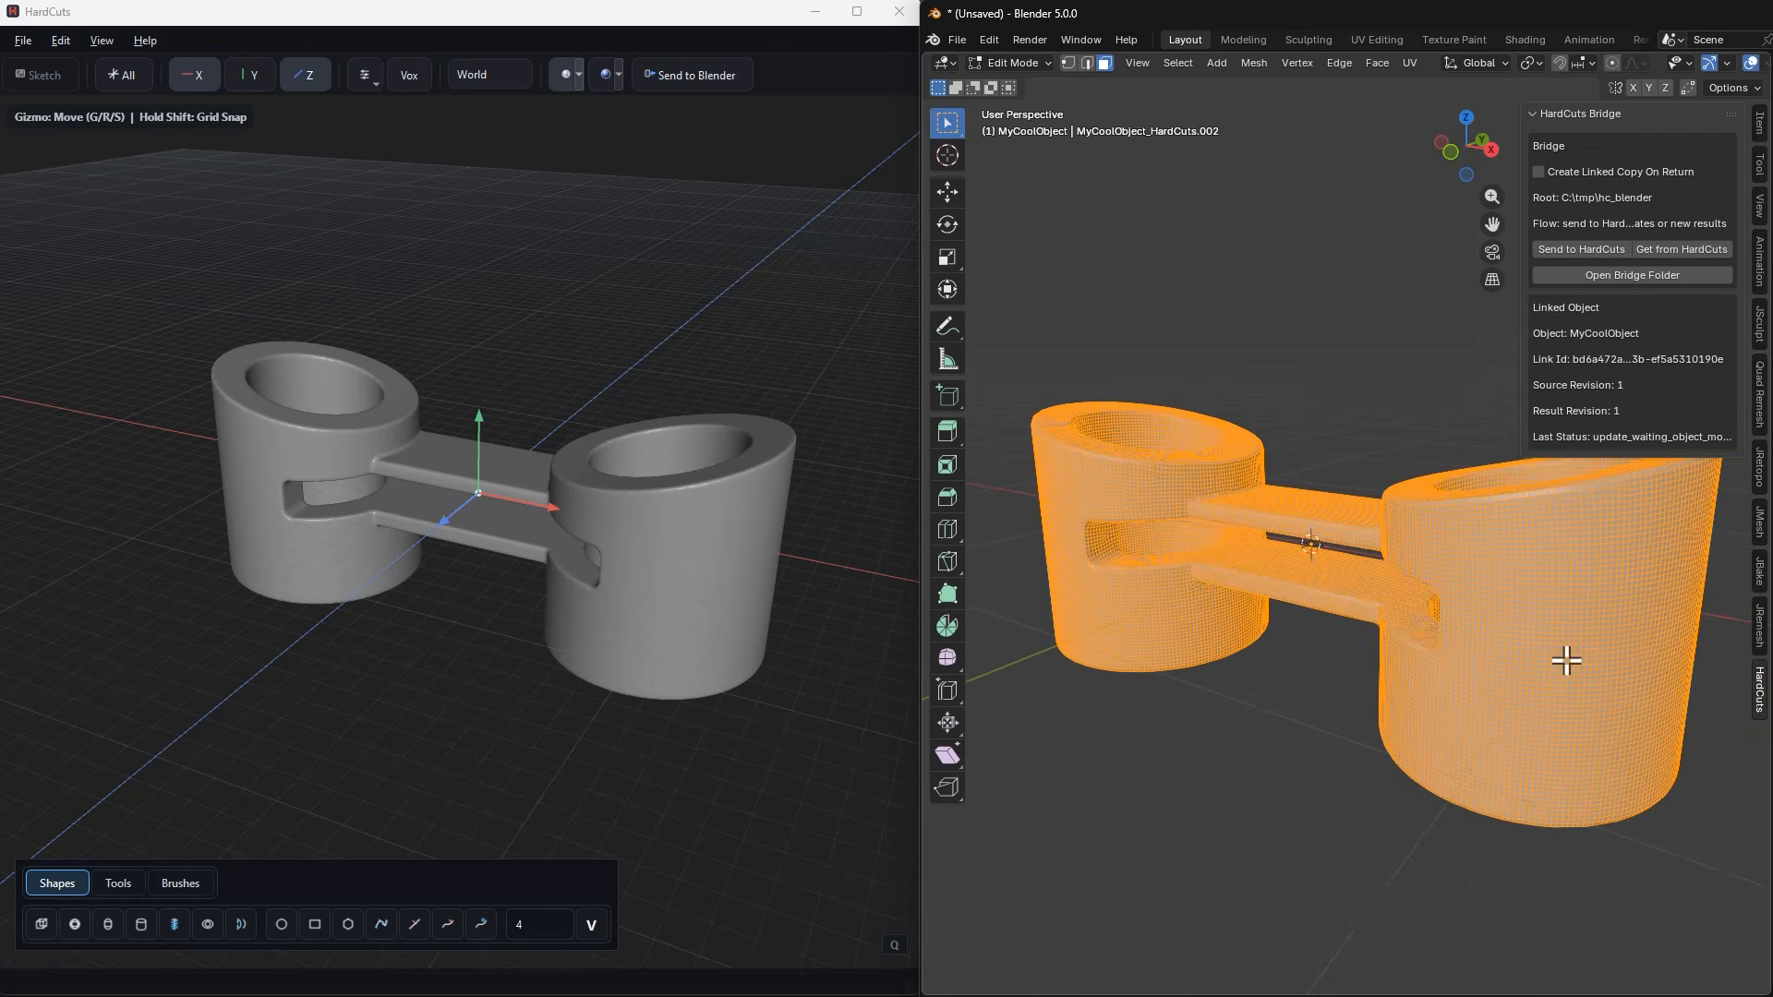
scroll(1564, 660, down, 1)
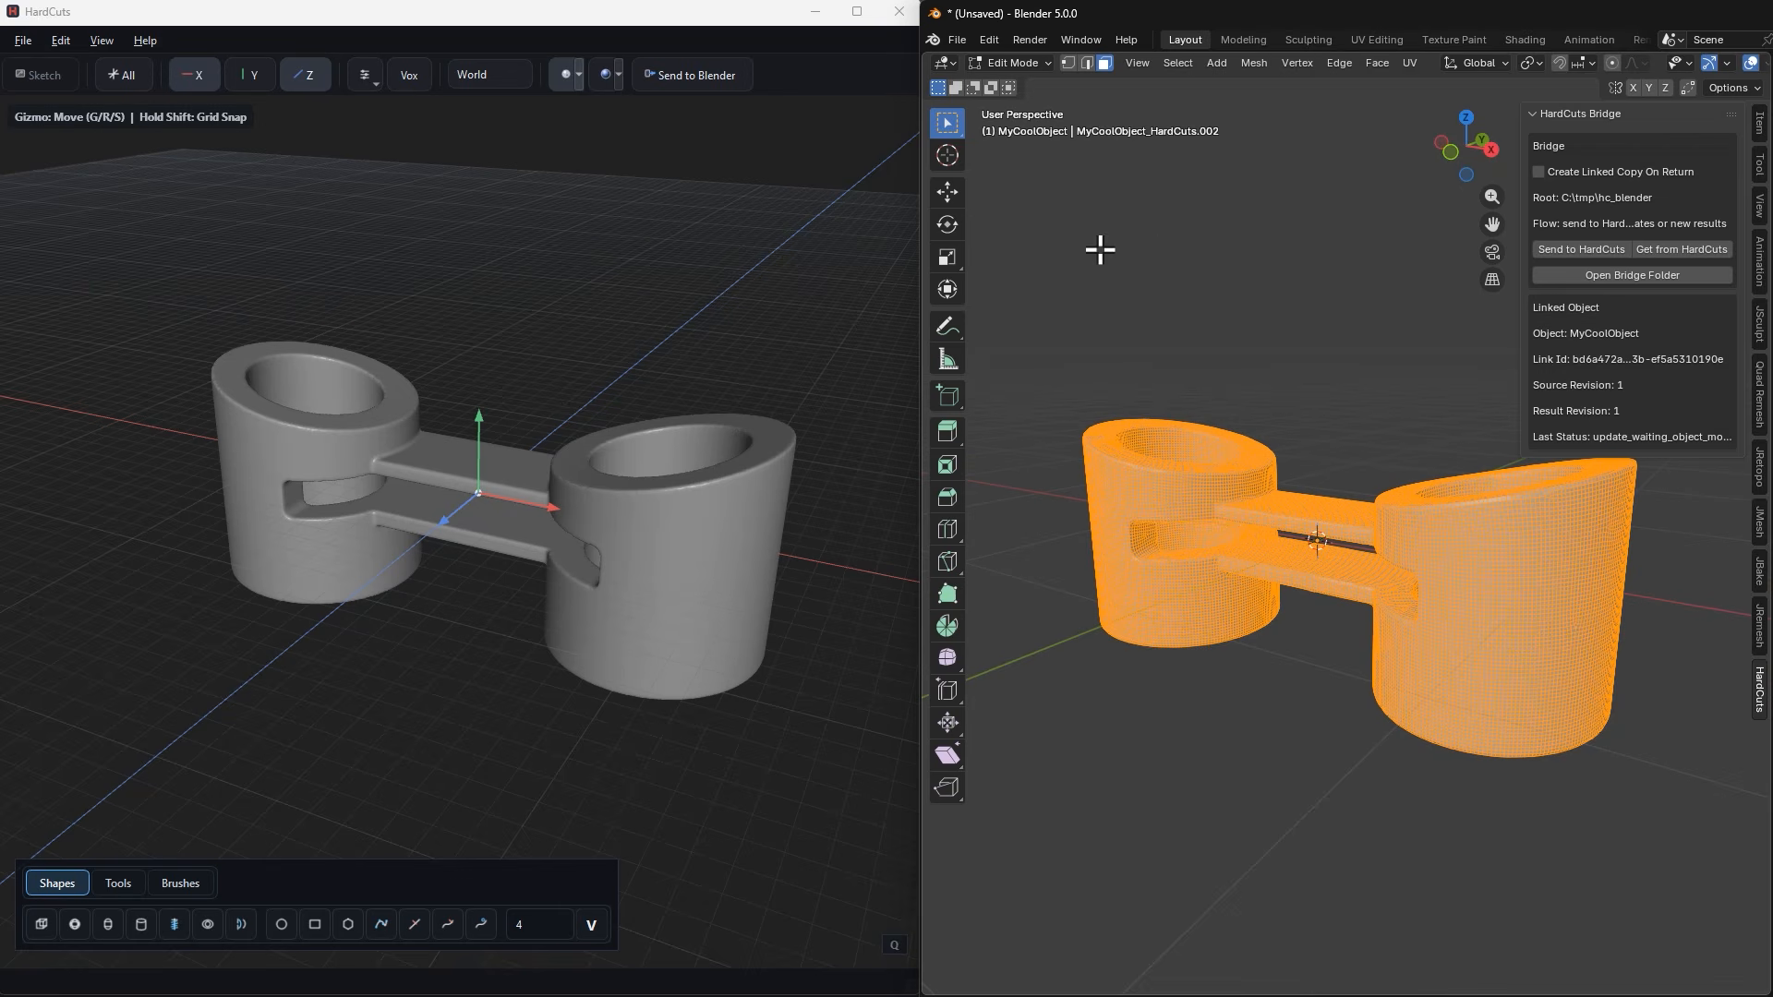
key(Tab)
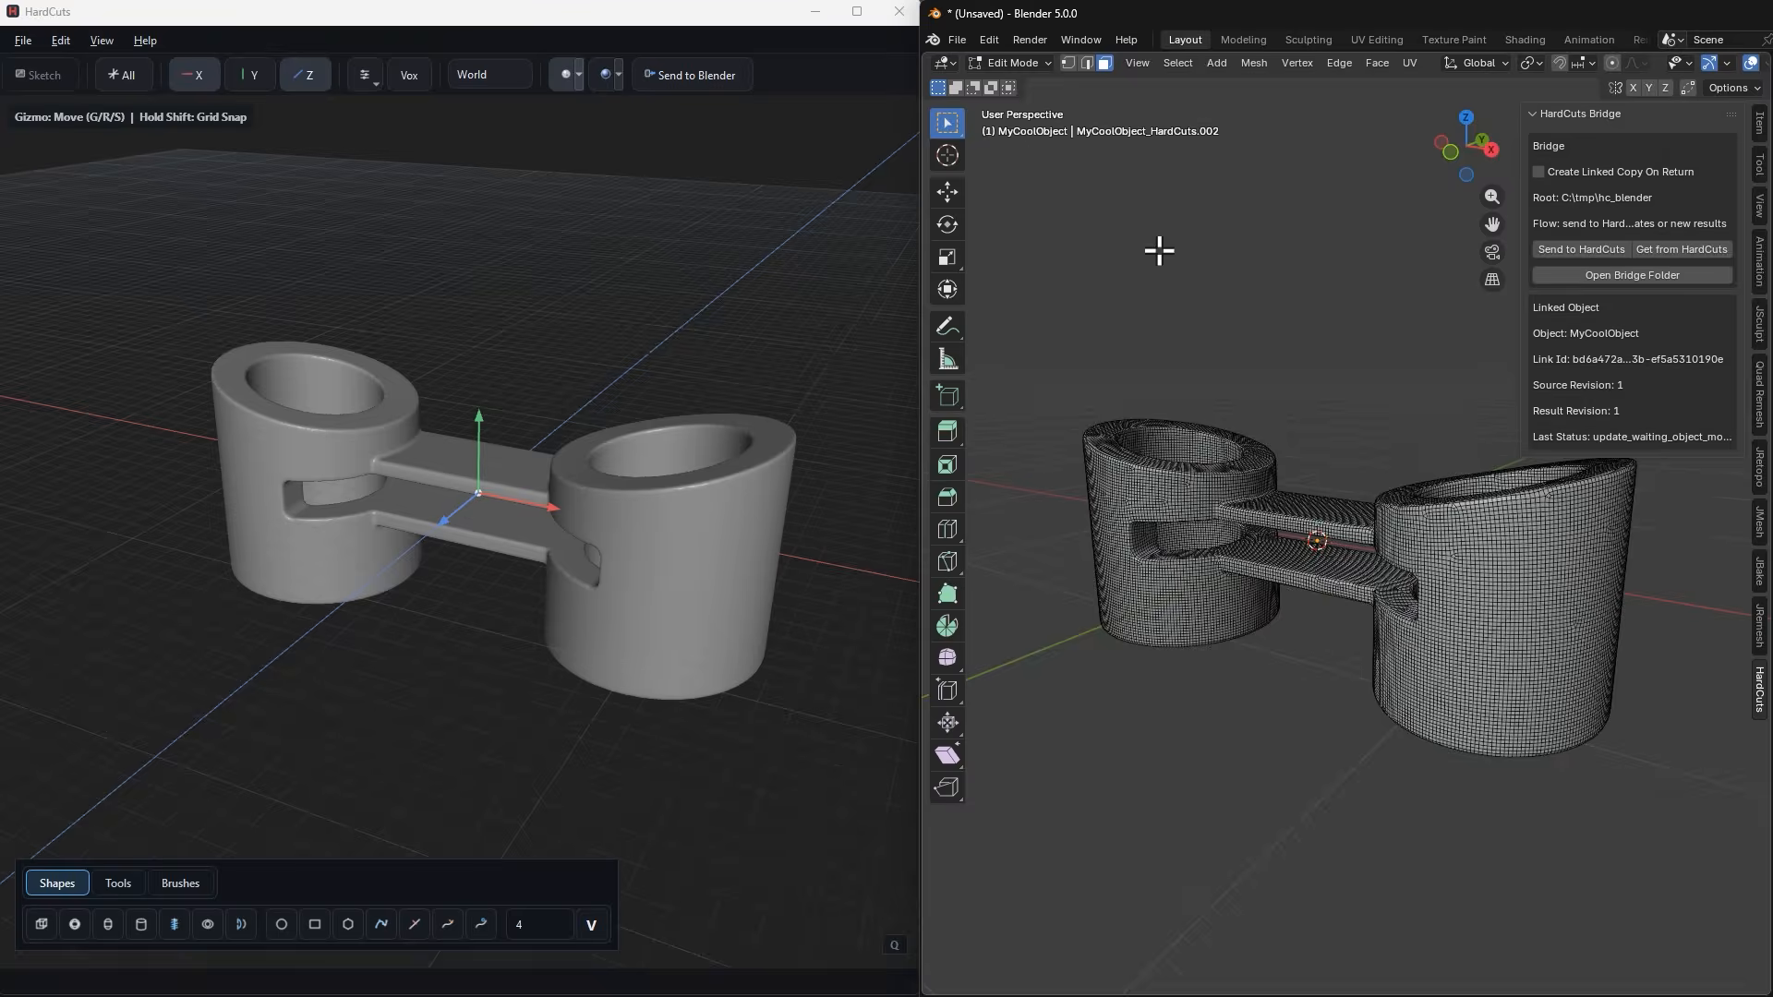
Enlarge the Blender window, add a Multiresolution modifier to MyCoolObject, and subdivide it to level 2.
drag(920, 535, 2, 477)
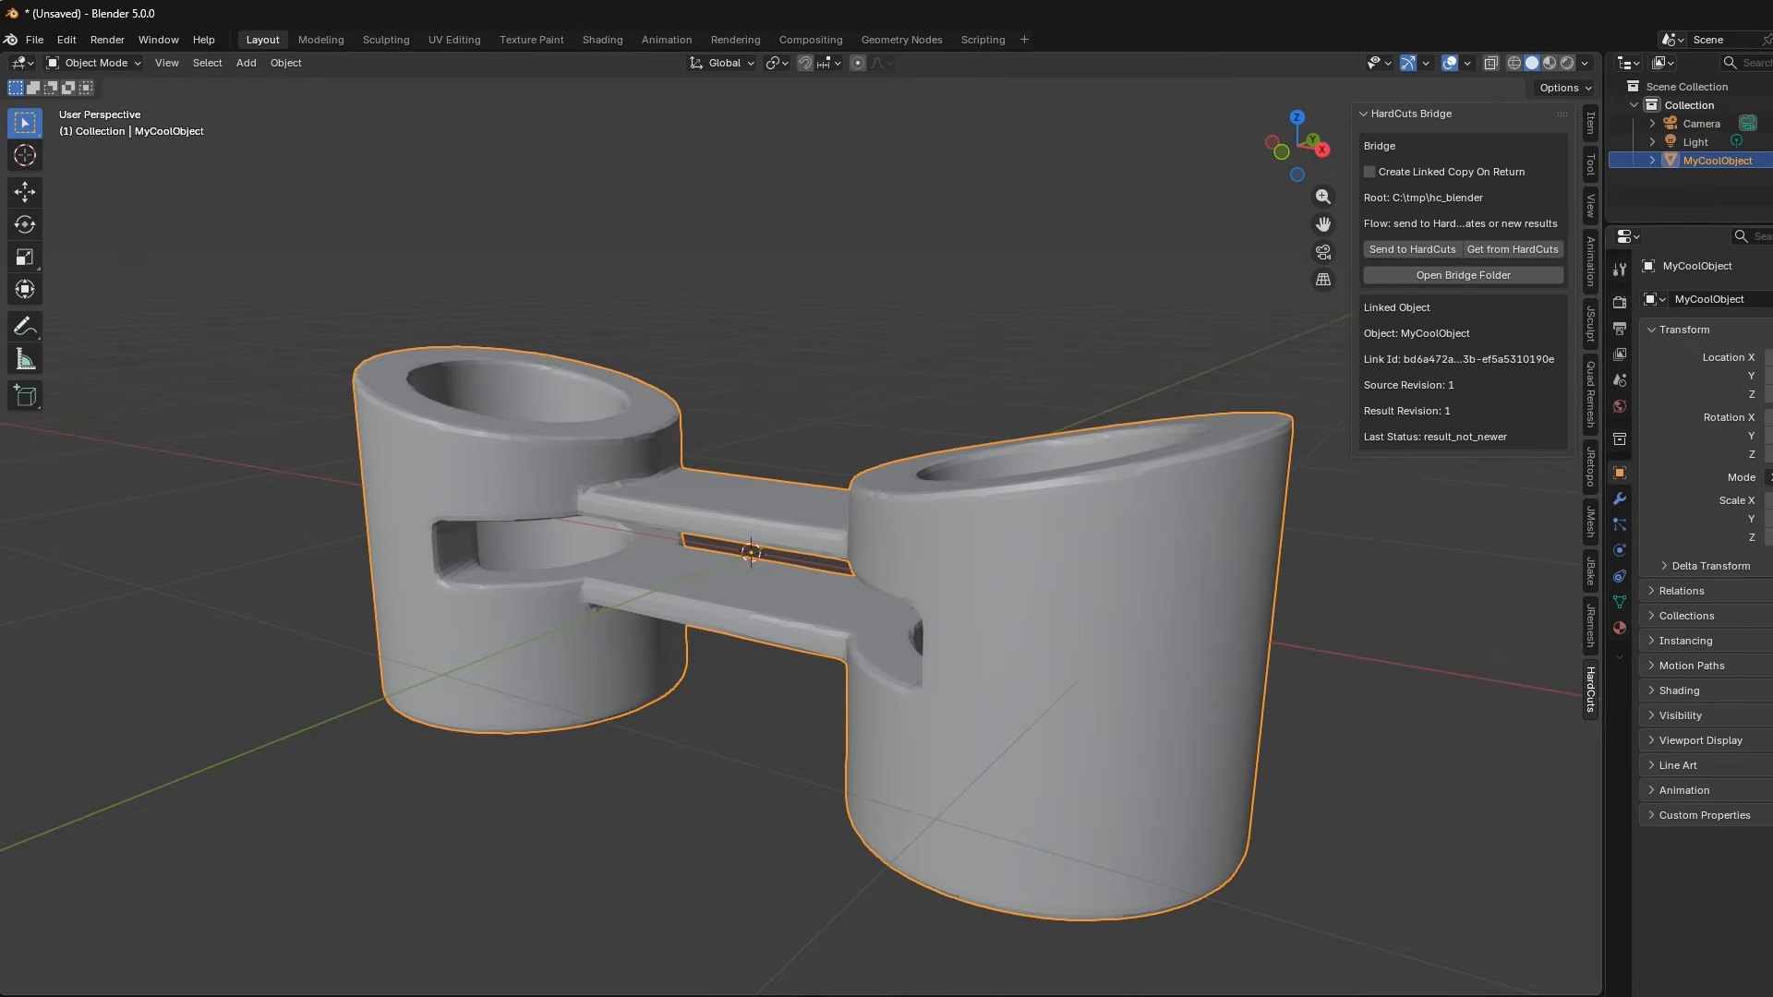
drag(1772, 996, 1770, 996)
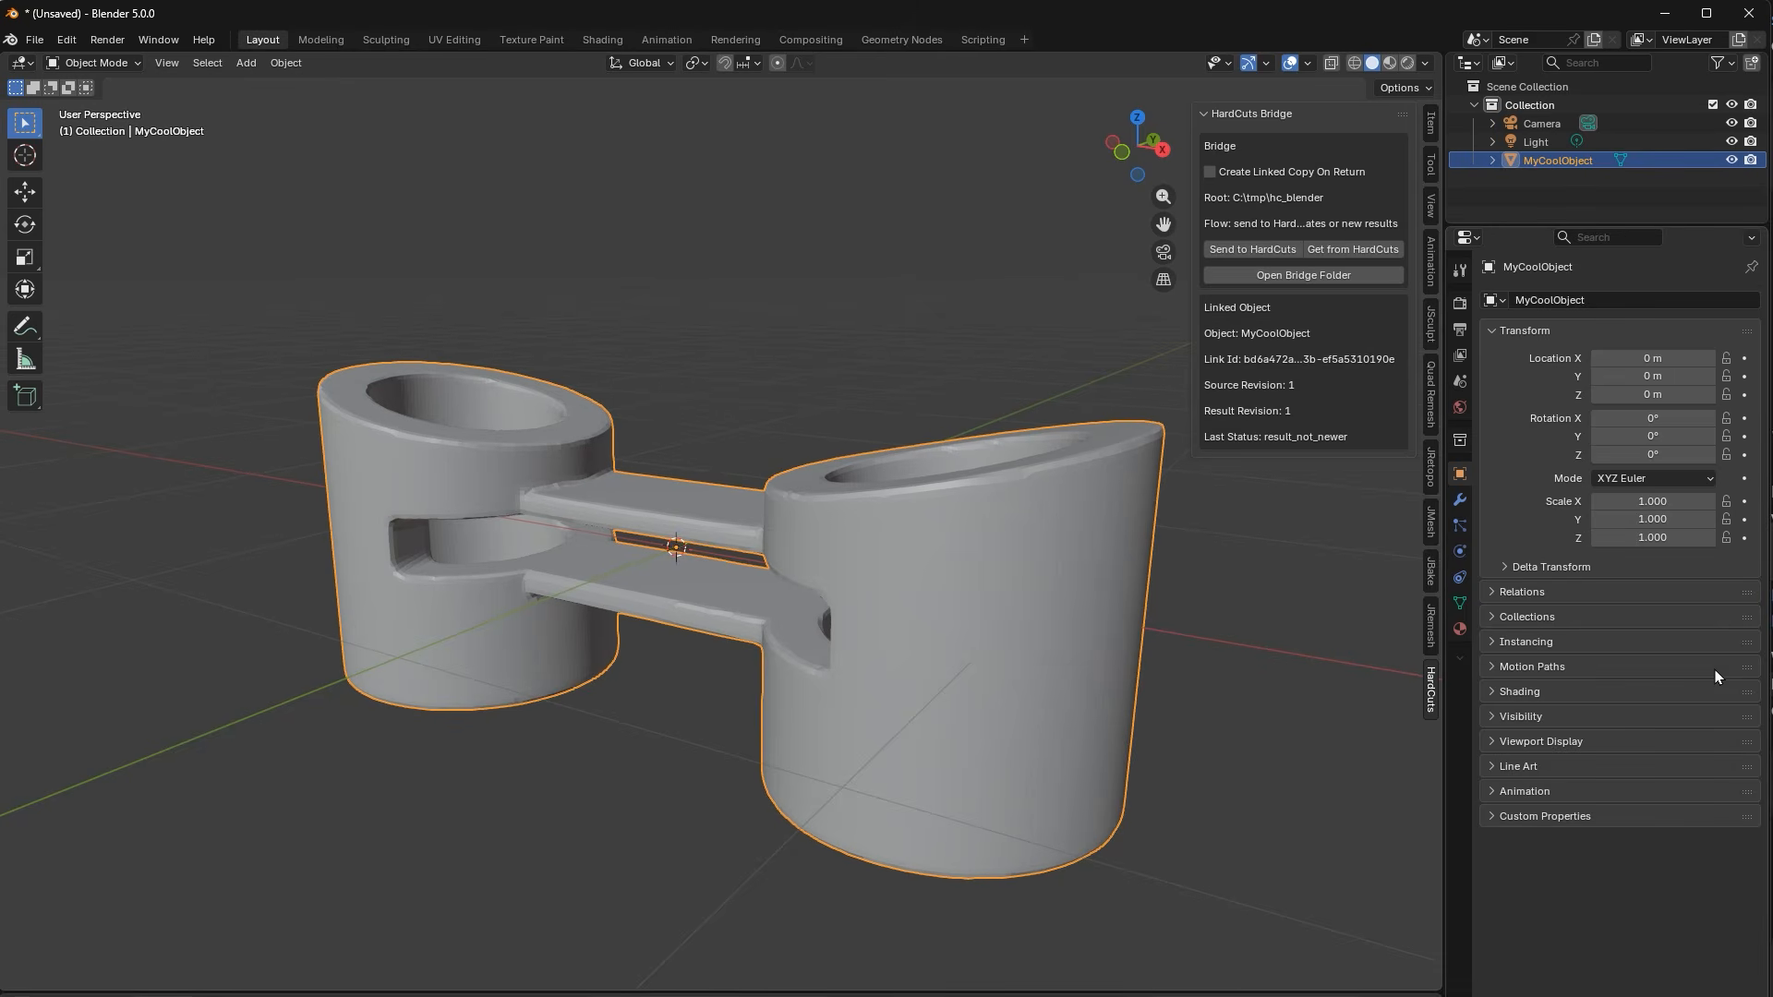
click(1460, 499)
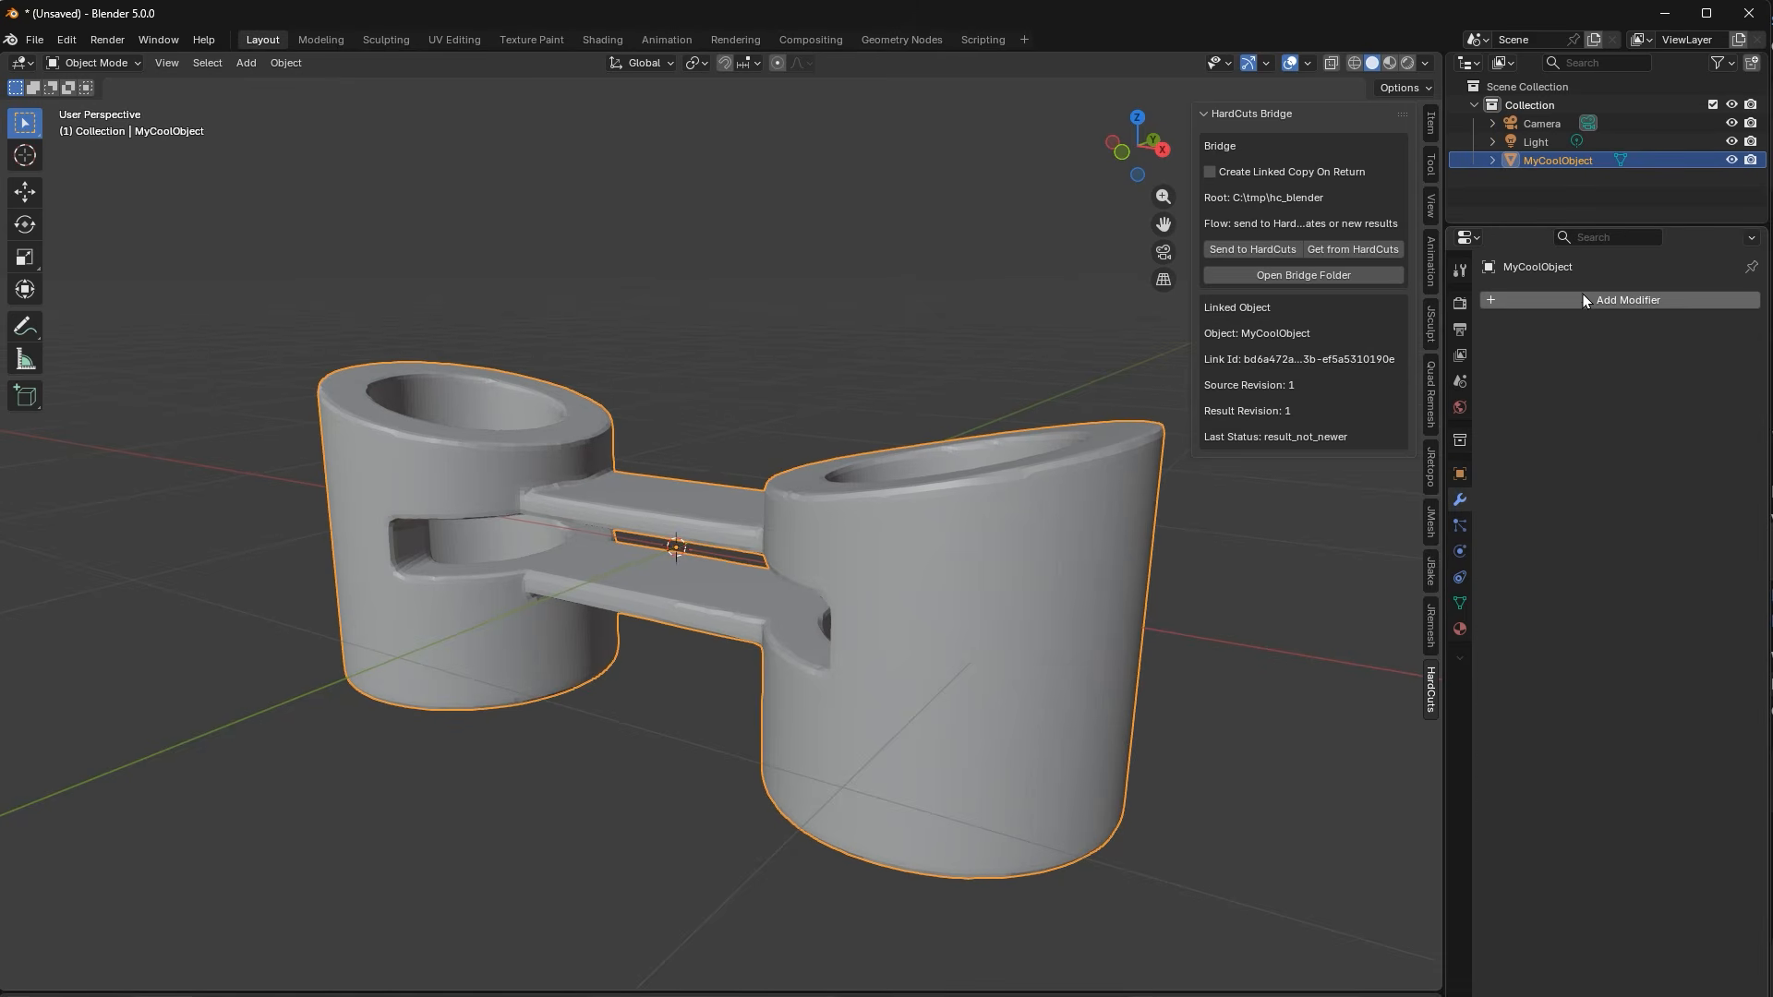
click(1582, 299)
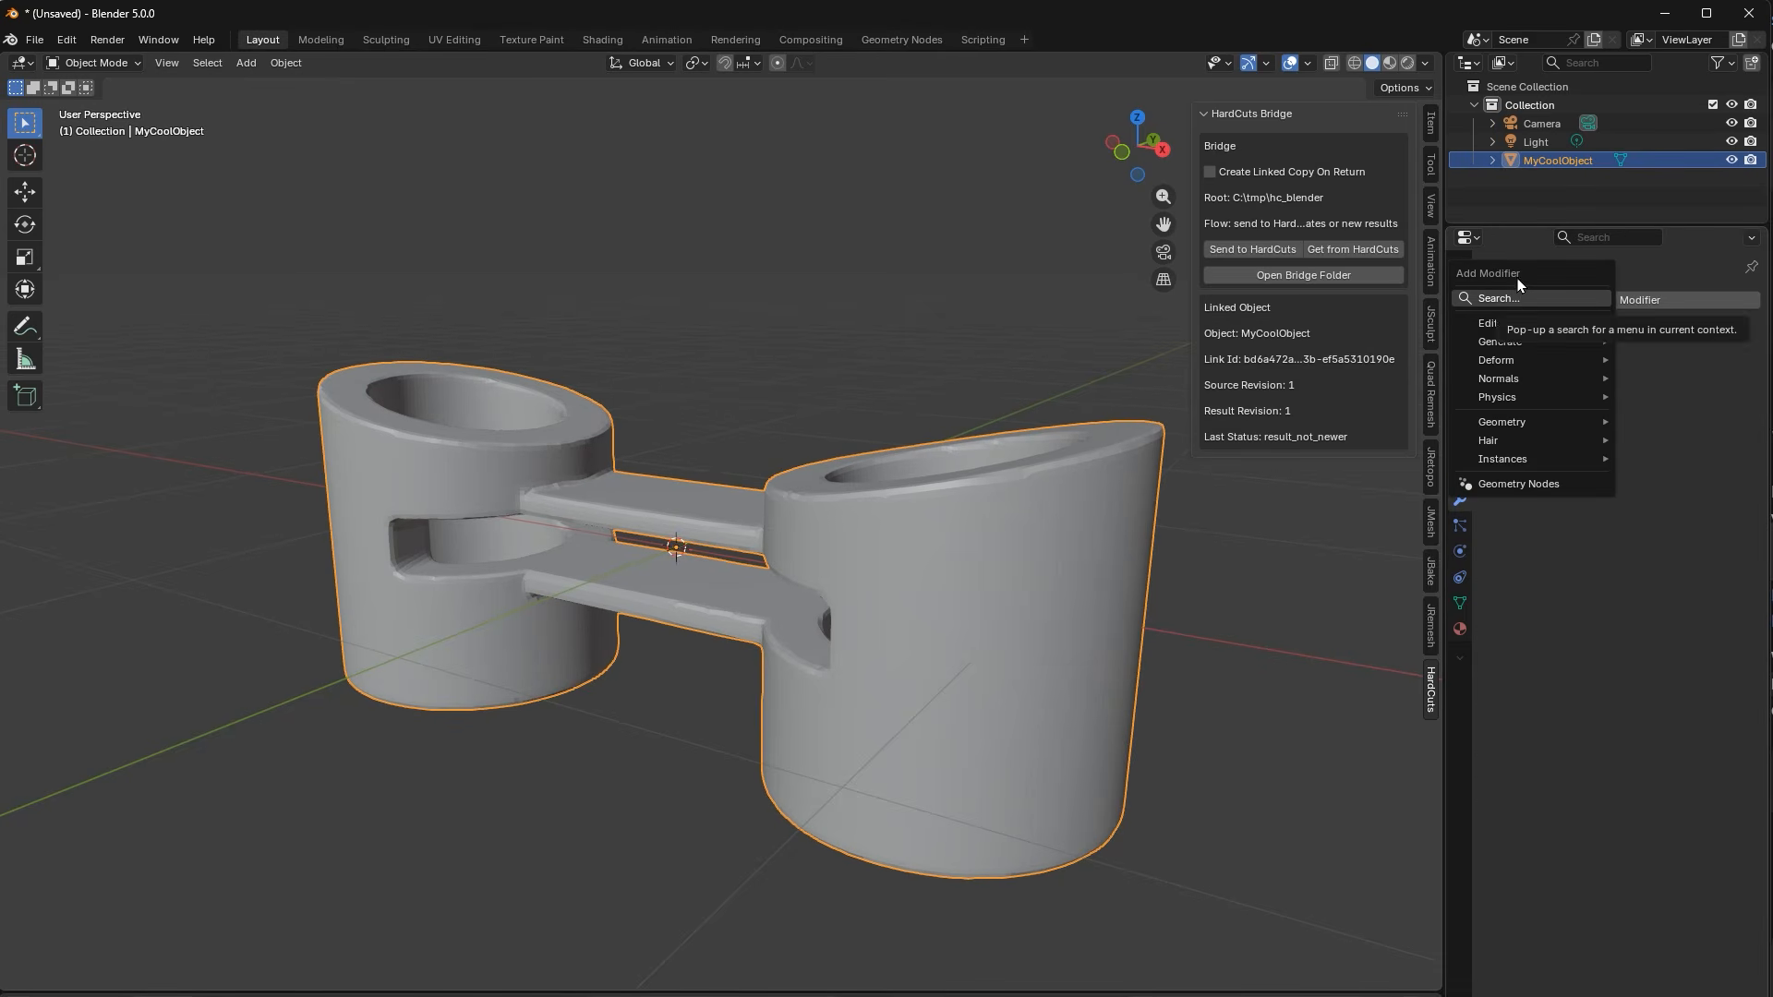
text(multi)
click(1462, 318)
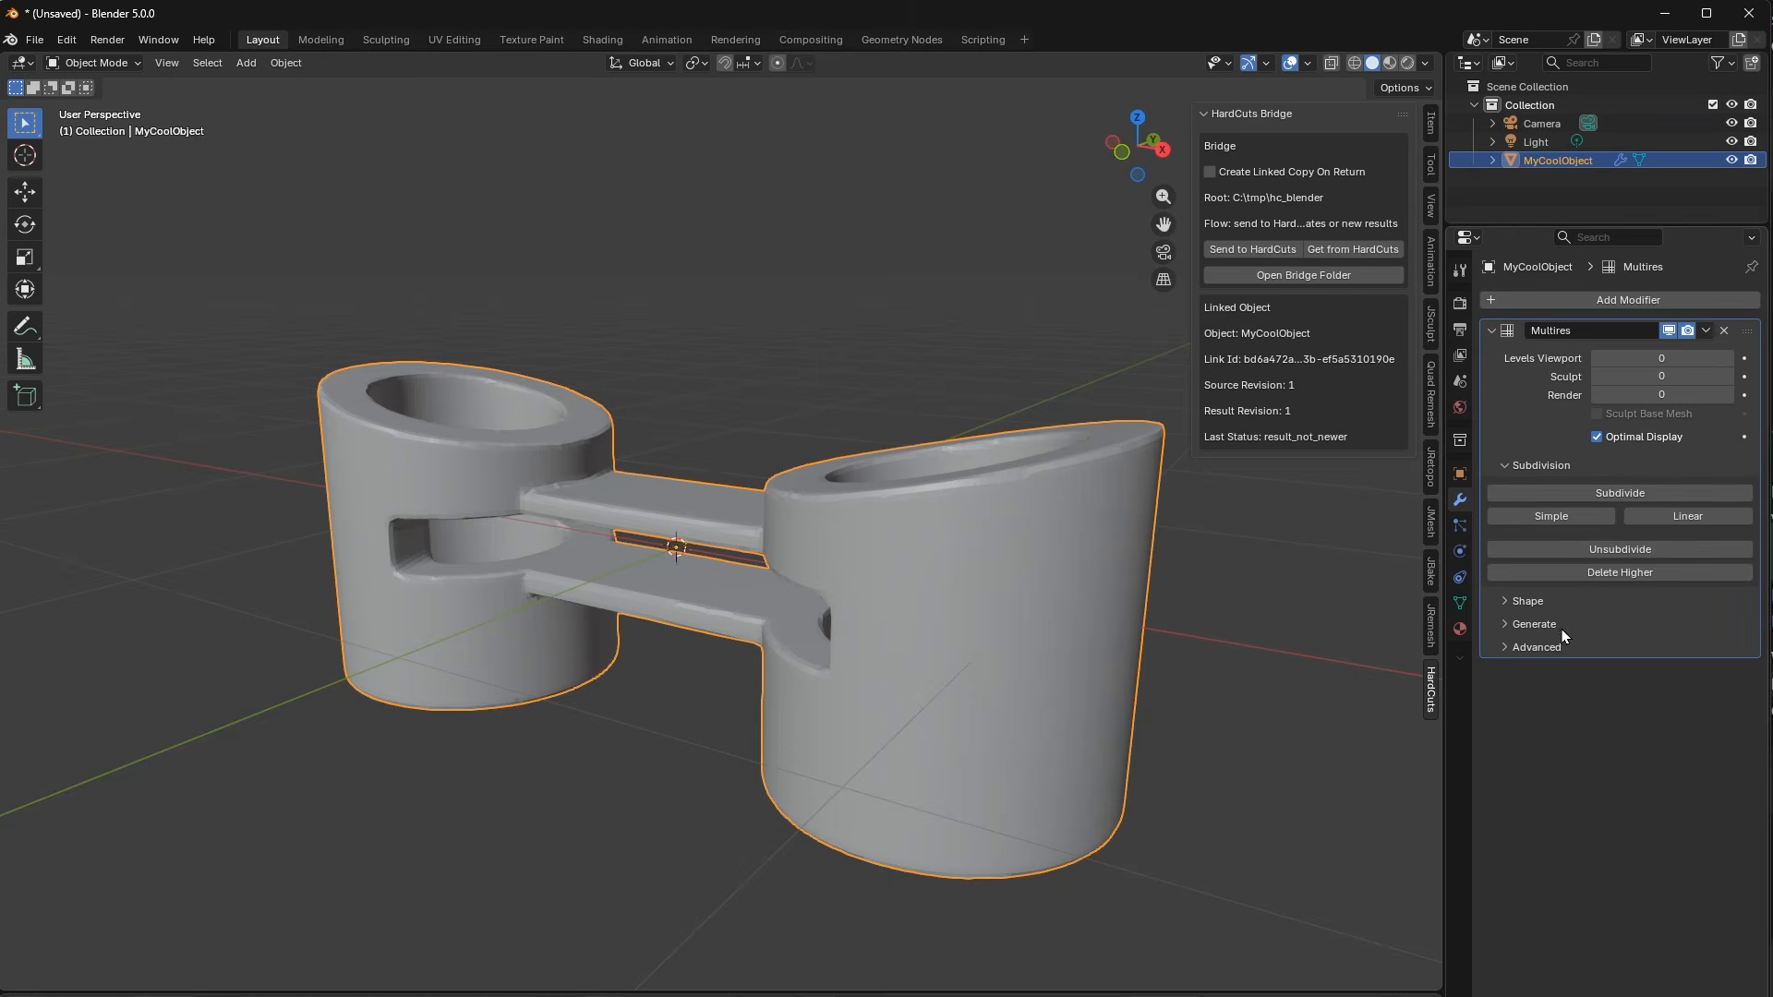
click(1622, 491)
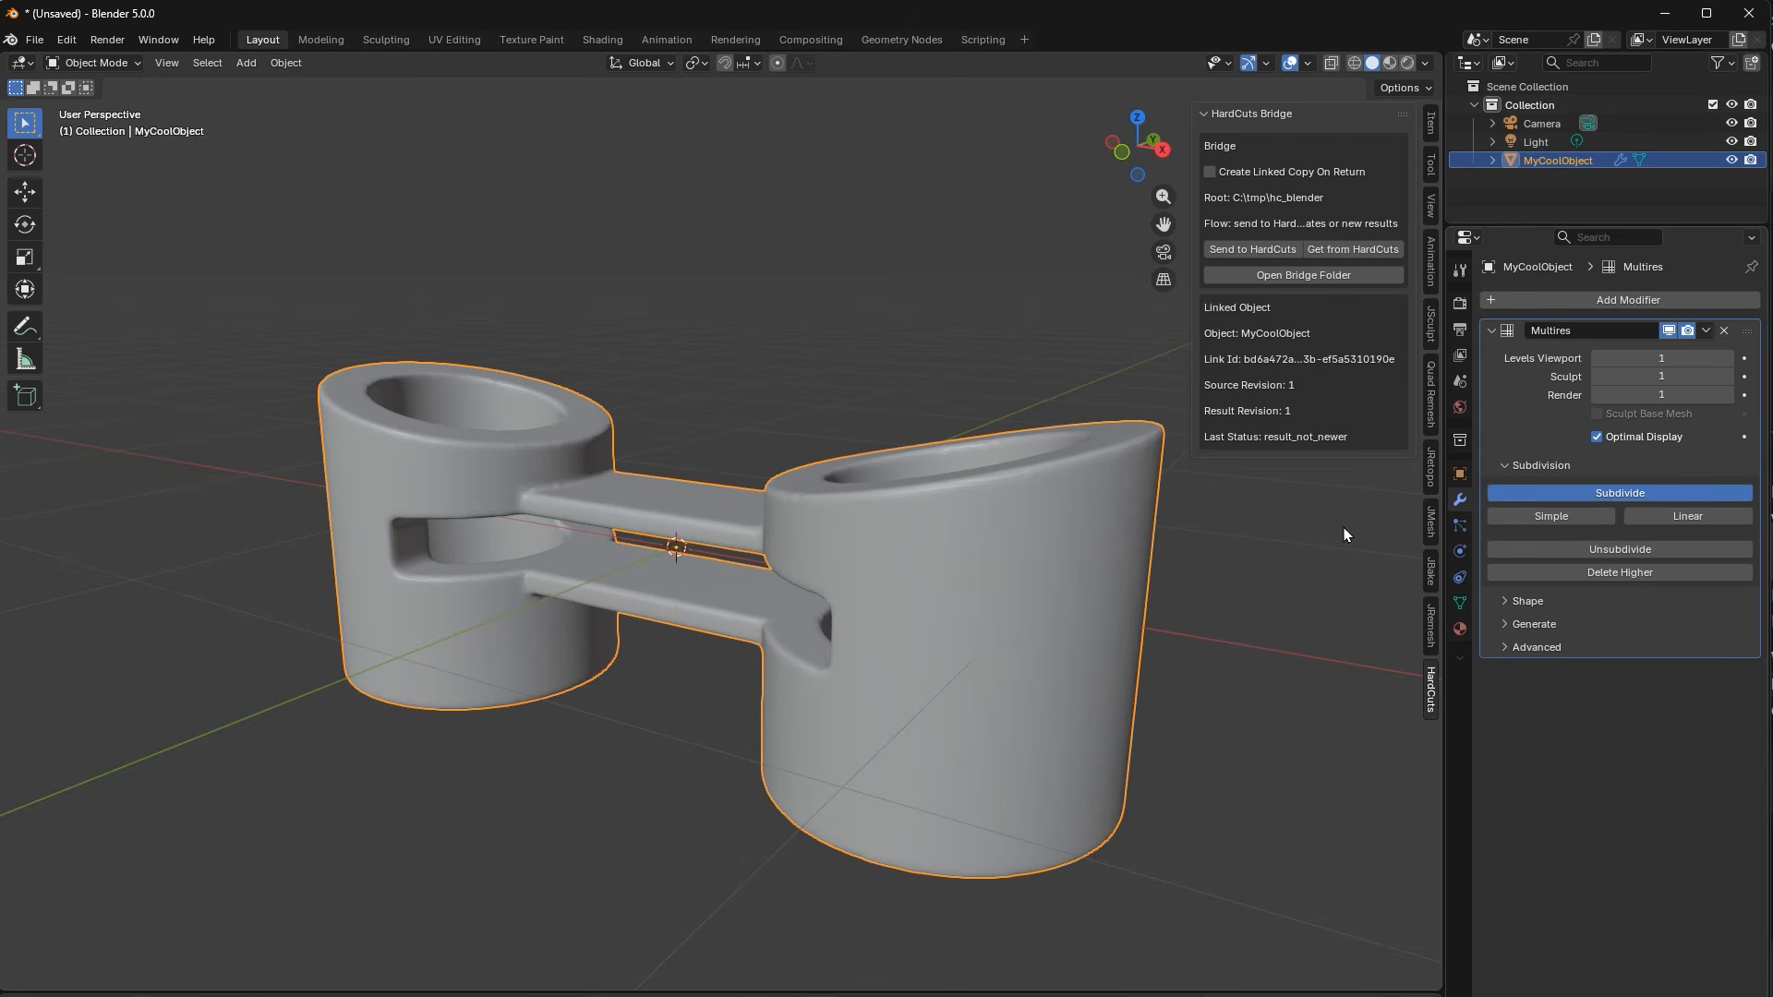
In Sculpt Mode, scrape the front upper rim of the right cylinder with a 73 px Scrape/Fill brush.
middle_drag(1038, 606, 1009, 595)
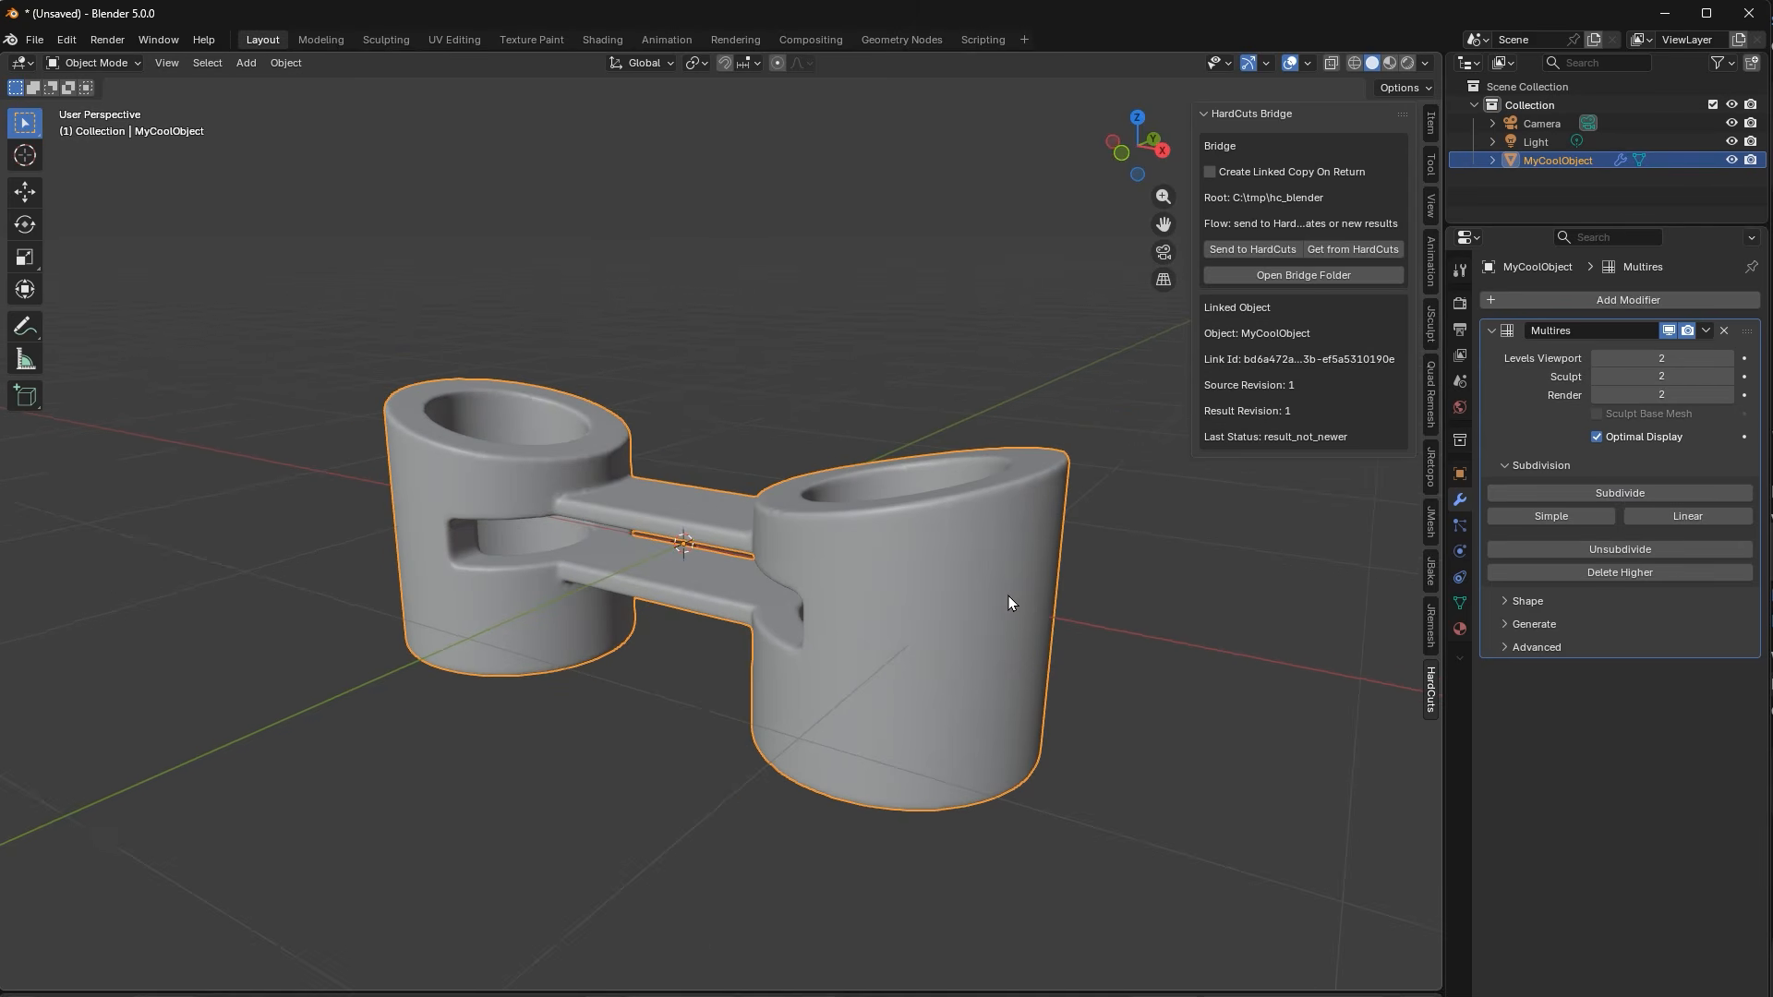
key(ctrl+Tab)
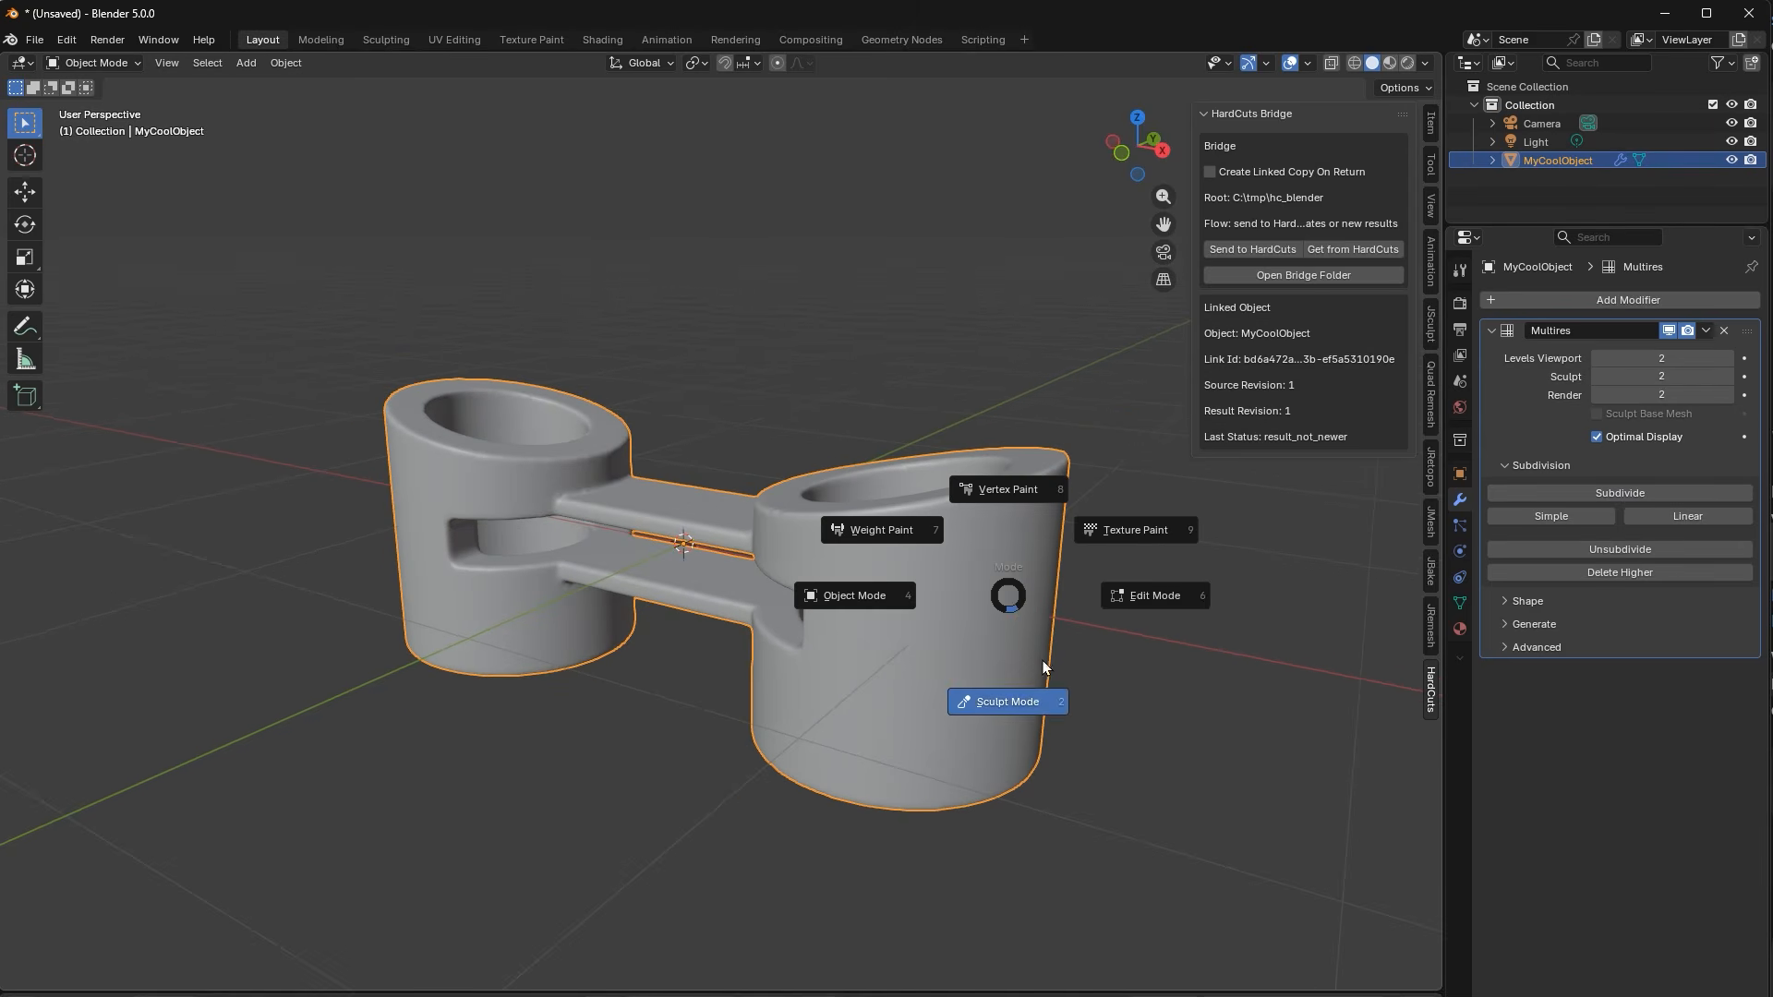
click(1021, 672)
middle_drag(986, 563, 965, 602)
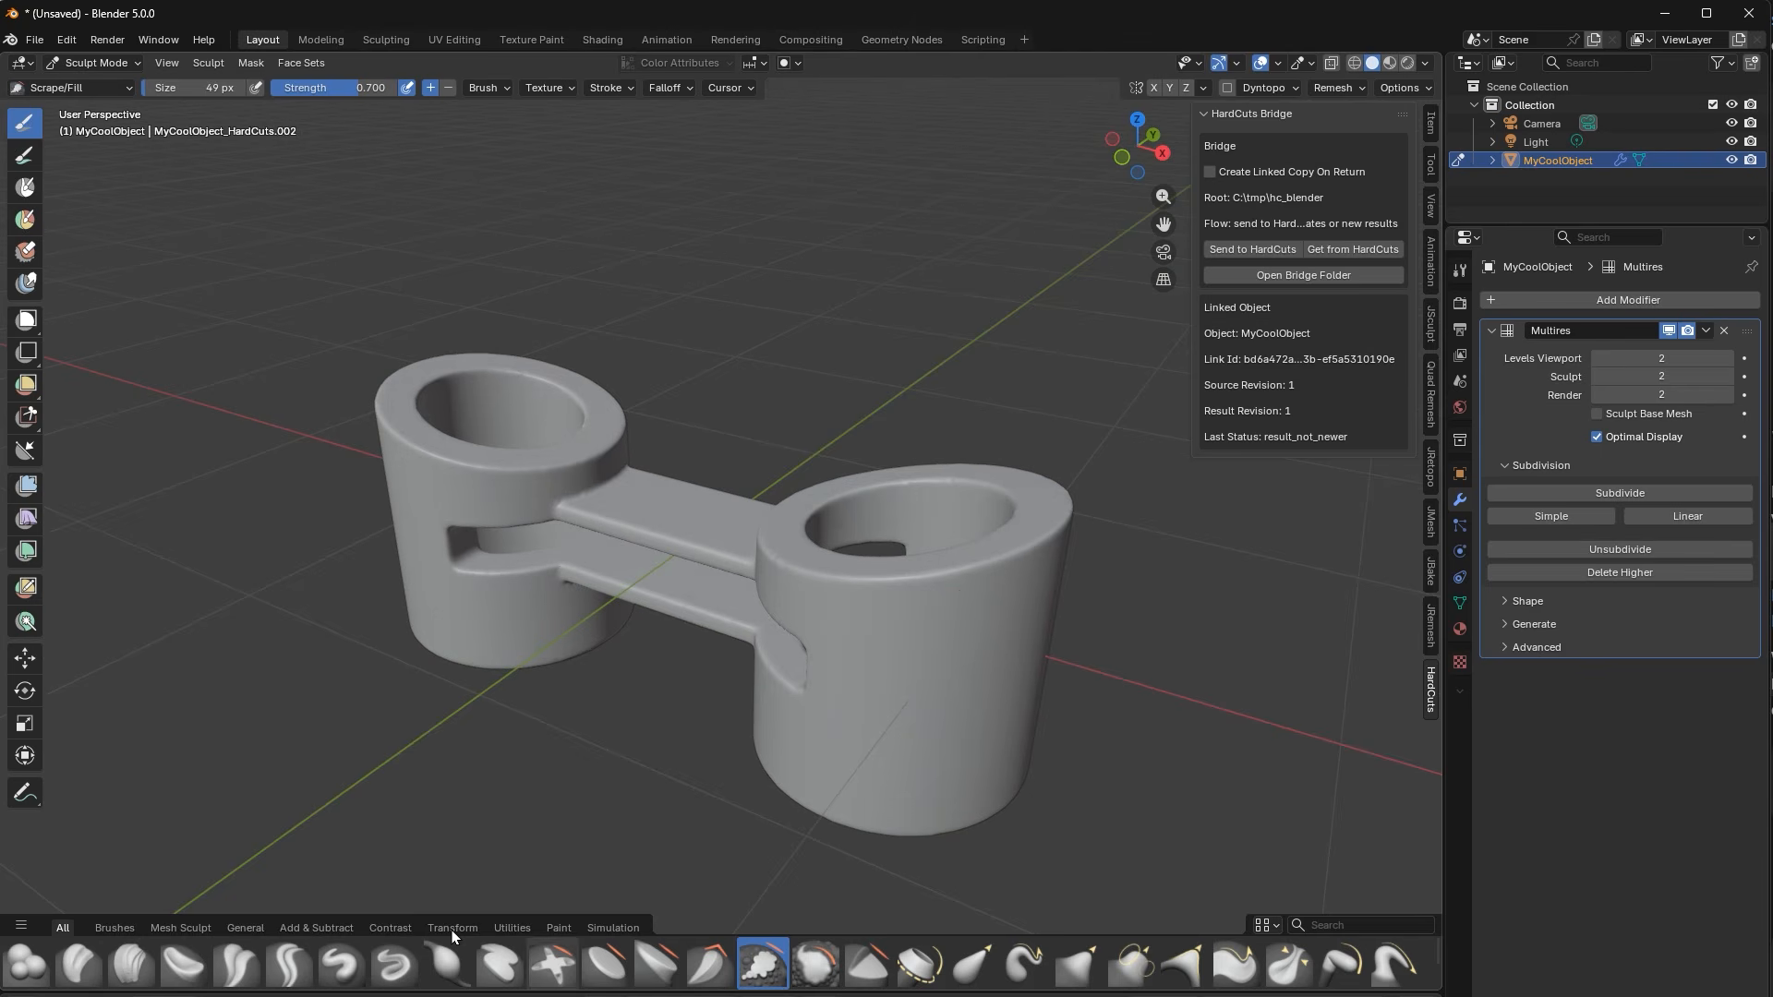
scroll(1037, 634, up, 4)
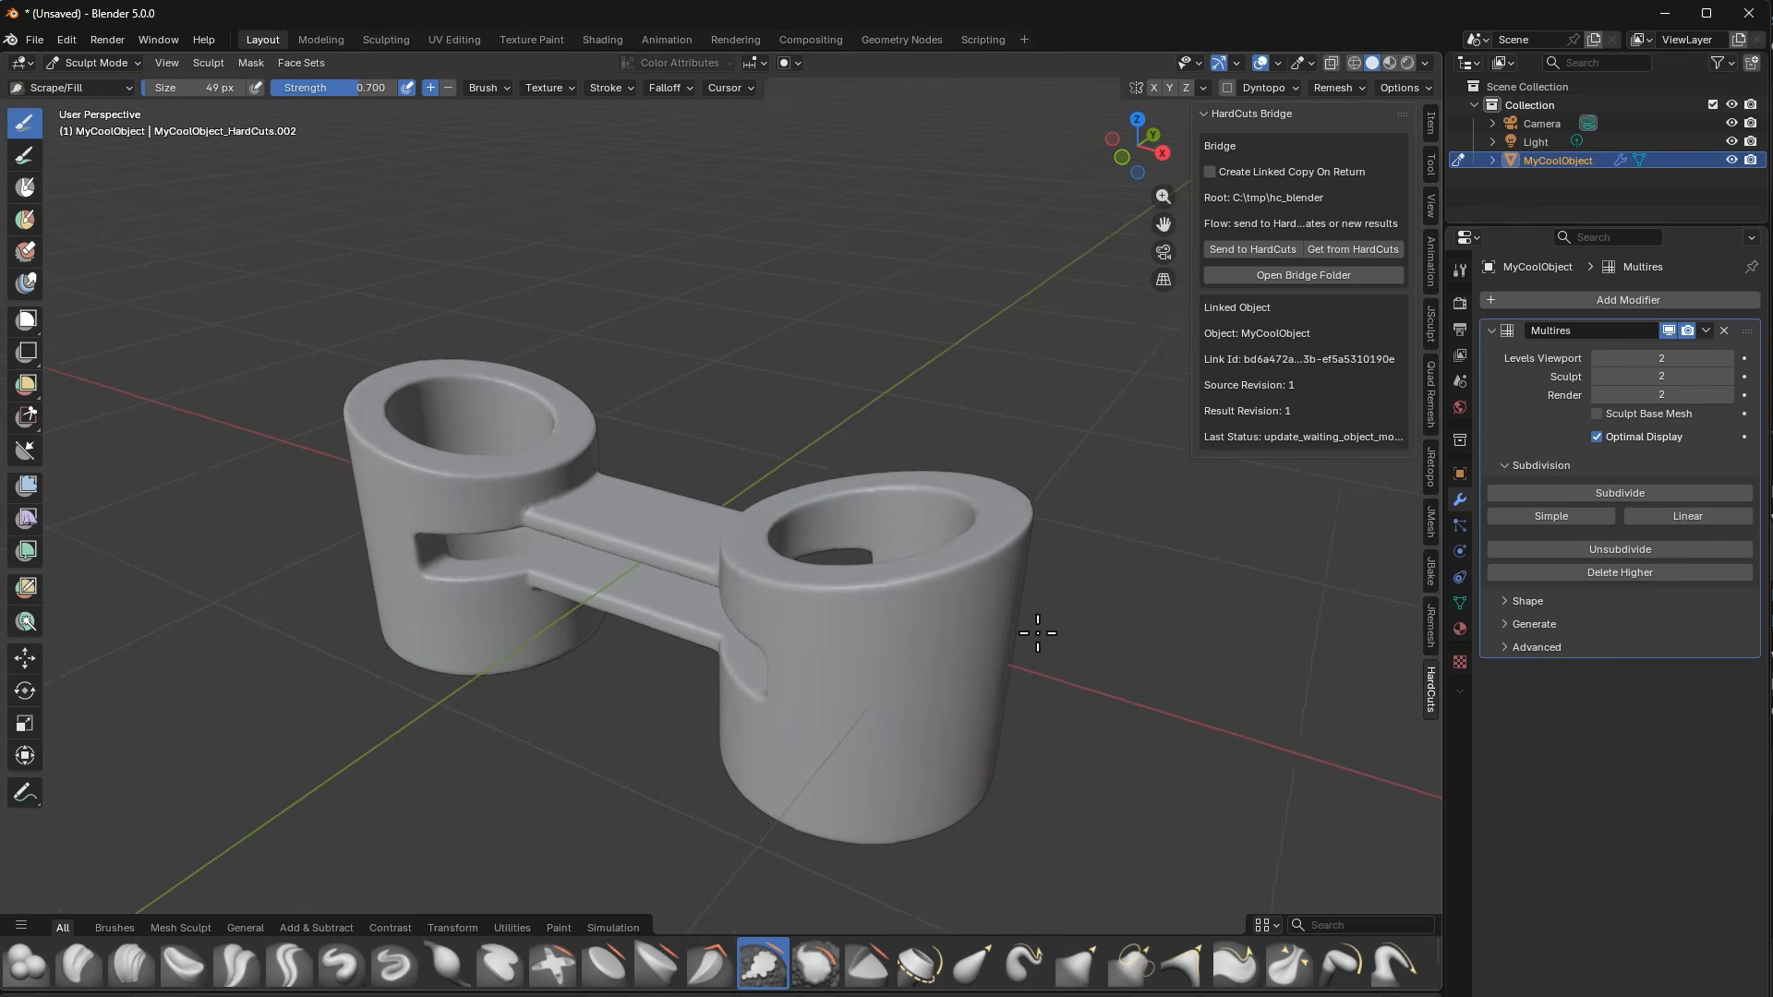
scroll(1024, 631, up, 2)
key(bracketright)
key(bracketright)
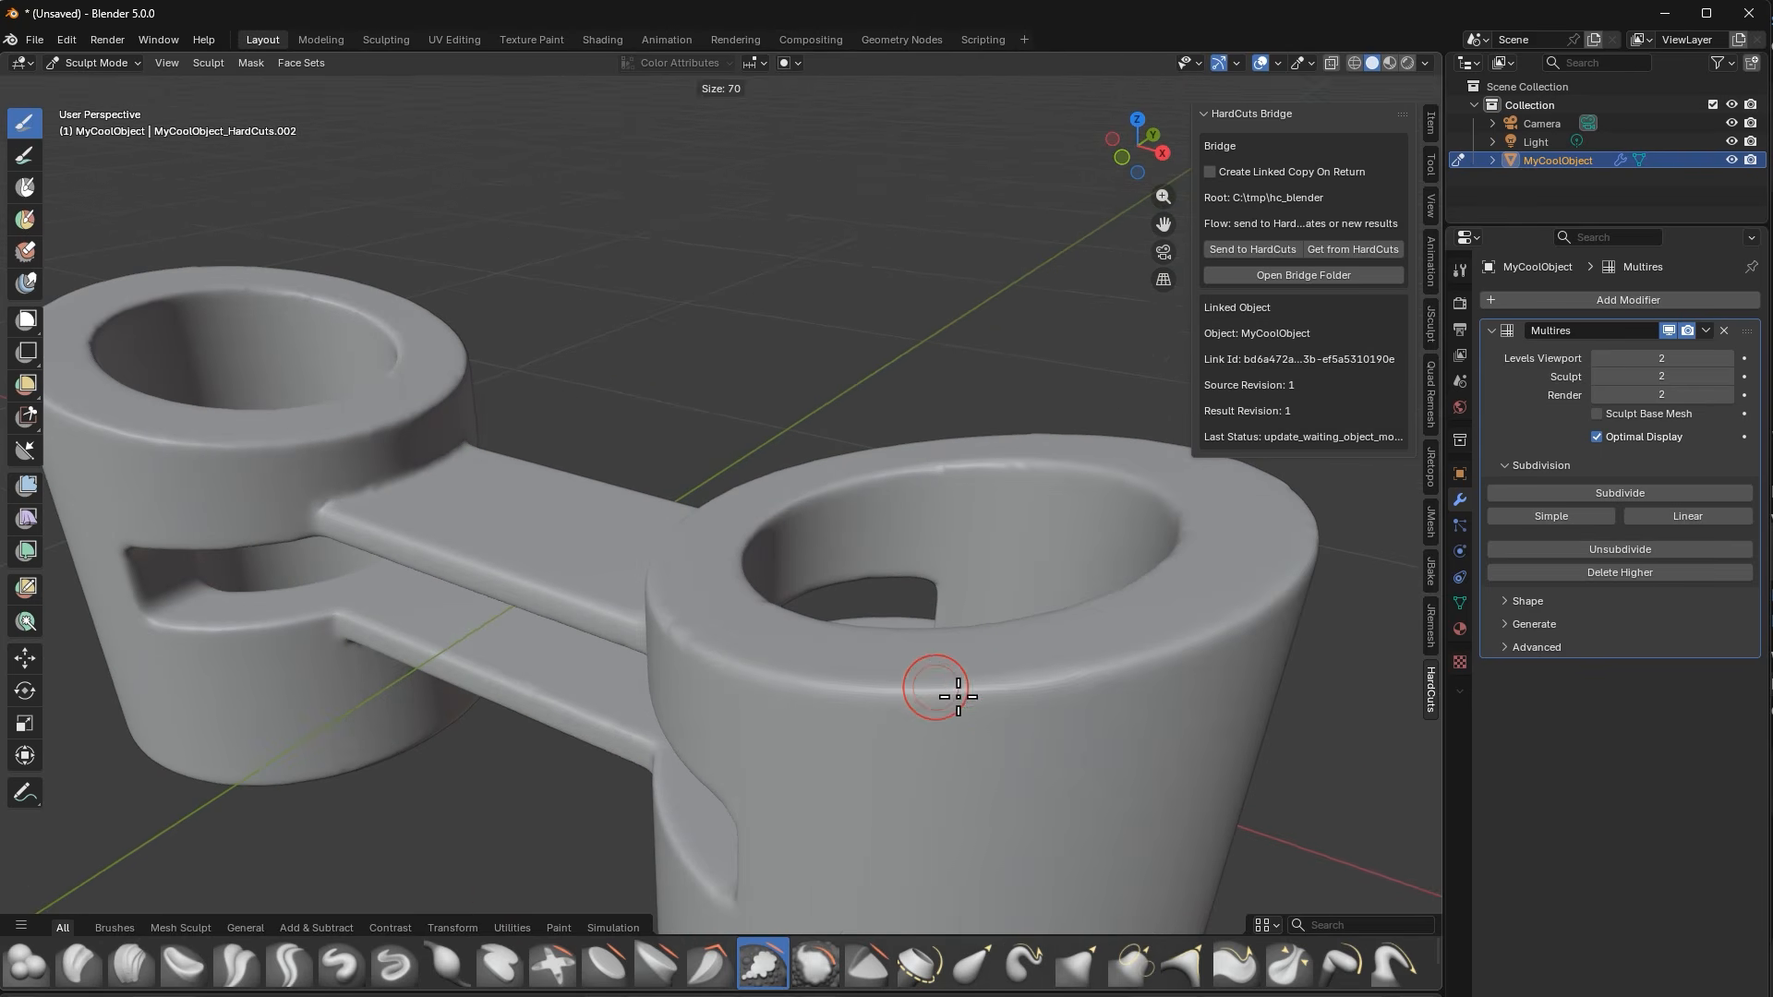
mouse_move(992, 682)
mouse_down()
mouse_move(934, 693)
mouse_move(1061, 680)
mouse_move(893, 698)
mouse_move(1013, 699)
mouse_up()
Paint a short stroke on the left cylinder's front upper rim with a 33 px Clay Strips brush.
middle_drag(1020, 699, 1081, 691)
mouse_move(468, 607)
middle_down()
mouse_move(487, 542)
mouse_move(407, 862)
middle_up()
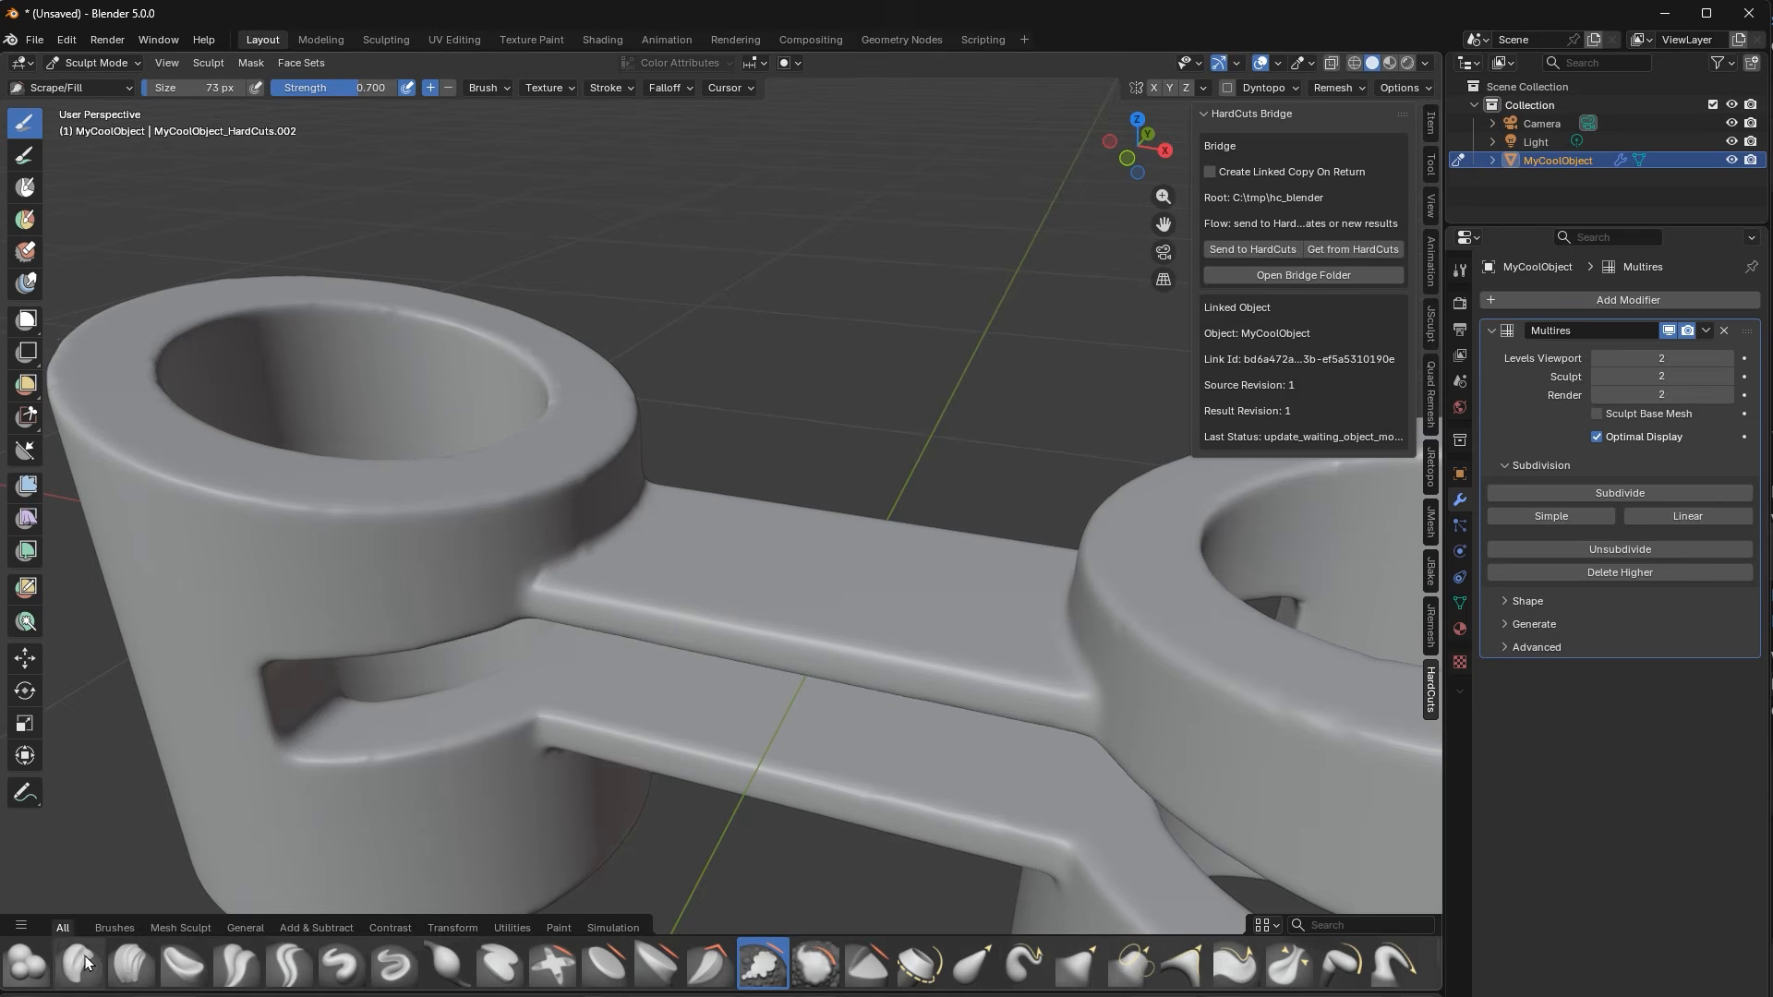
click(130, 963)
scroll(443, 434, up, 3)
key([)
key([)
key([)
key([)
key([)
key([)
key([)
key([)
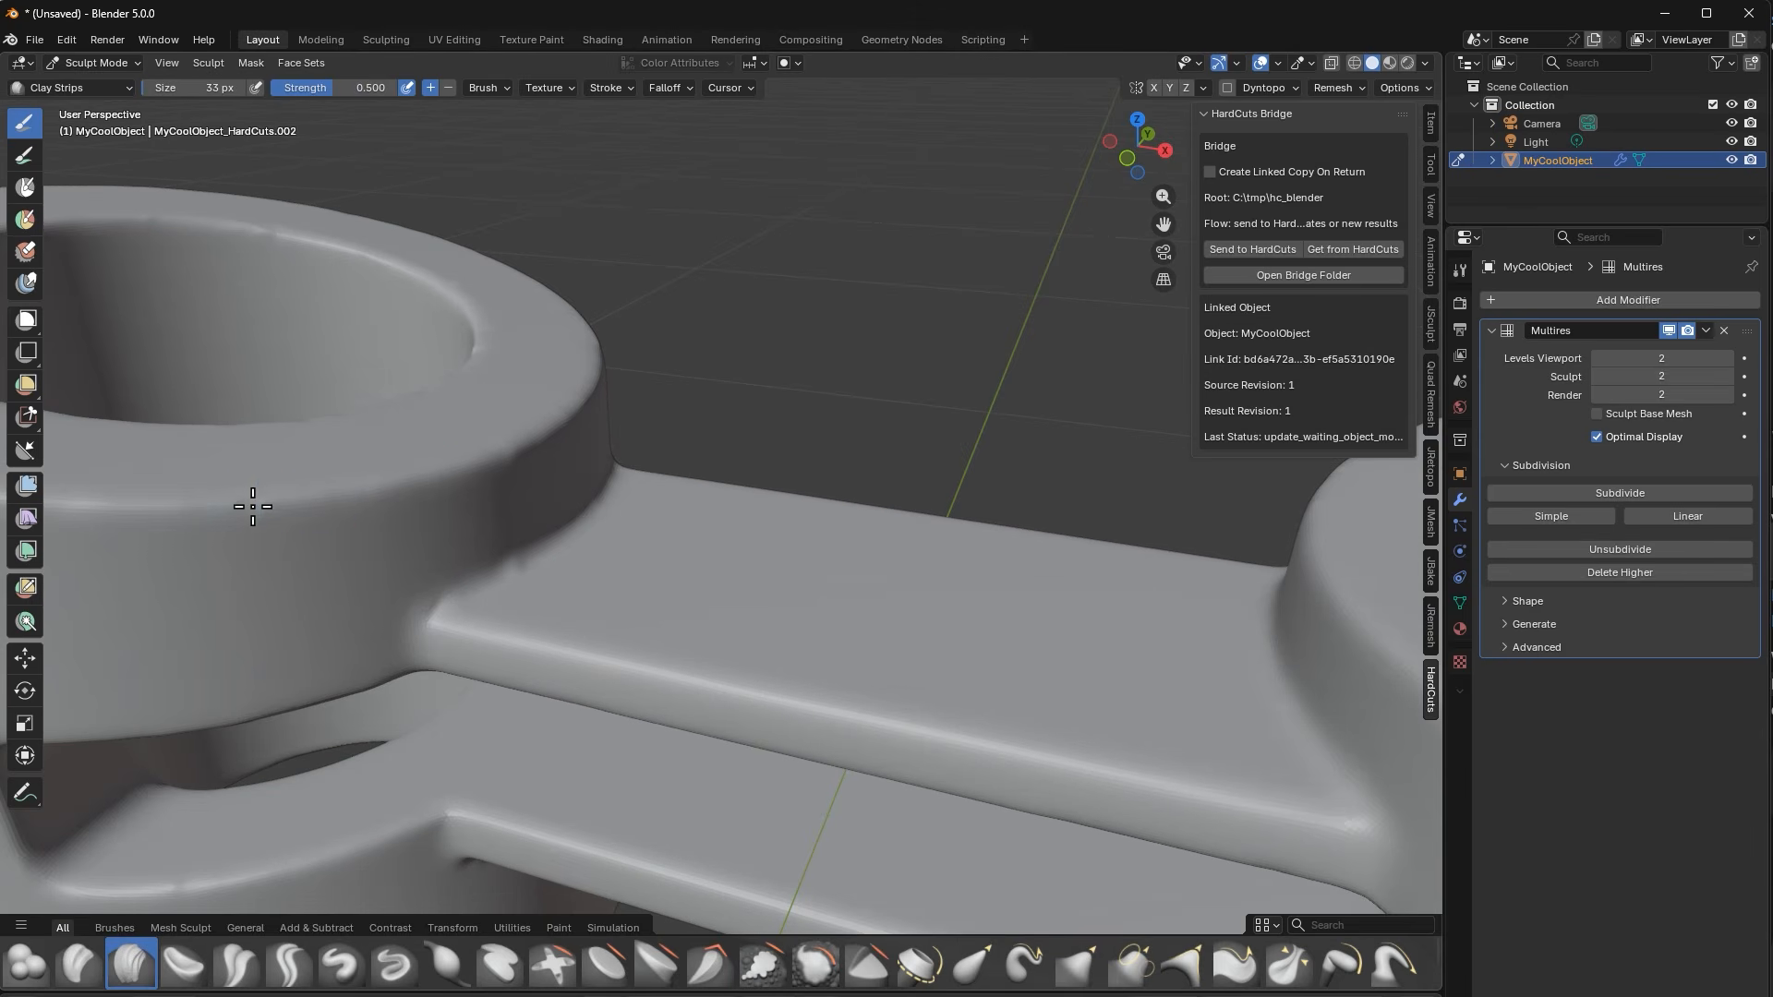
mouse_move(260, 503)
mouse_down()
mouse_move(309, 505)
mouse_move(277, 509)
mouse_up()
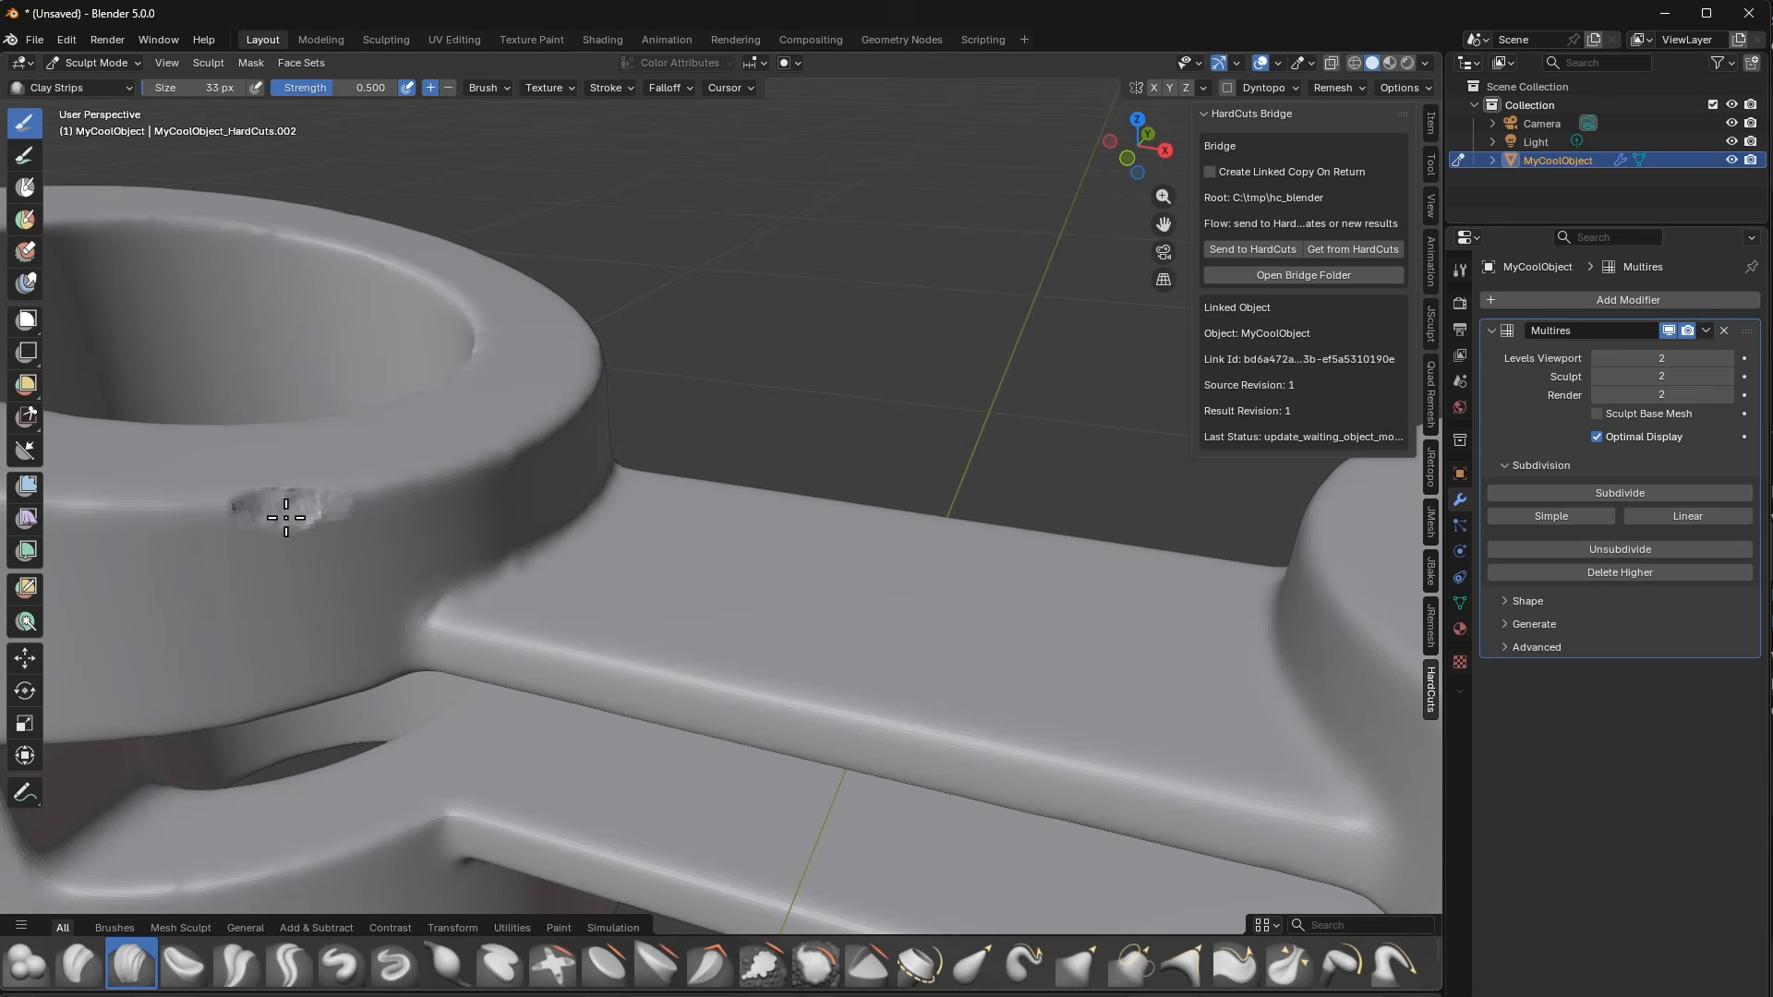
Switch the sculpted object to Edit Mode and examine the quad base mesh beneath the Multiresolution modifier.
scroll(563, 623, down, 1)
scroll(772, 724, down, 6)
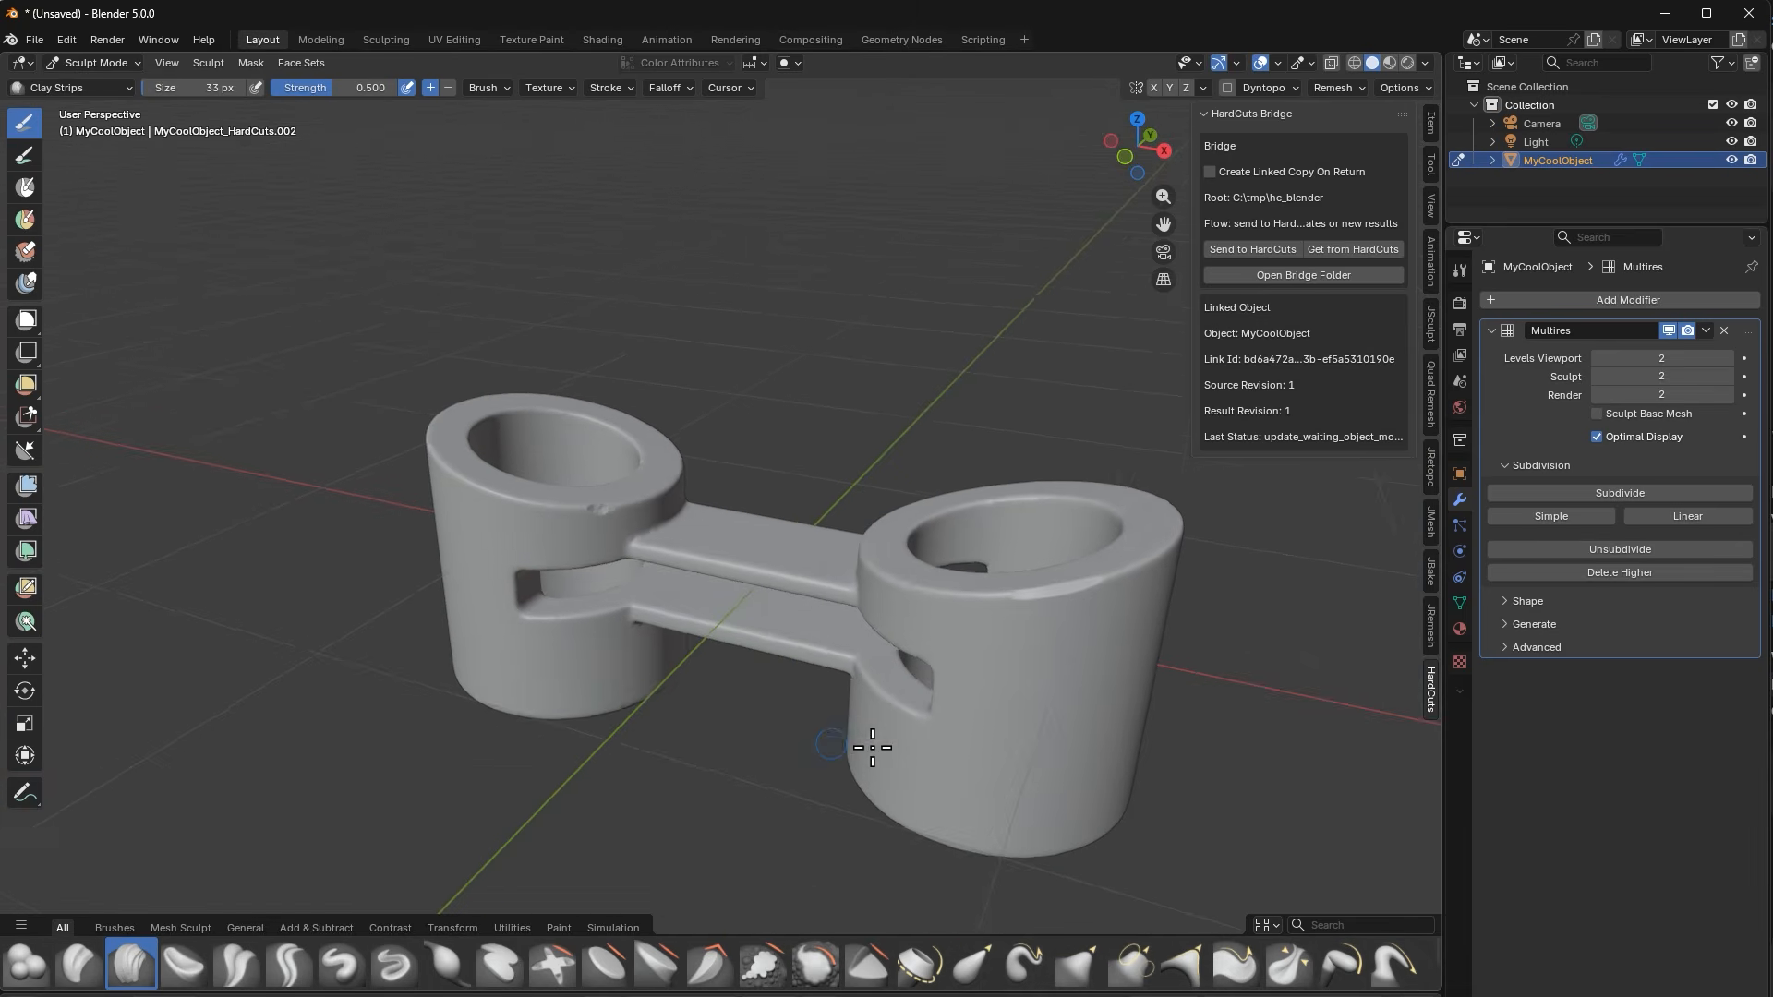
scroll(849, 738, down, 3)
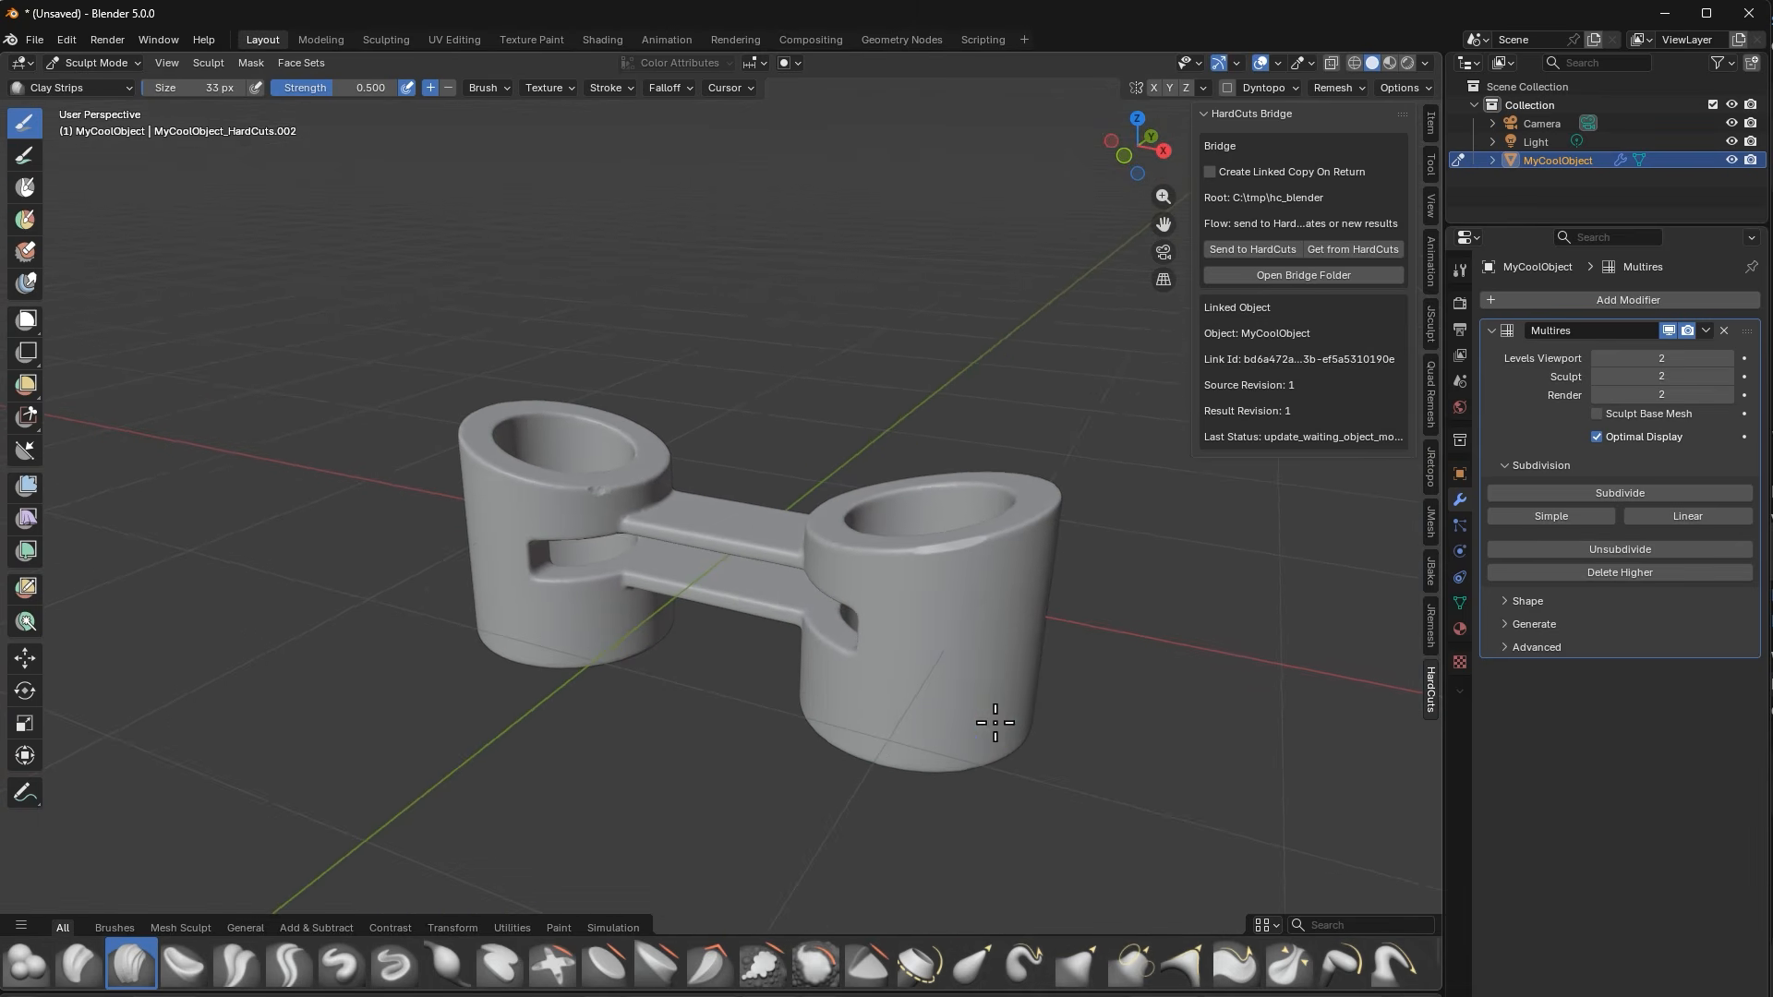
key(Tab)
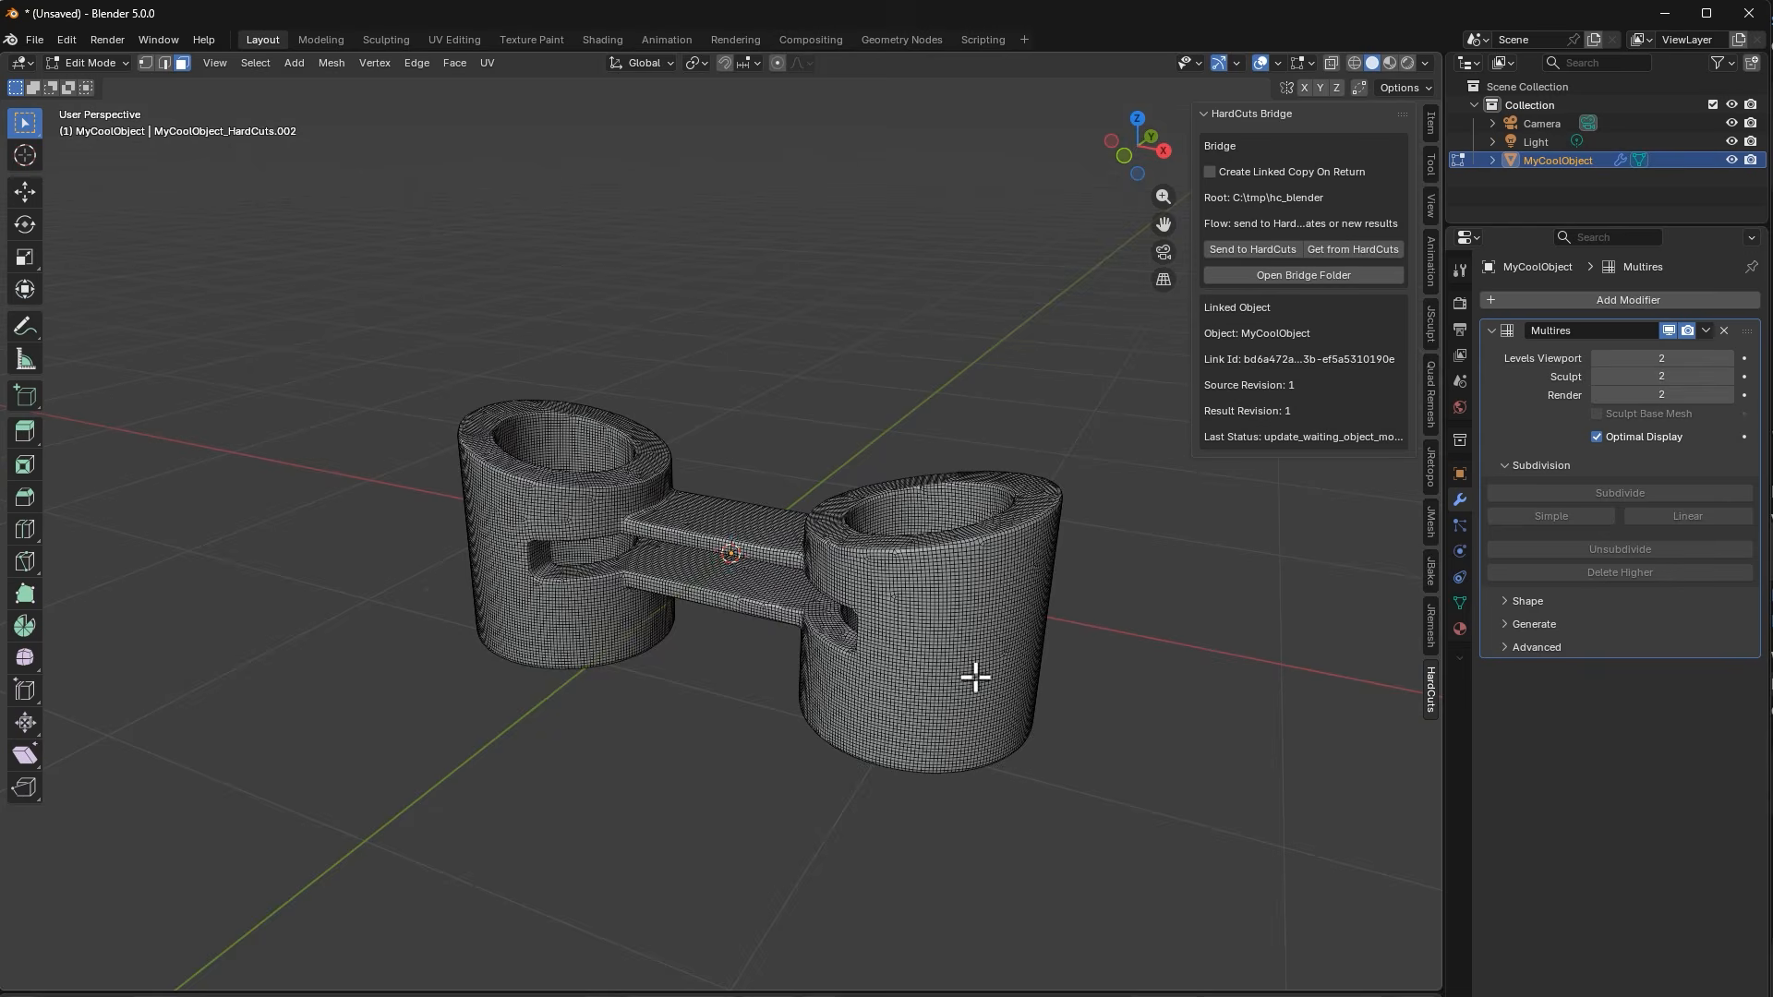
scroll(975, 677, up, 2)
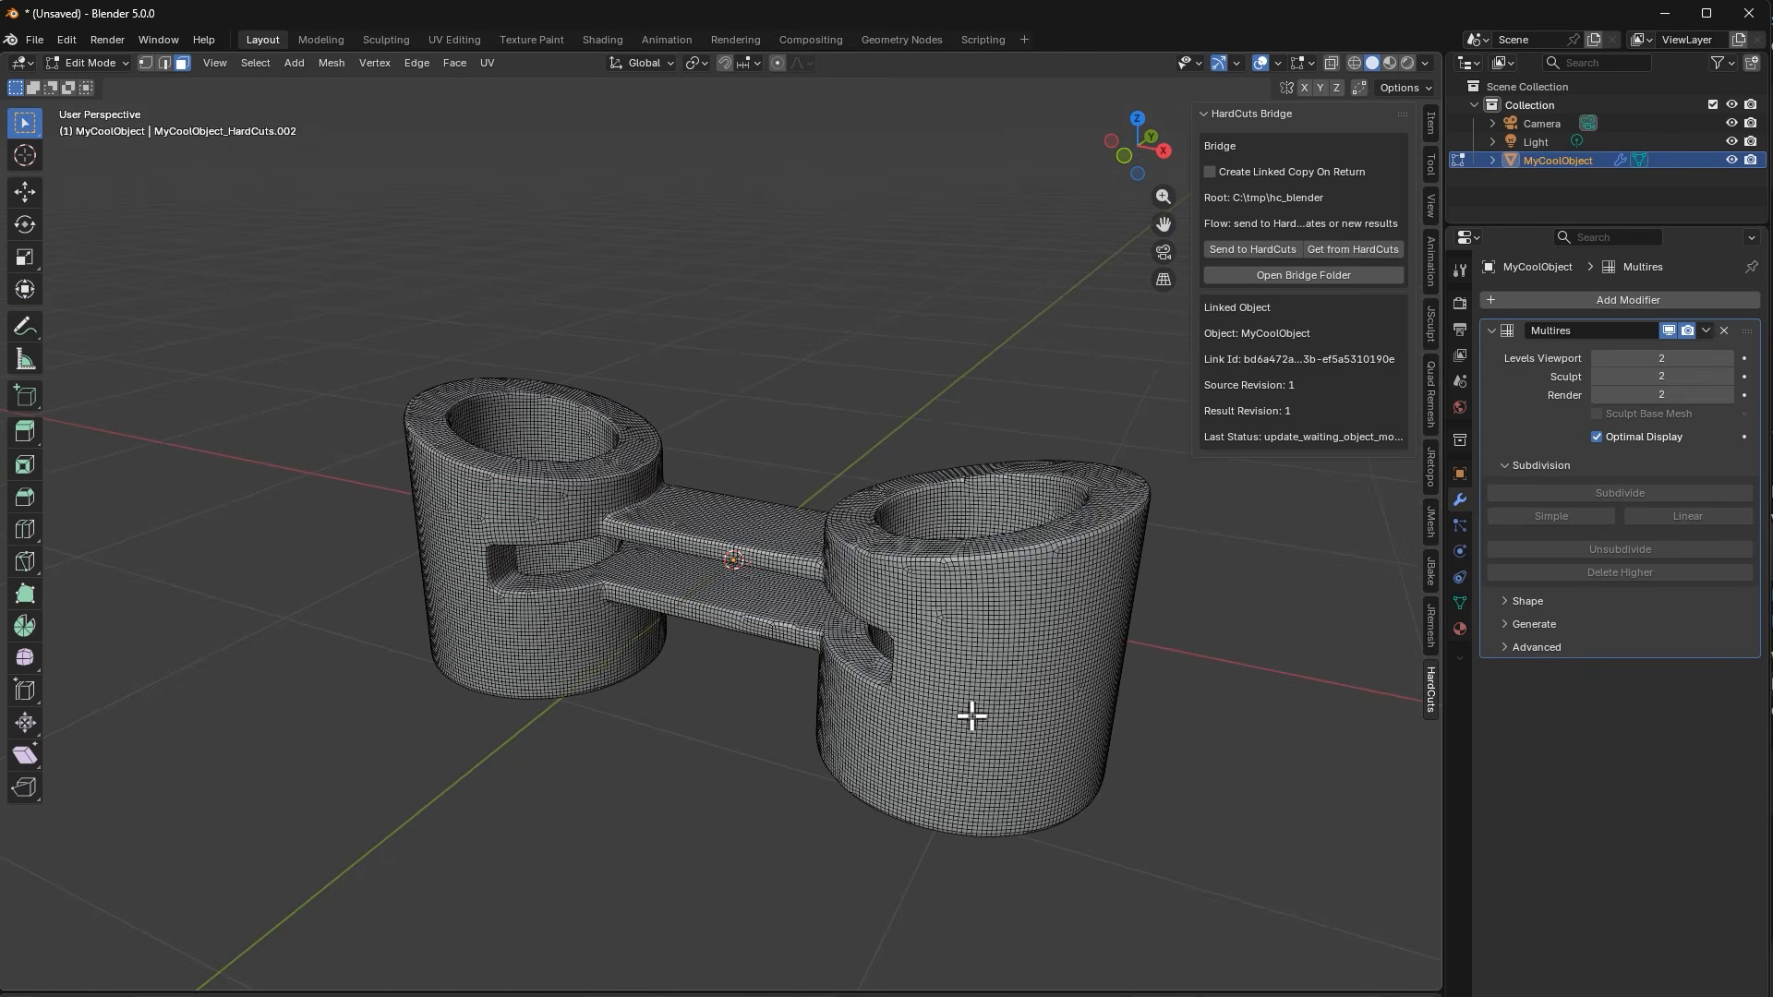
shift+middle_drag(1100, 760, 1077, 733)
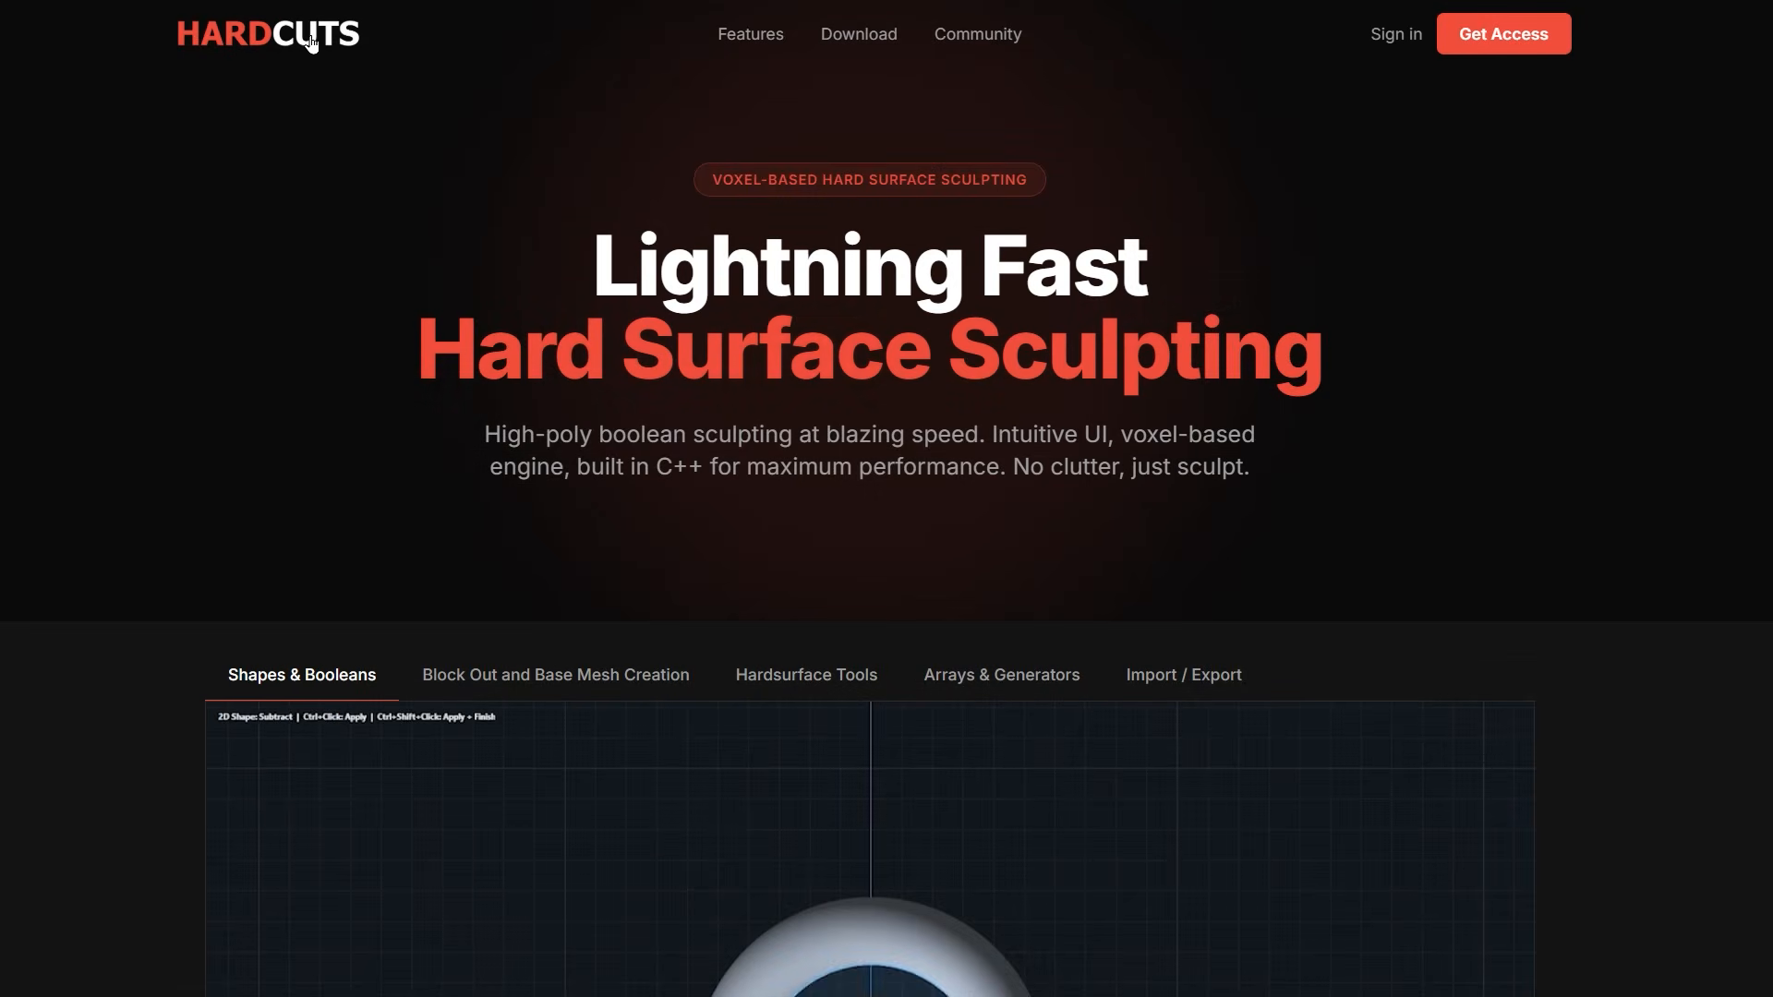
Open the Community page of the HardCuts website and look through the changelog entries down to CAD Sketch Object Creation.
click(969, 42)
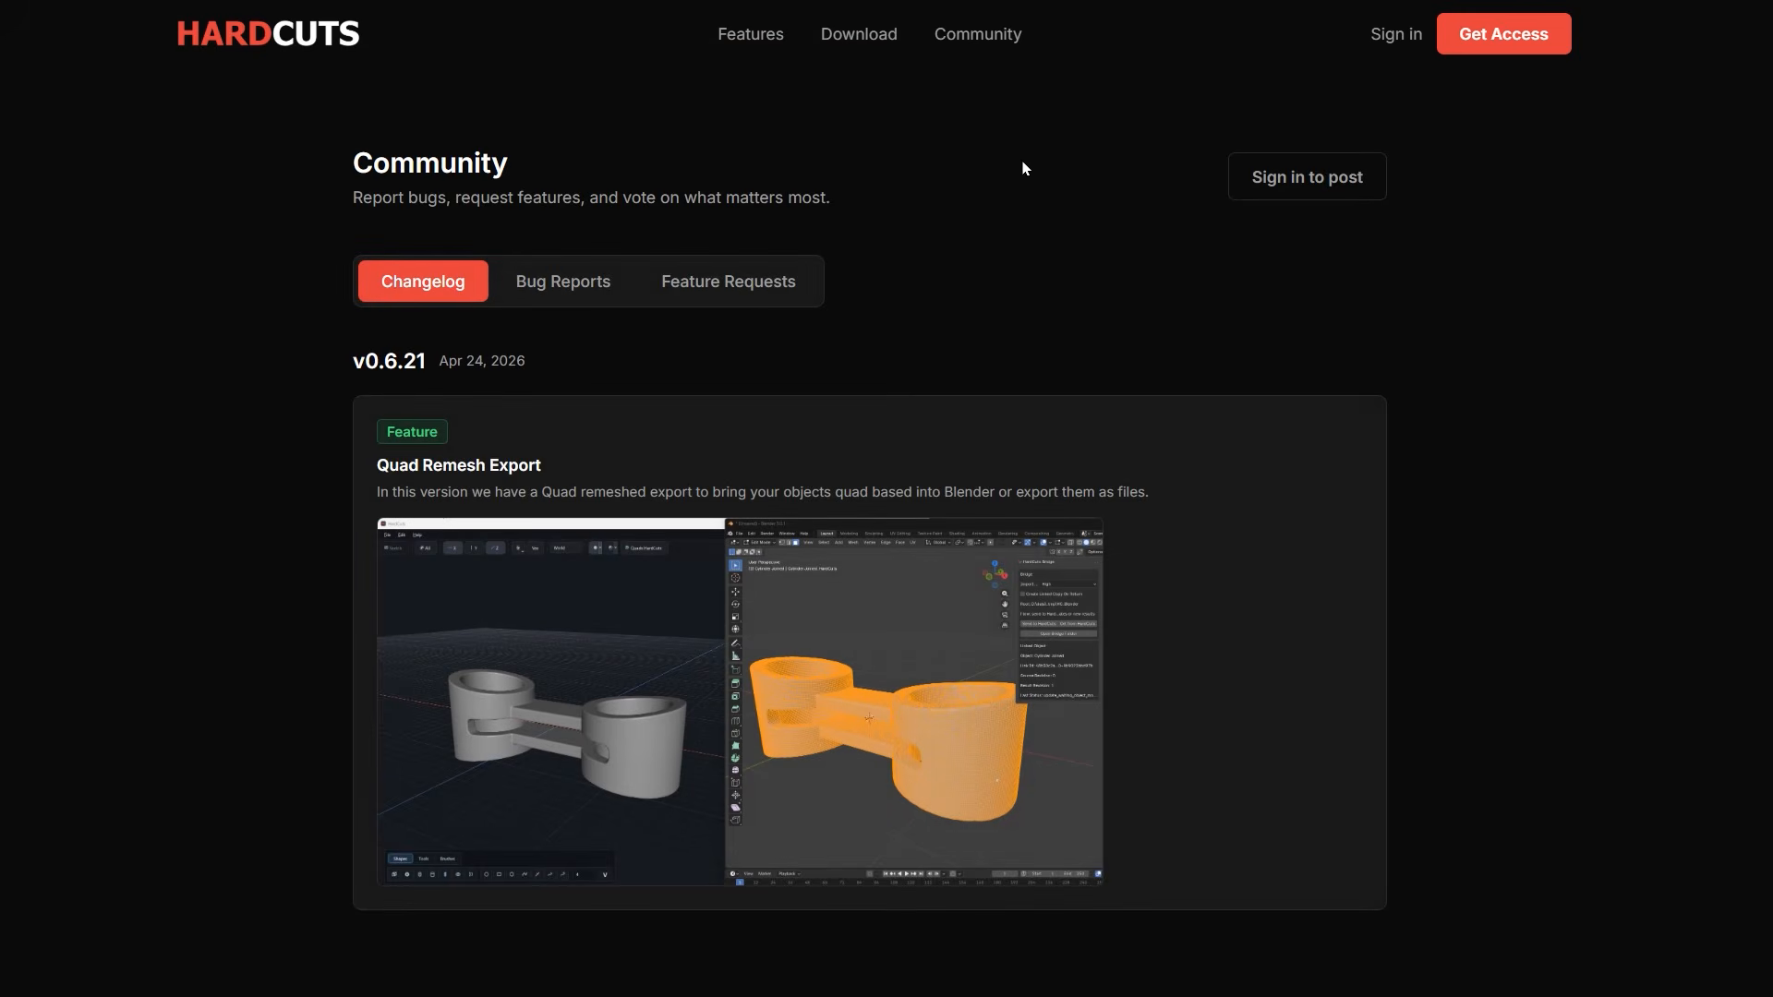
scroll(1022, 168, down, 8)
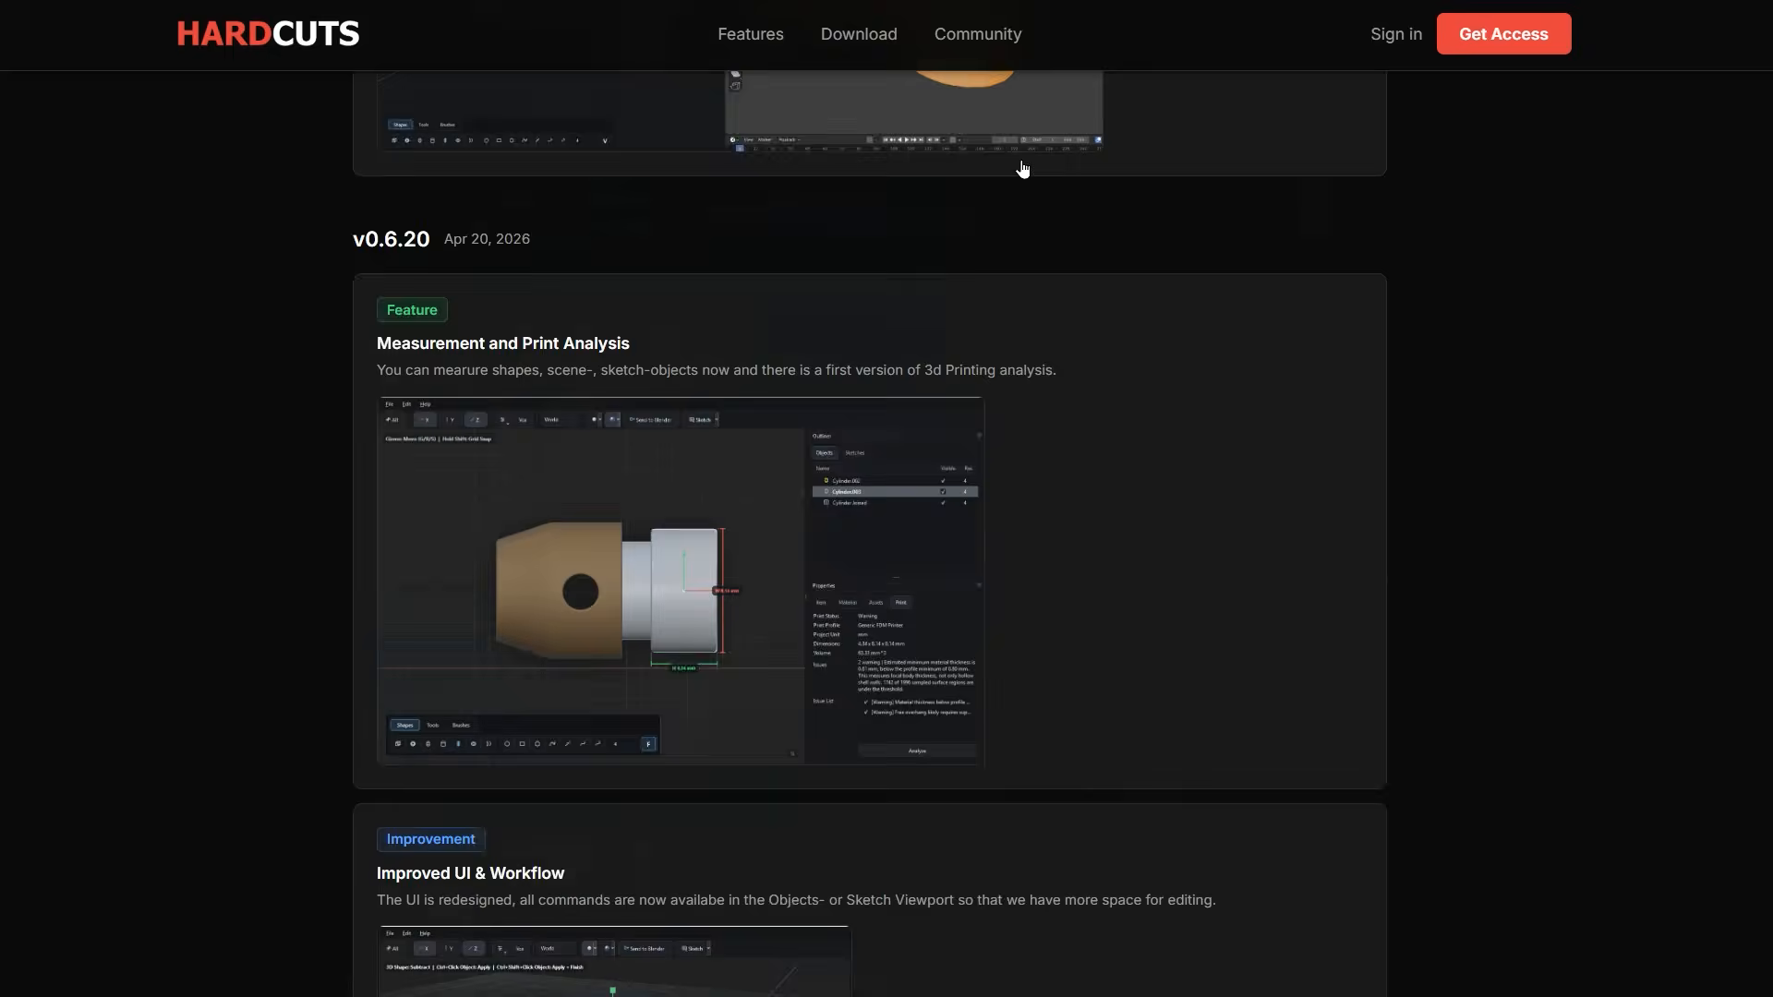
scroll(1022, 168, down, 10)
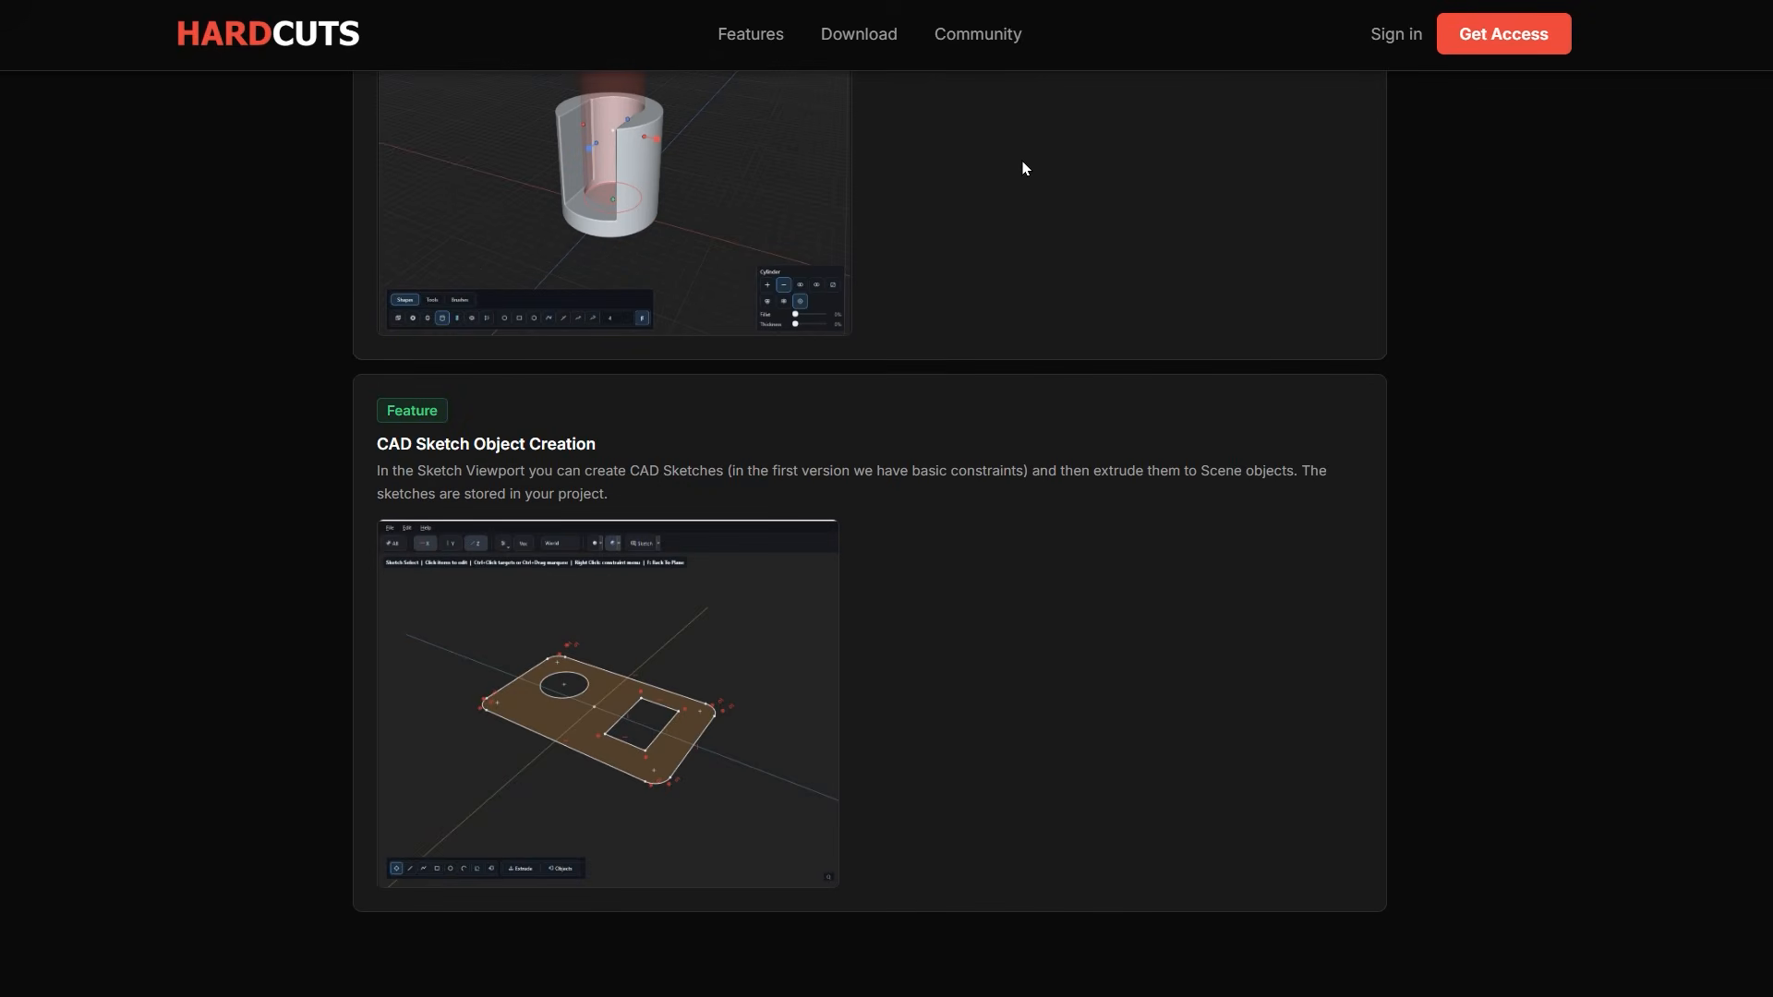
scroll(985, 257, up, 19)
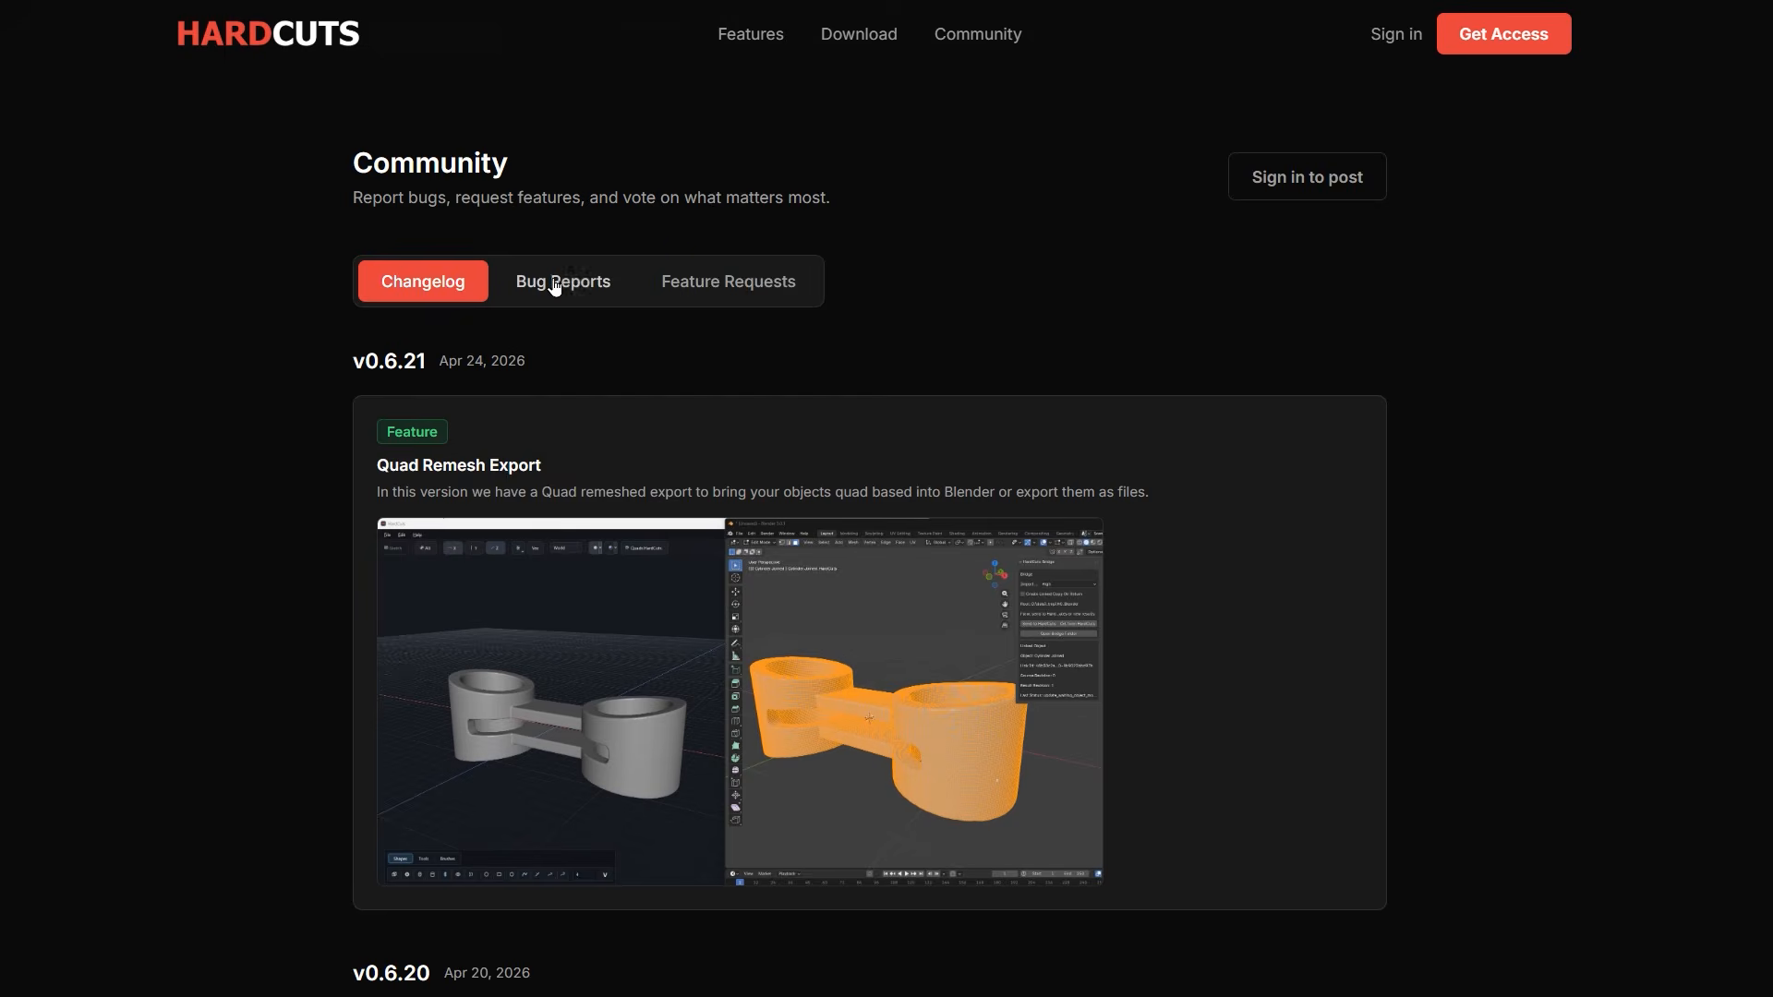
View the community bug reports sorted by newest, and open the feature requests.
click(554, 286)
click(568, 411)
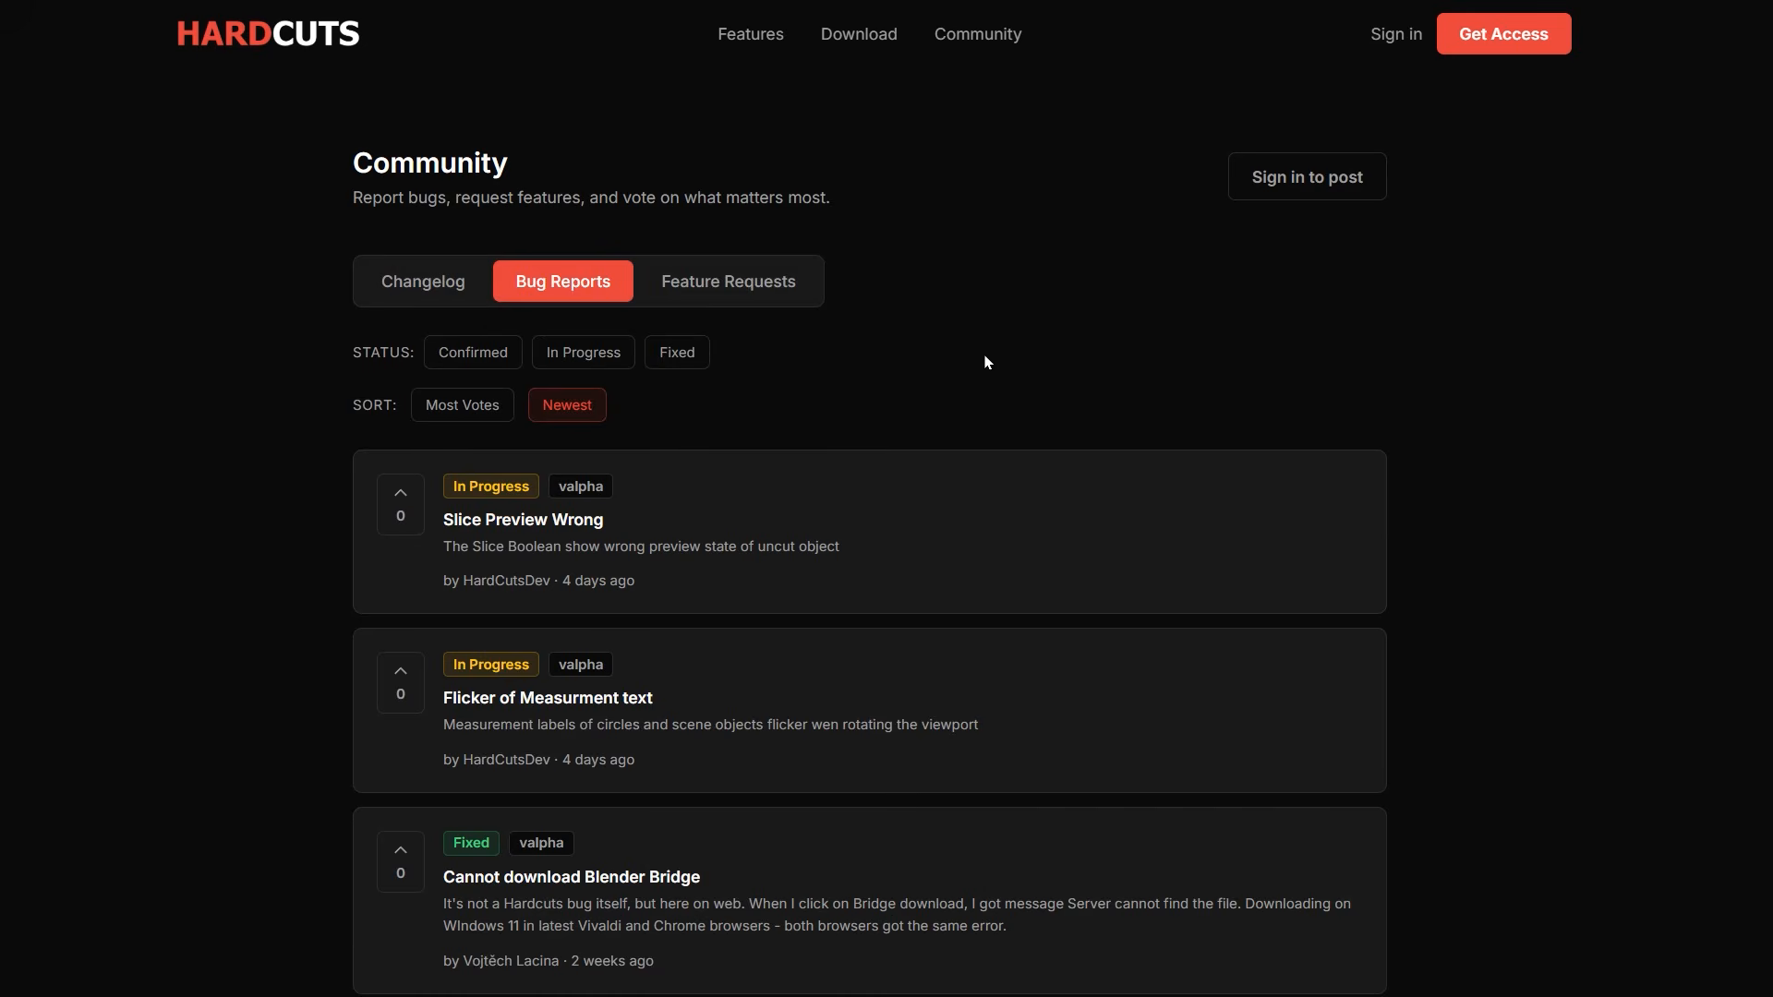
click(729, 281)
Open the Get Access account creation page and highlight the Alpha Access price line.
click(1550, 29)
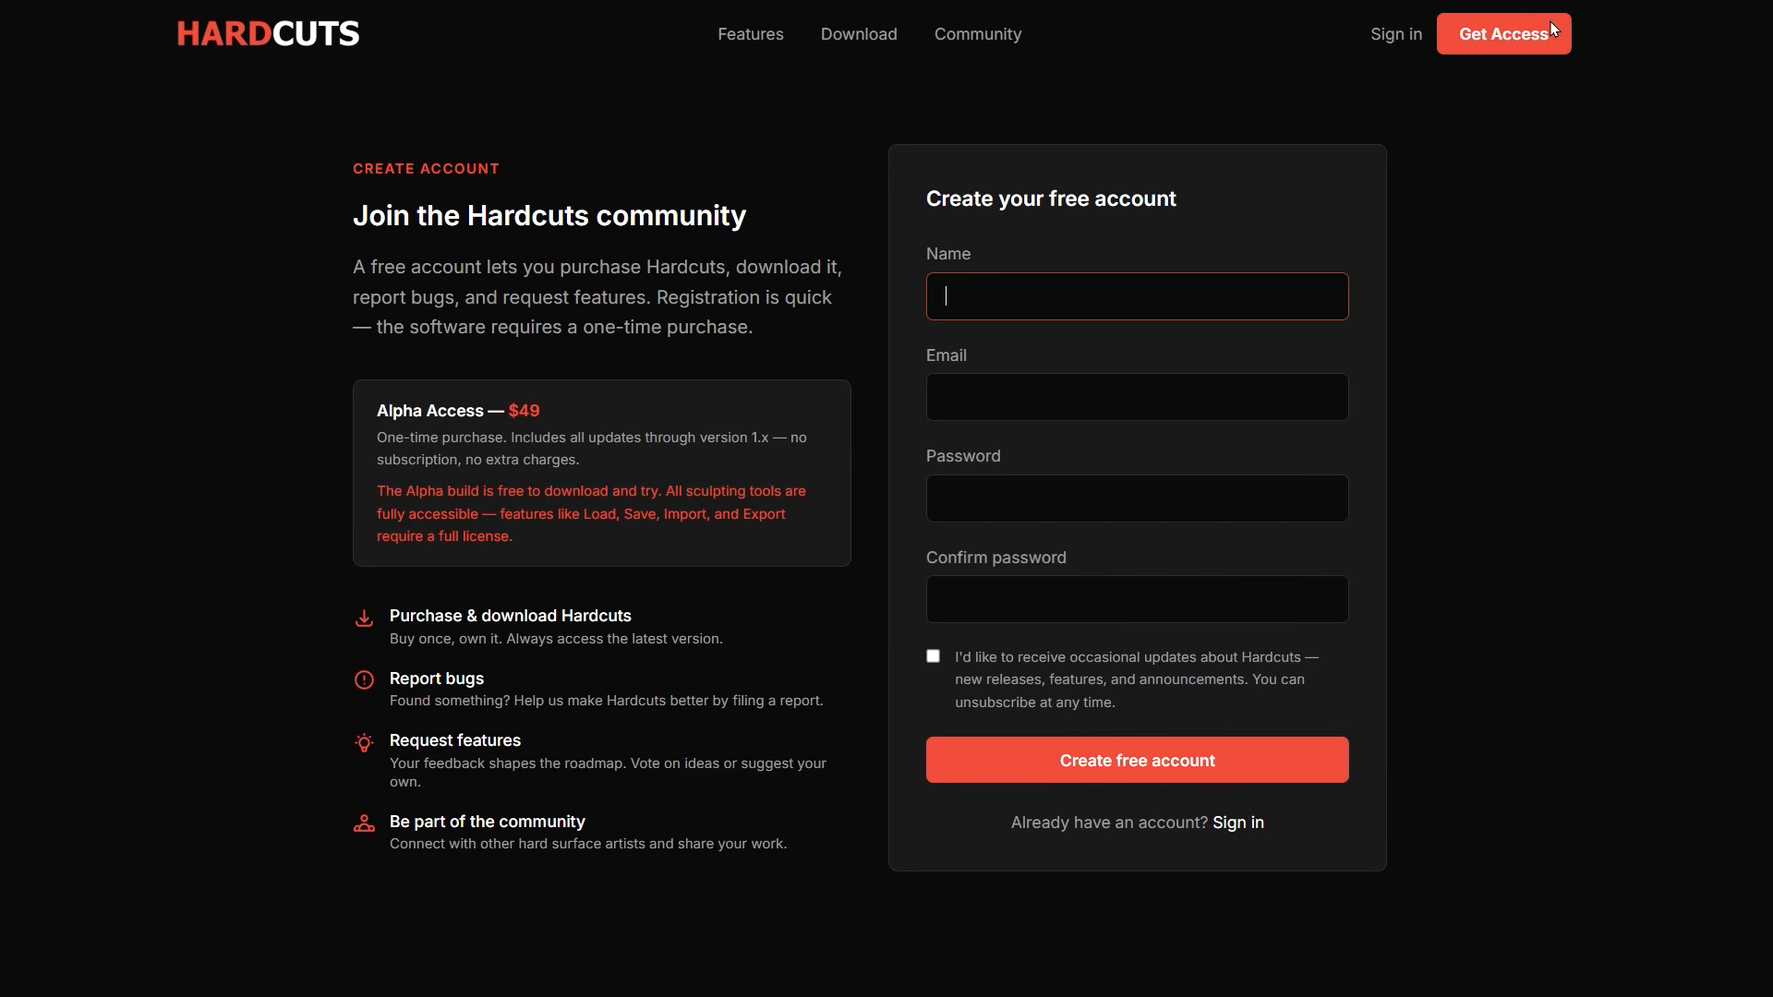
triple_click(453, 409)
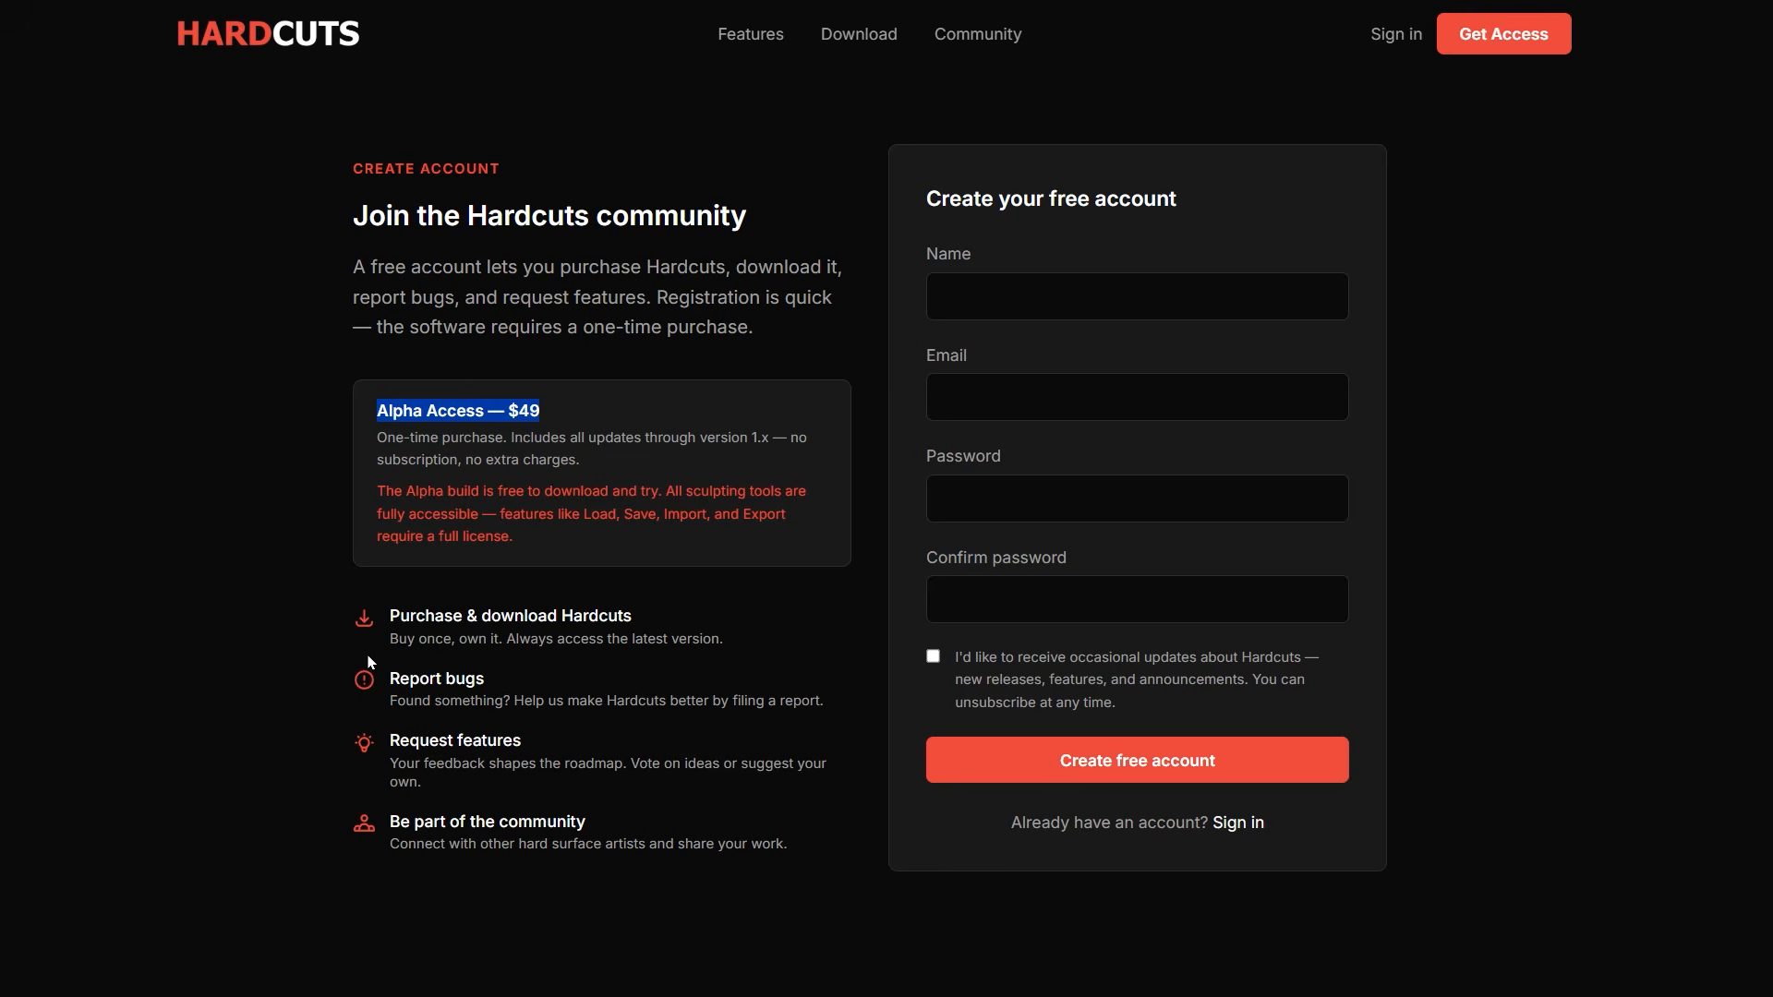